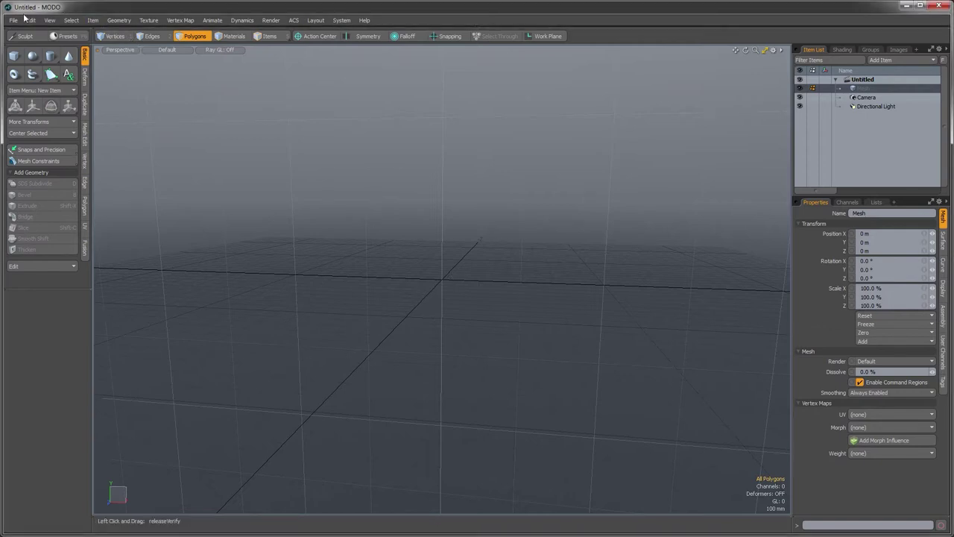
Step: Open the scene file Package_03b.lxo from the Video_13 folder
click(13, 20)
click(23, 58)
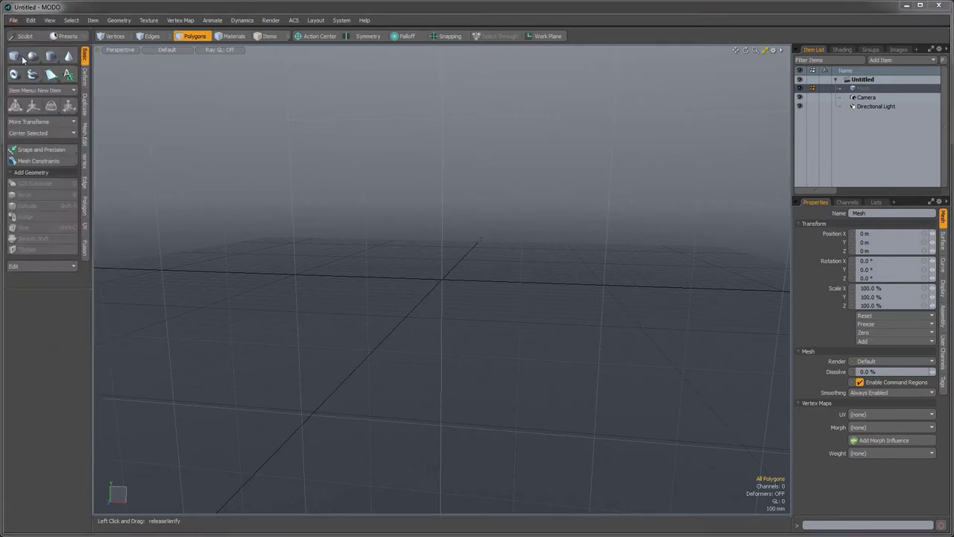
click(125, 94)
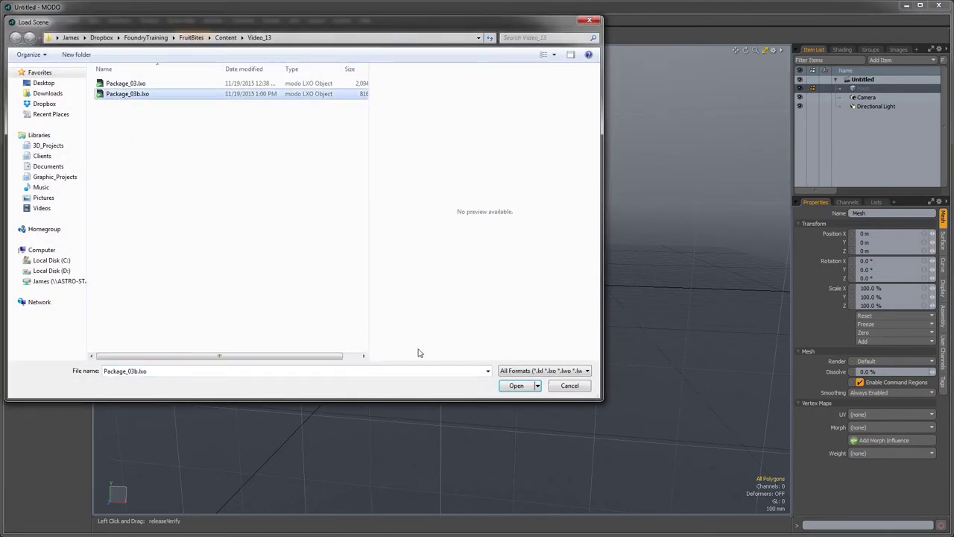
click(515, 386)
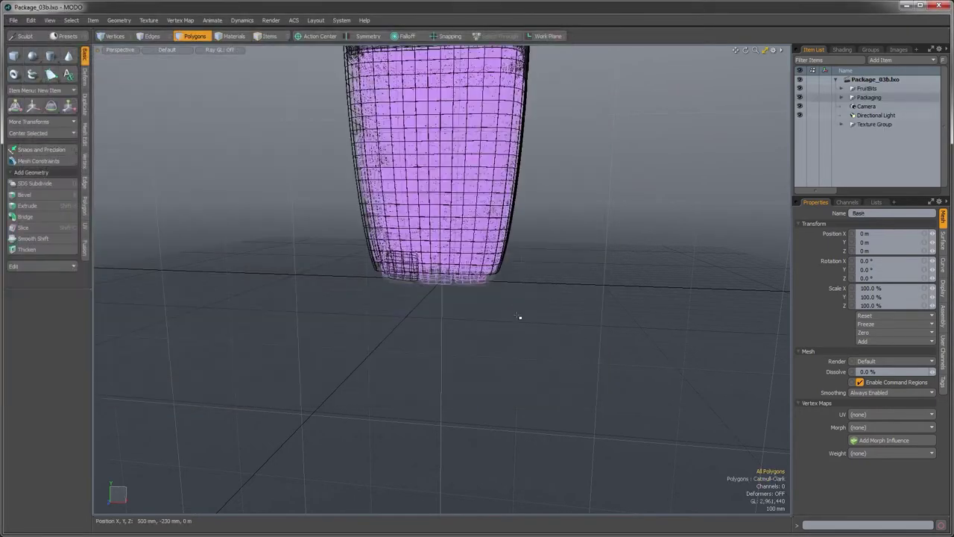
Step: Check the complete package in a render preview, then close the preview
alt+drag(503, 296, 472, 332)
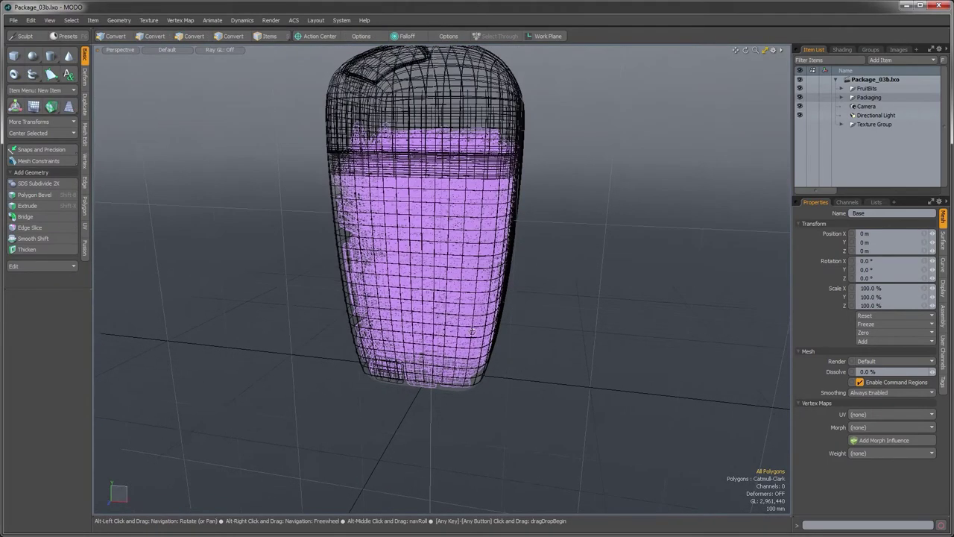
key(F9)
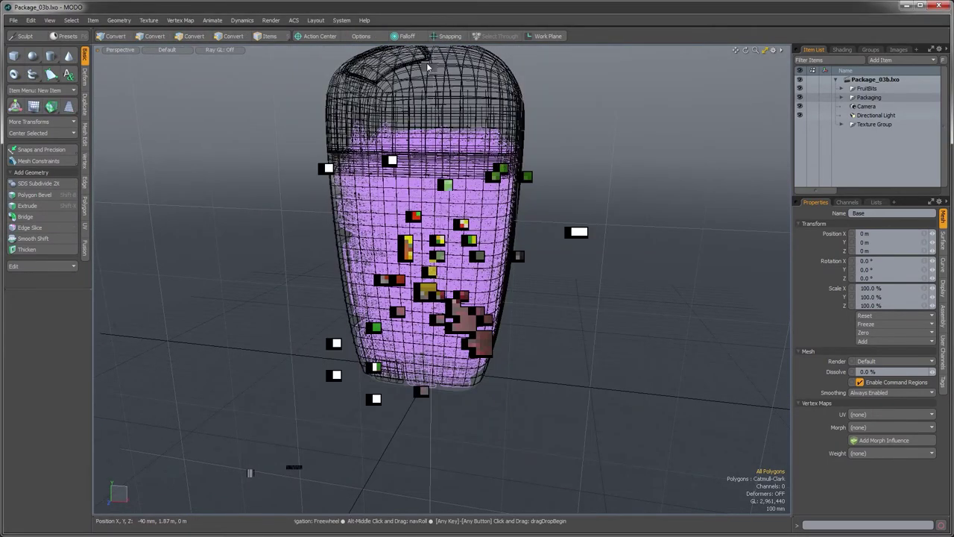
drag(428, 67, 581, 52)
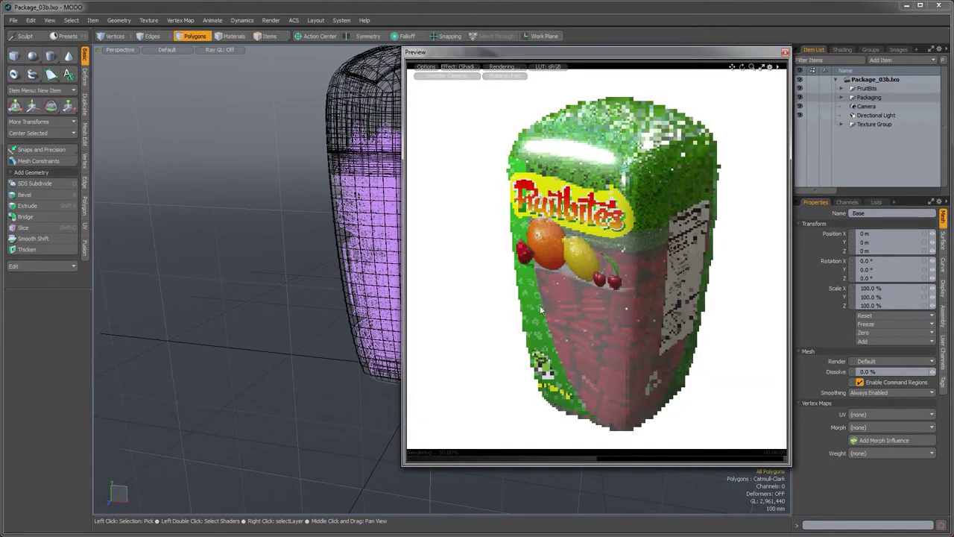
click(785, 52)
Step: Hide the Packaging group so that only the candy pieces show in the viewport
alt+shift+drag(439, 208, 435, 230)
alt+drag(515, 317, 449, 357)
alt+shift+drag(448, 356, 472, 319)
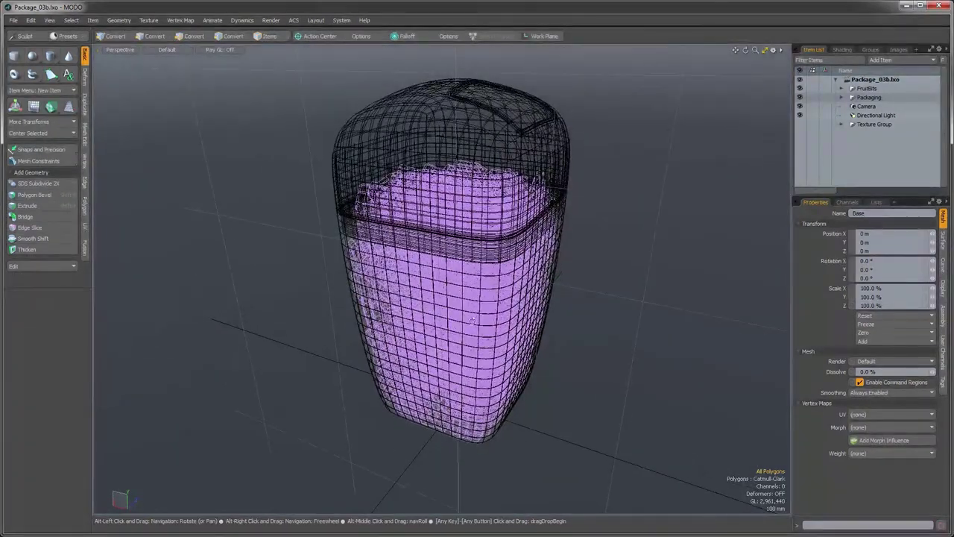
click(800, 97)
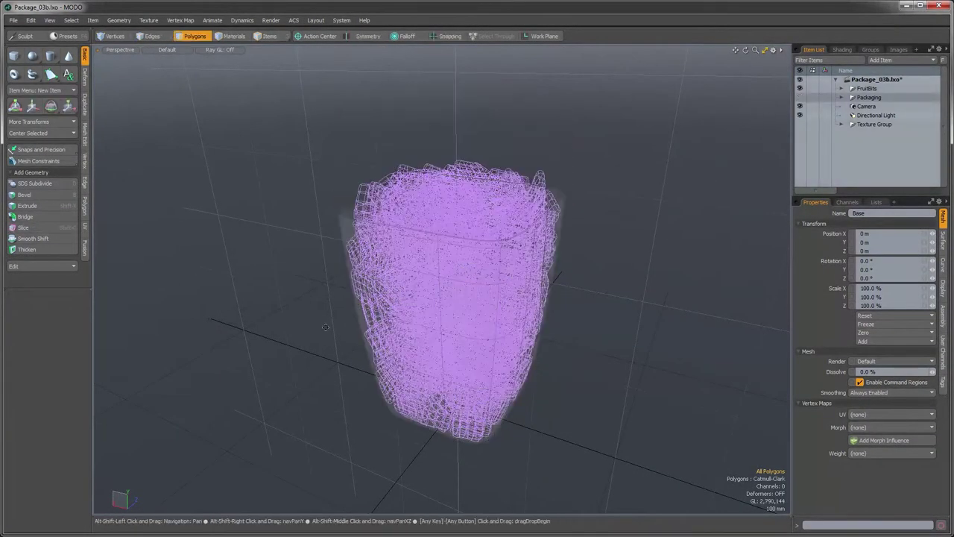
alt+shift+drag(326, 328, 321, 322)
alt+drag(435, 318, 439, 297)
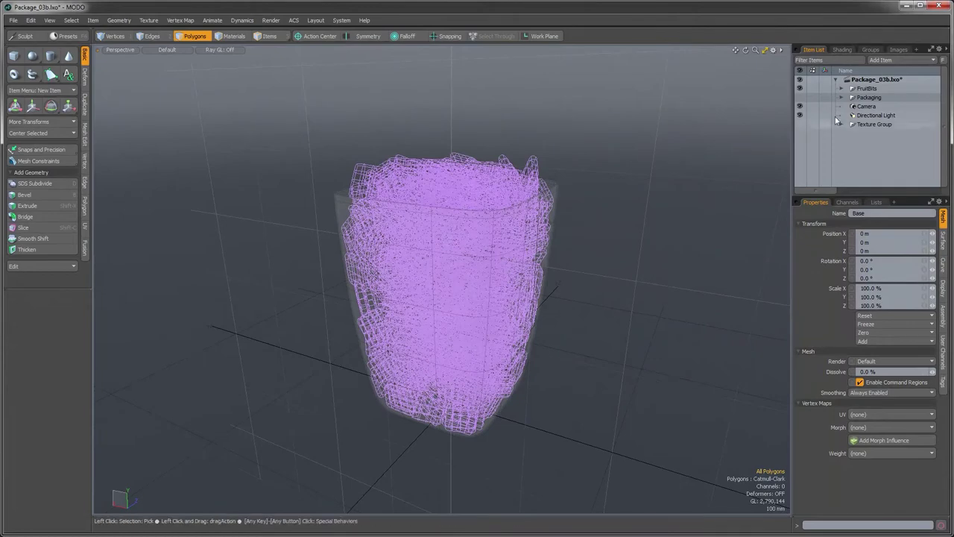
Step: Select the FruitBits group and open a render preview, placed so it leaves the item and shading lists uncovered
click(866, 88)
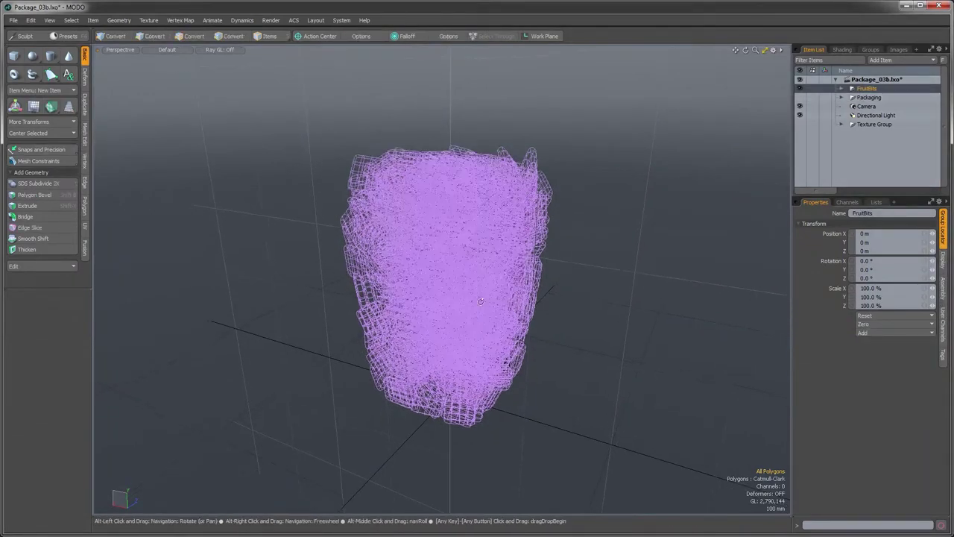
scroll(481, 301, up, 1)
alt+drag(467, 310, 473, 299)
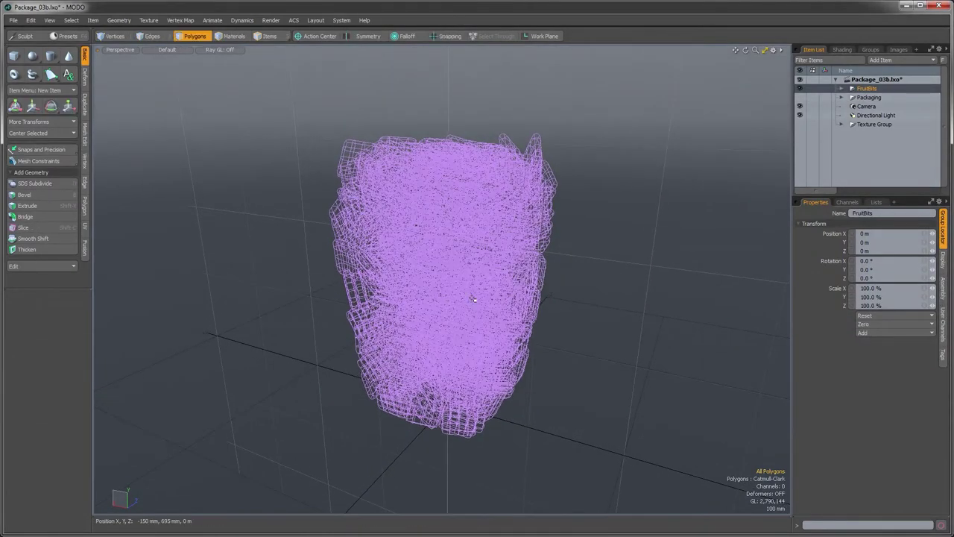
key(F8)
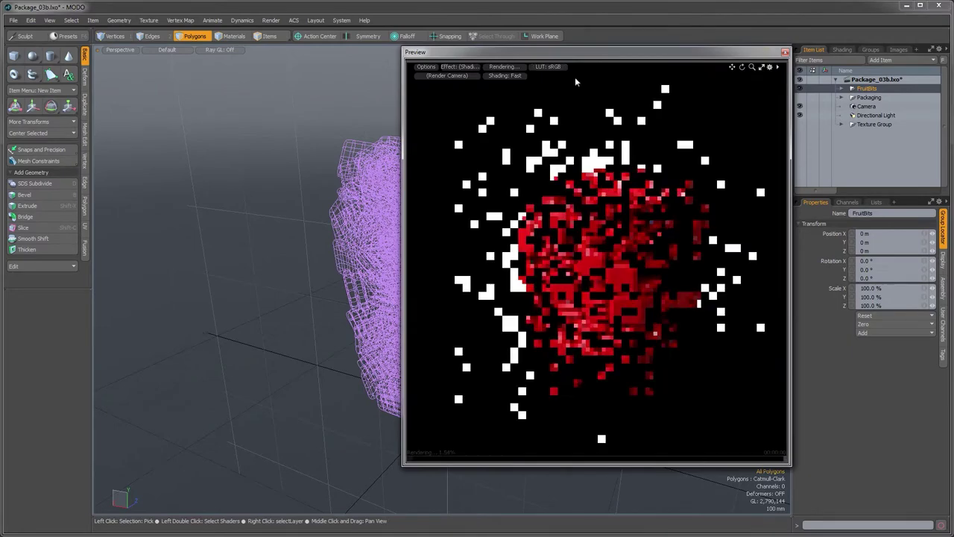
drag(574, 54, 228, 63)
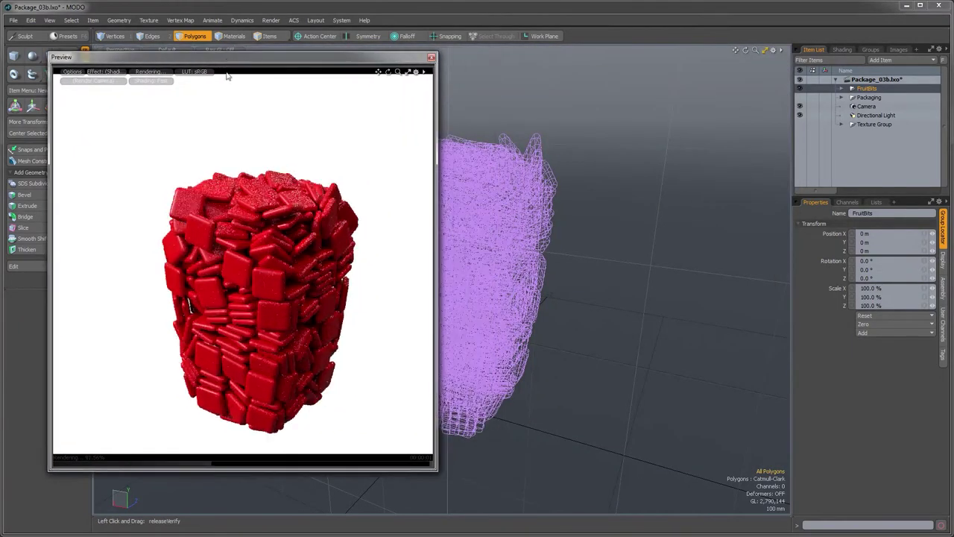
Step: Add a Variation Texture above Material_2 in the FruitBit material group and set its variation source to Item
click(842, 49)
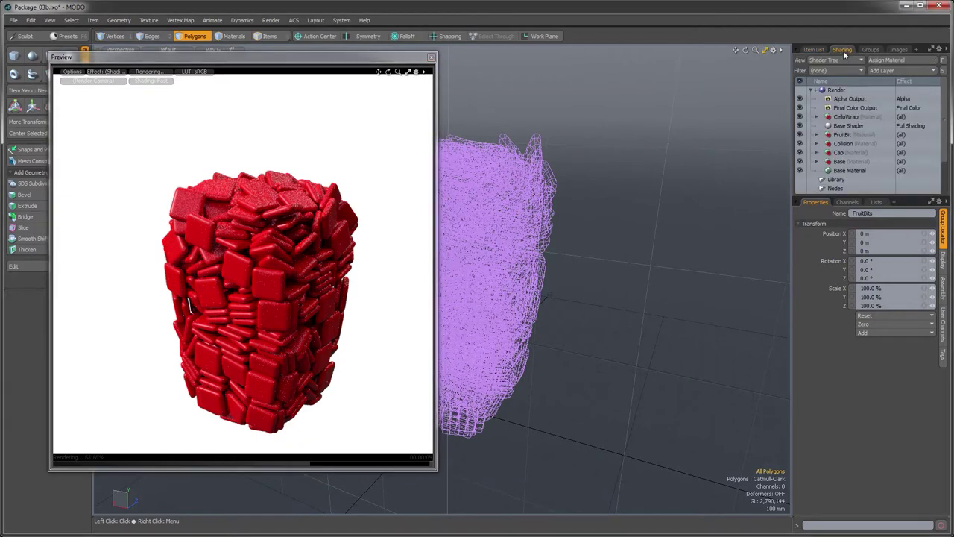
click(816, 135)
click(850, 143)
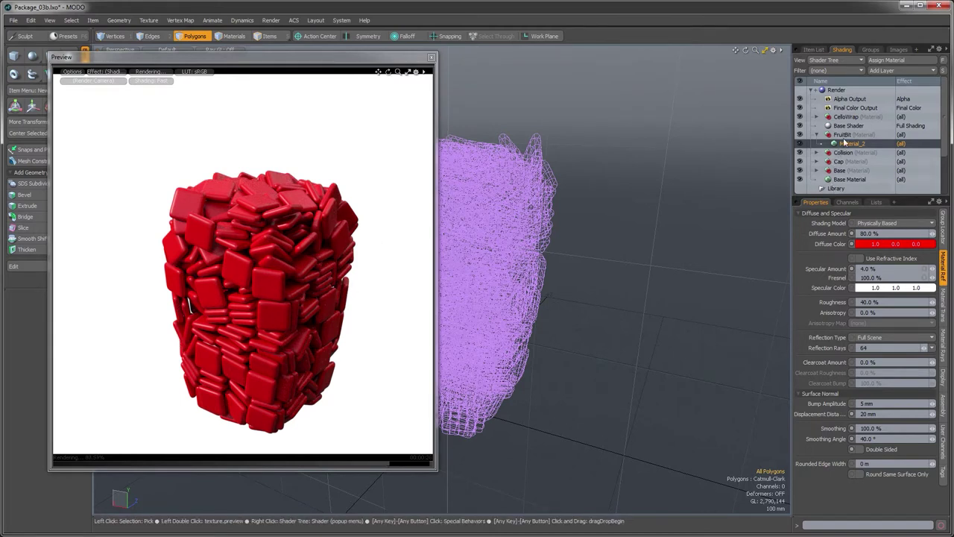
click(882, 71)
mouse_move(873, 132)
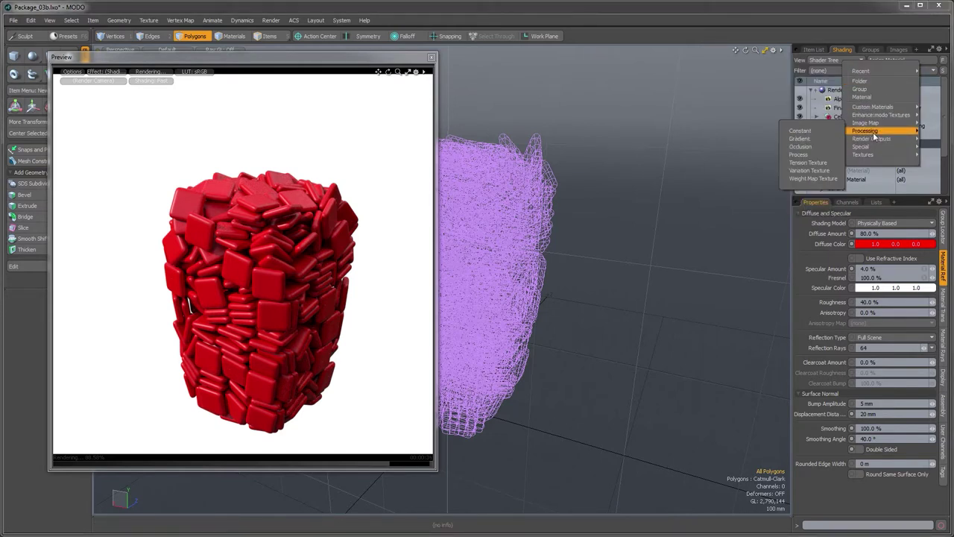
click(809, 170)
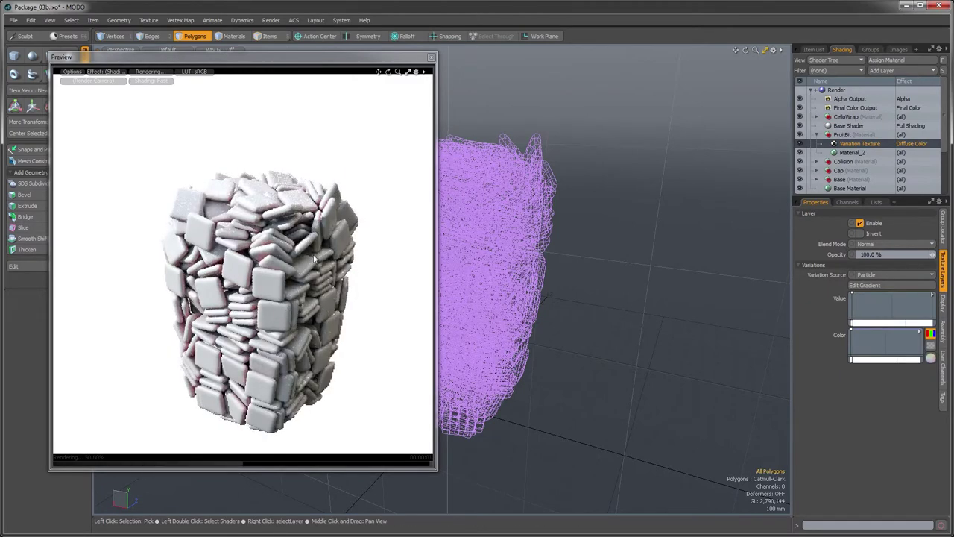
click(871, 276)
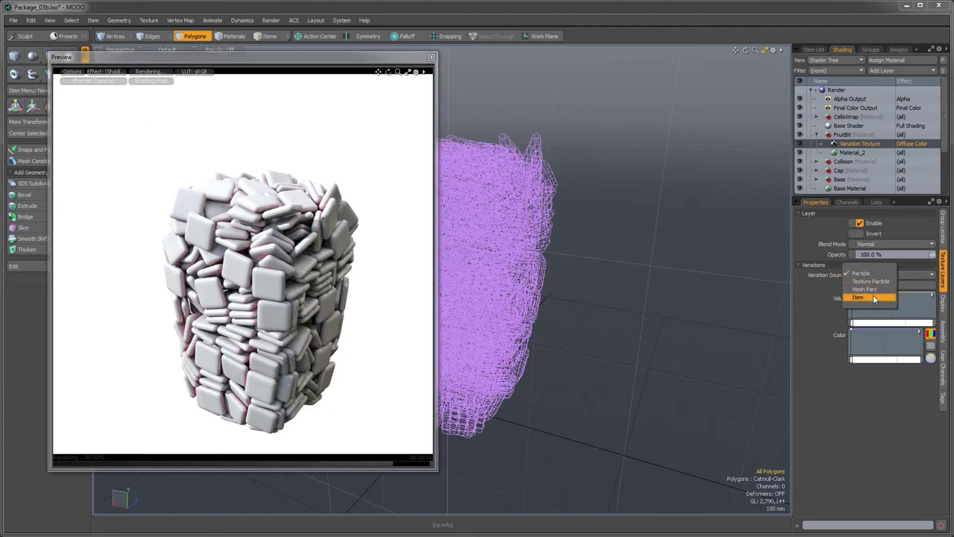
click(875, 299)
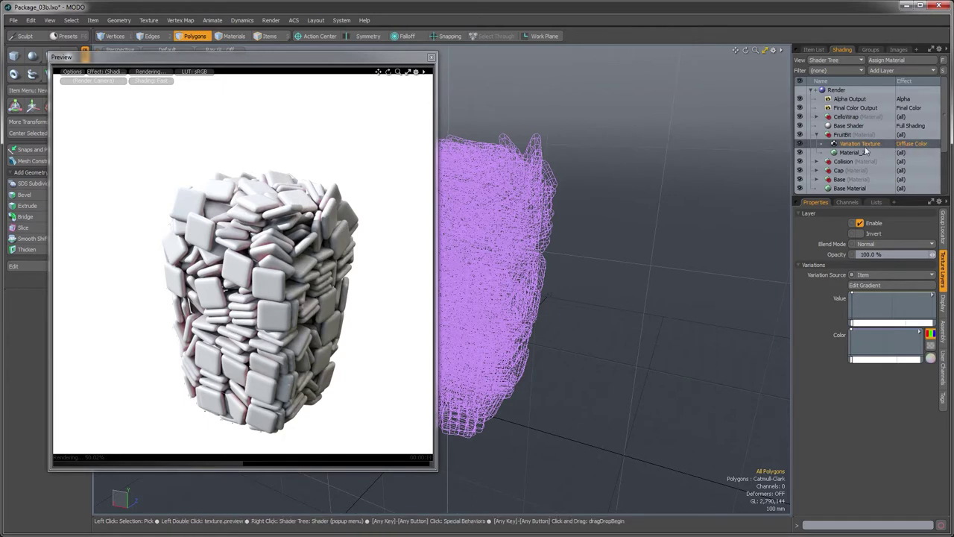
Step: Create an instance of the Variation Texture and set the instance's effect to Subsurface Color
right_click(821, 140)
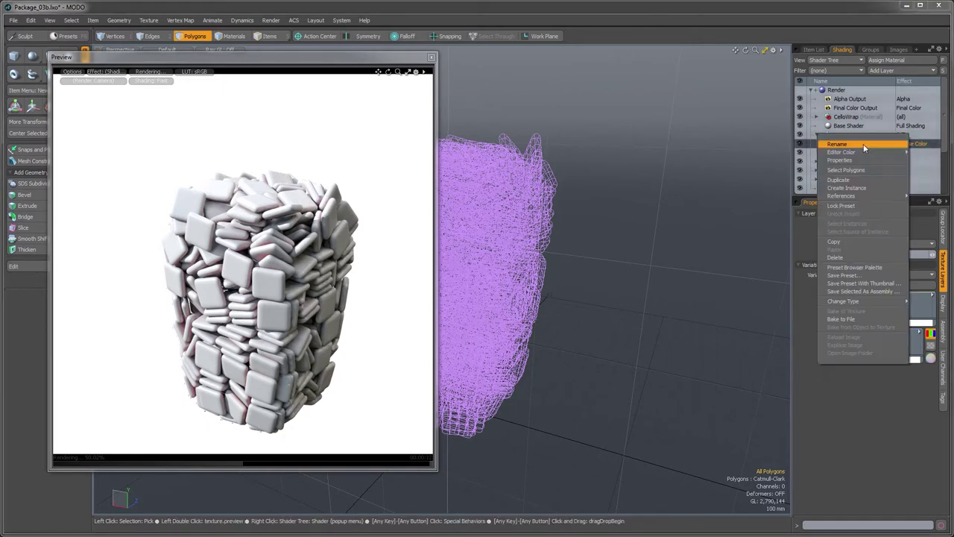
click(847, 187)
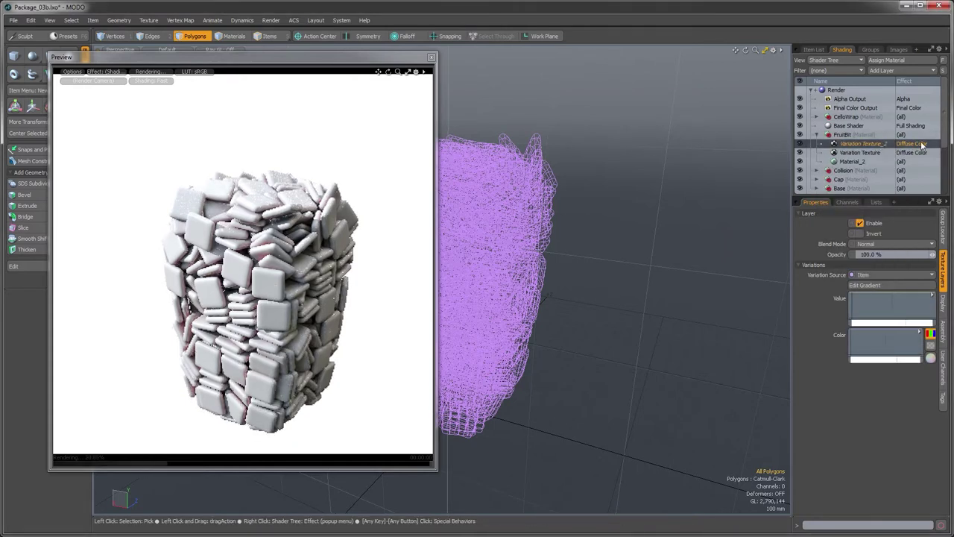
right_click(909, 144)
mouse_move(915, 165)
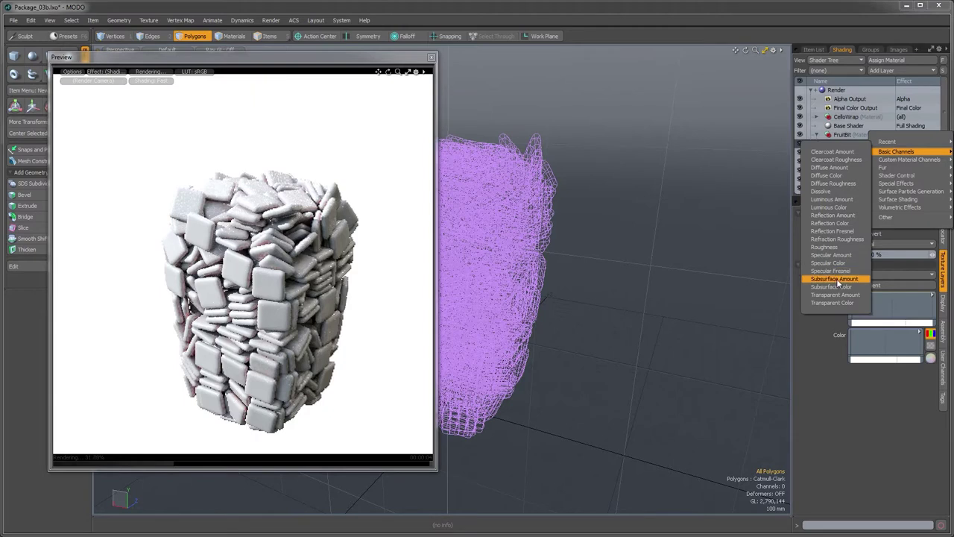
click(835, 287)
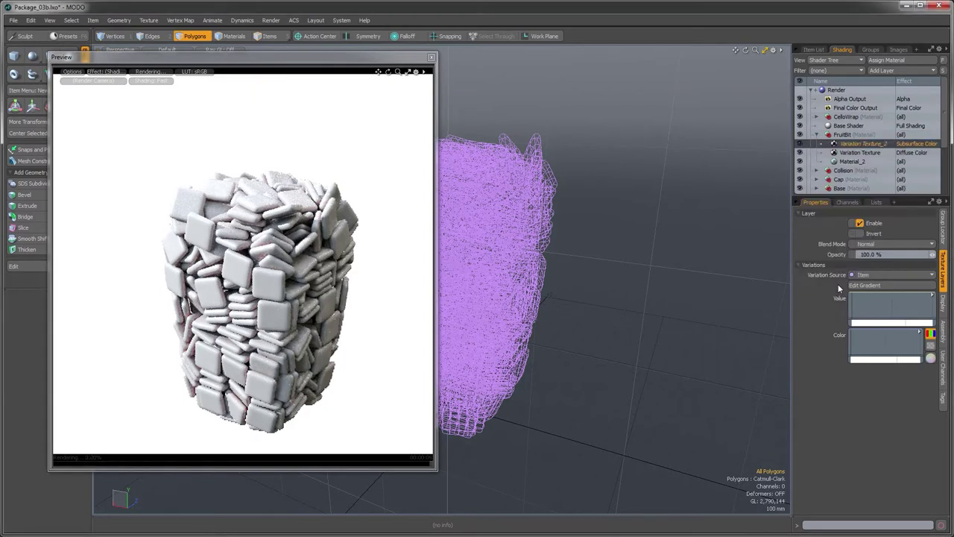
Step: Open the color gradient of the original Diffuse Color Variation Texture for editing, keeping the candy preview in view
click(855, 153)
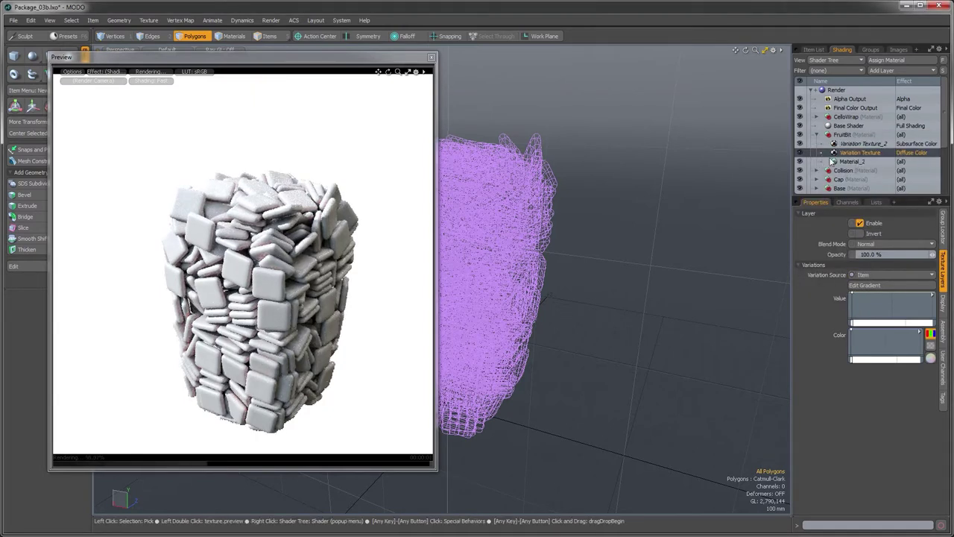
right_click(920, 333)
click(911, 329)
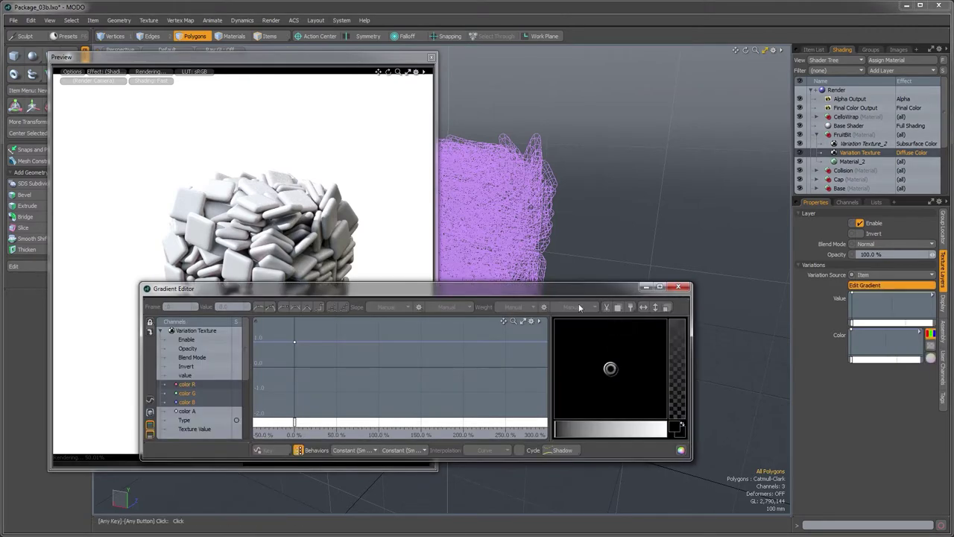
drag(577, 291, 748, 281)
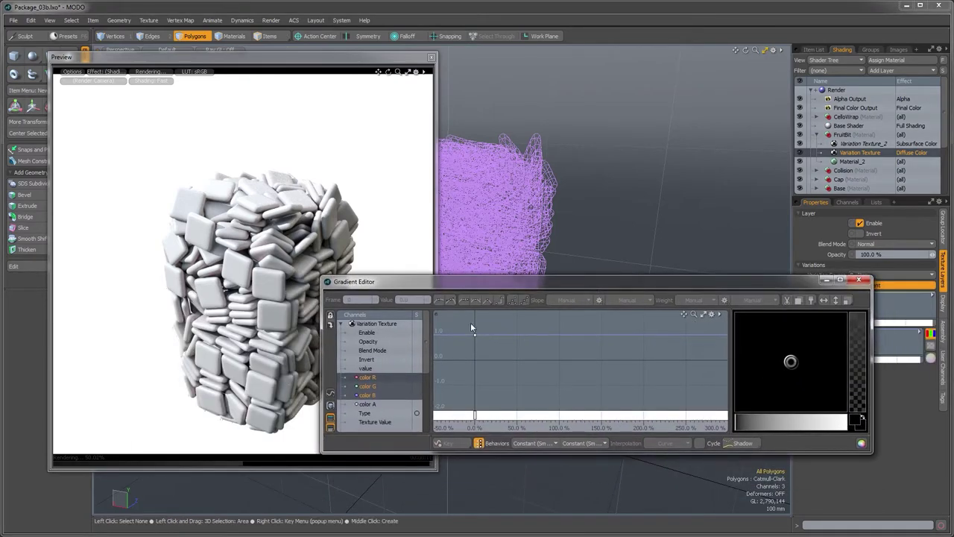
drag(485, 282, 521, 308)
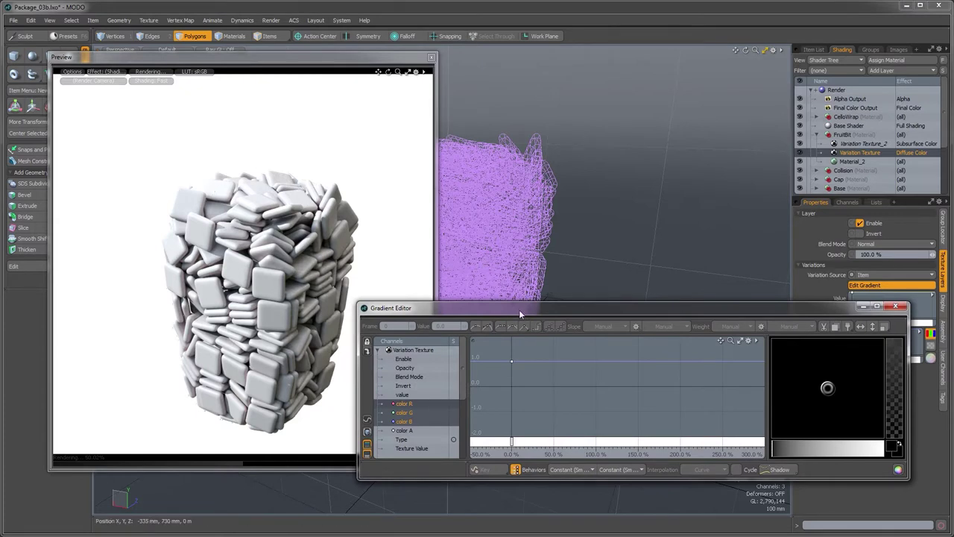
drag(520, 312, 519, 296)
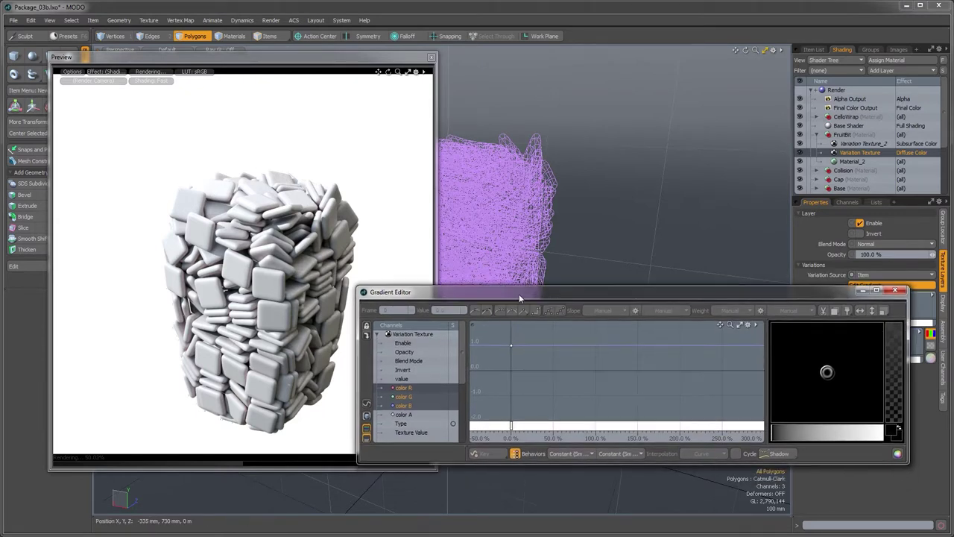
Step: Add a second key to the Variation Texture's color gradient, set its input to 75% and color it pure red
middle_click(553, 415)
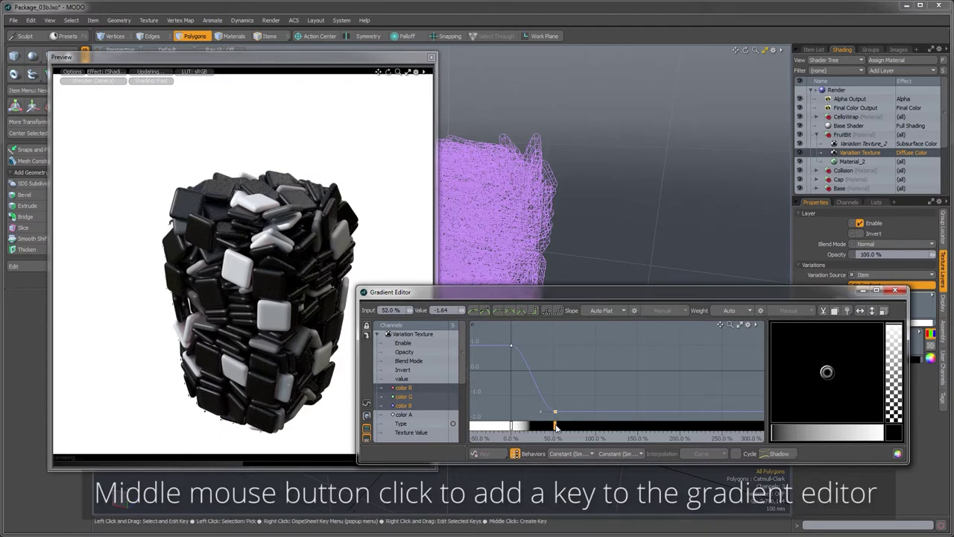
drag(554, 425, 595, 428)
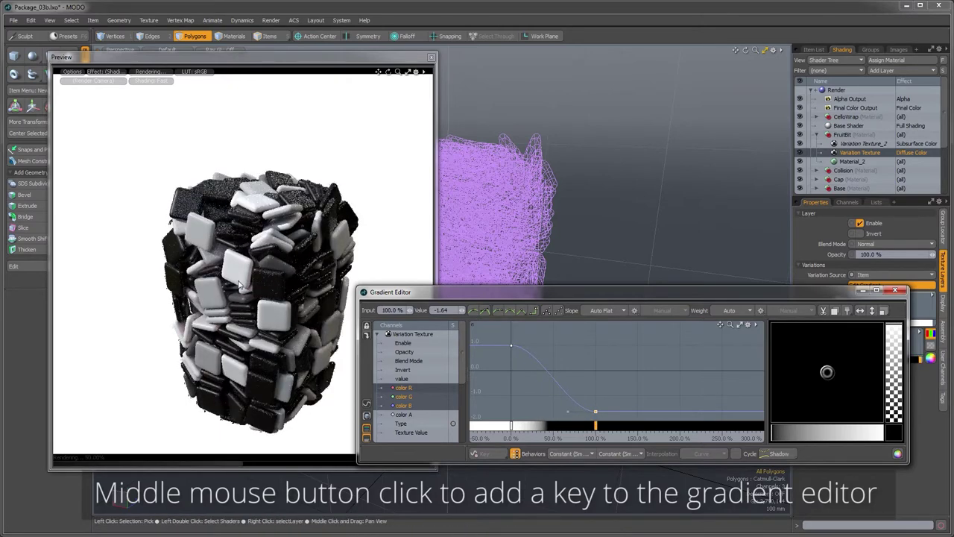
drag(453, 297, 467, 228)
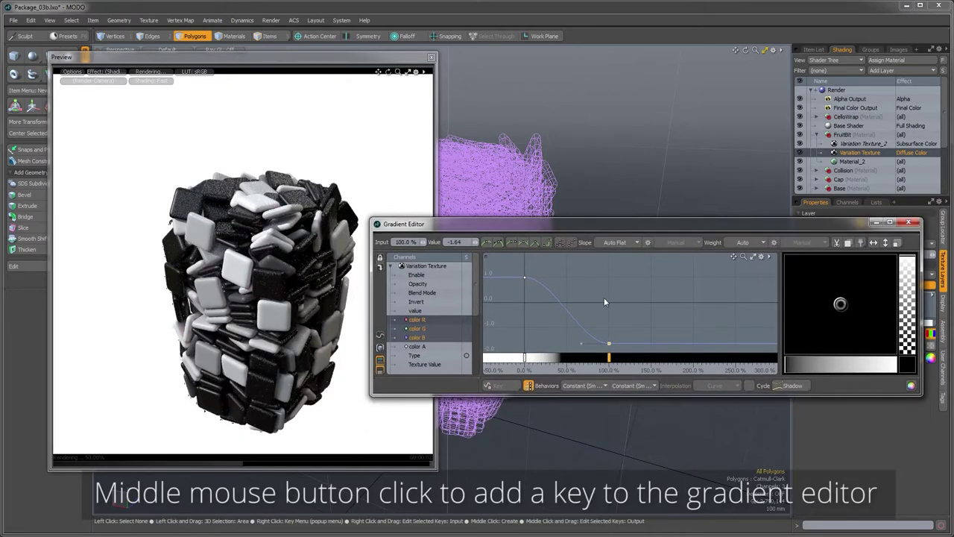
drag(610, 360, 583, 360)
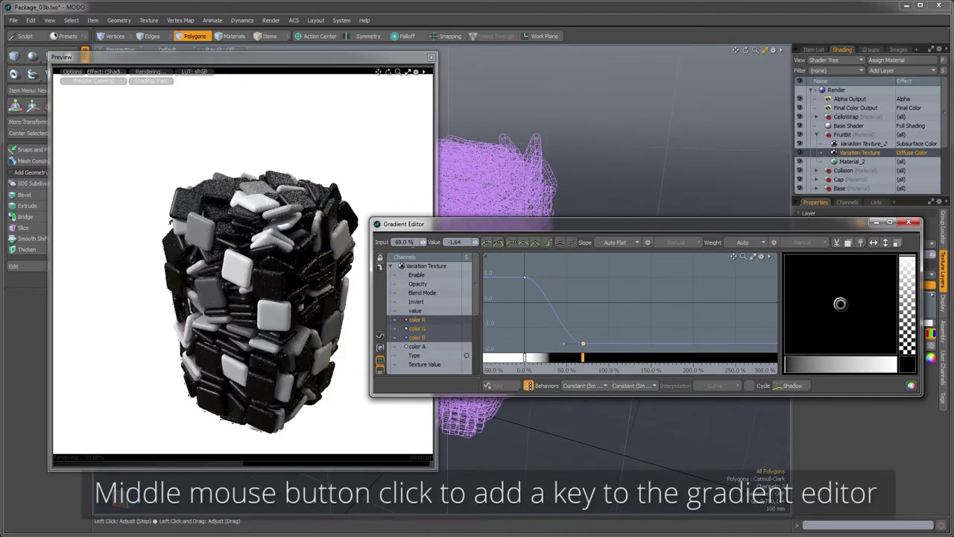
drag(415, 243, 382, 243)
text(75)
key(Return)
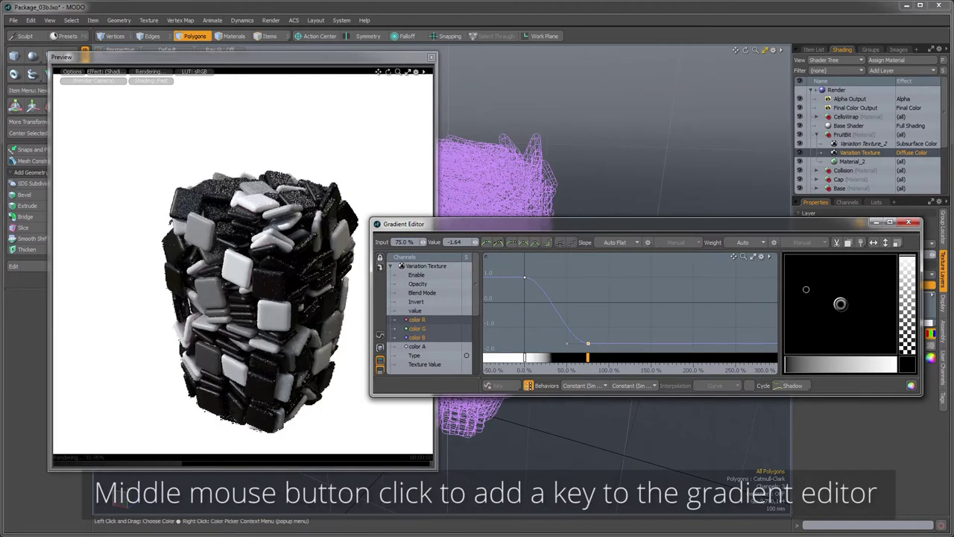
mouse_move(874, 363)
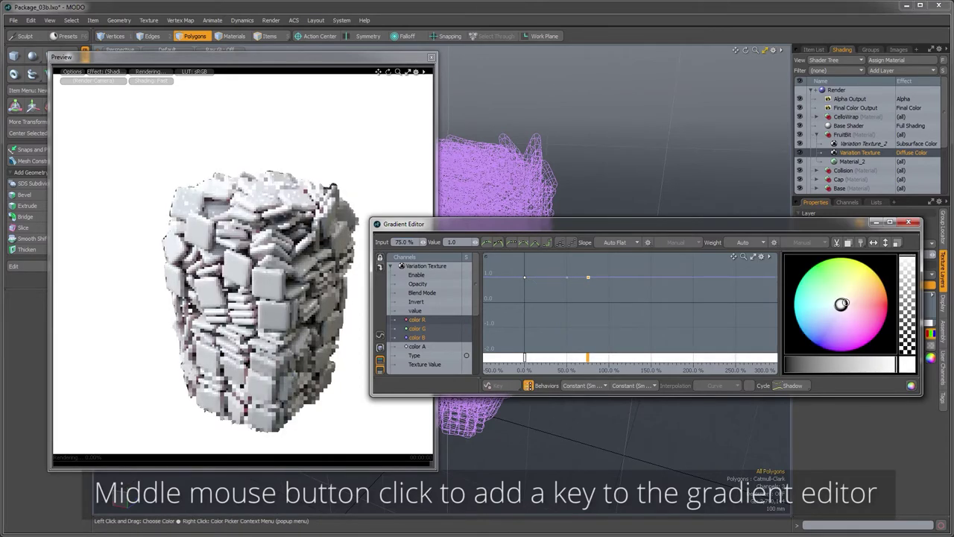
drag(843, 304, 888, 303)
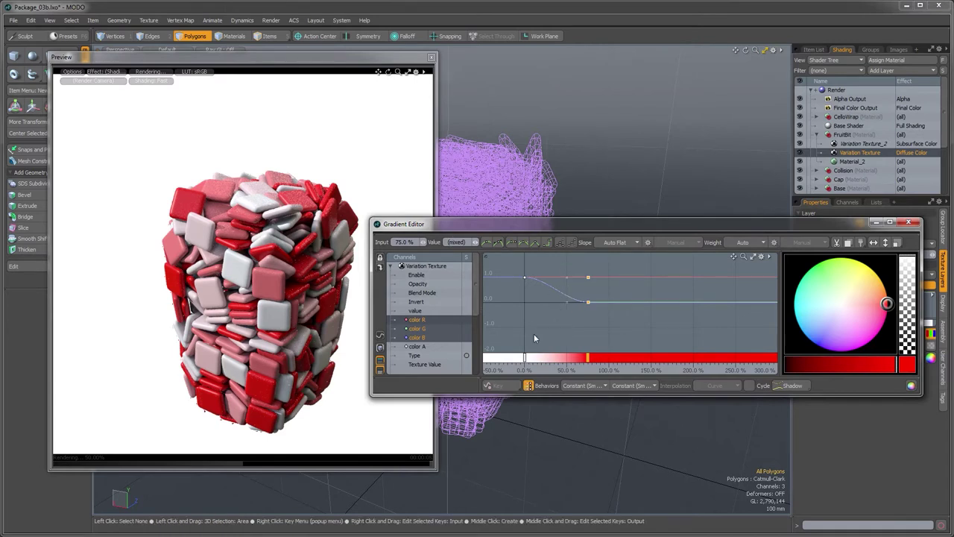
Step: Color the gradient's 0% key yellow and set the slope of both keys to Stepped
click(524, 277)
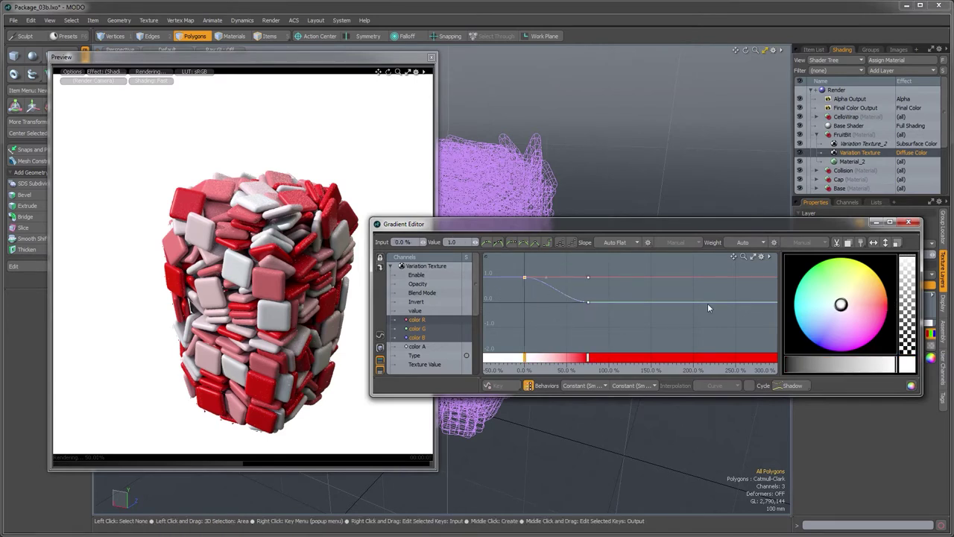
drag(840, 304, 869, 267)
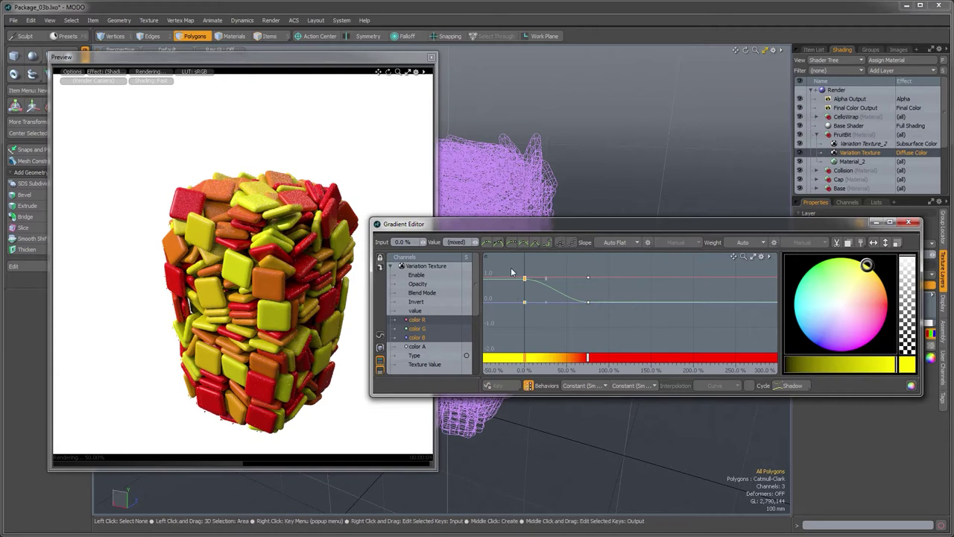
drag(512, 272, 639, 325)
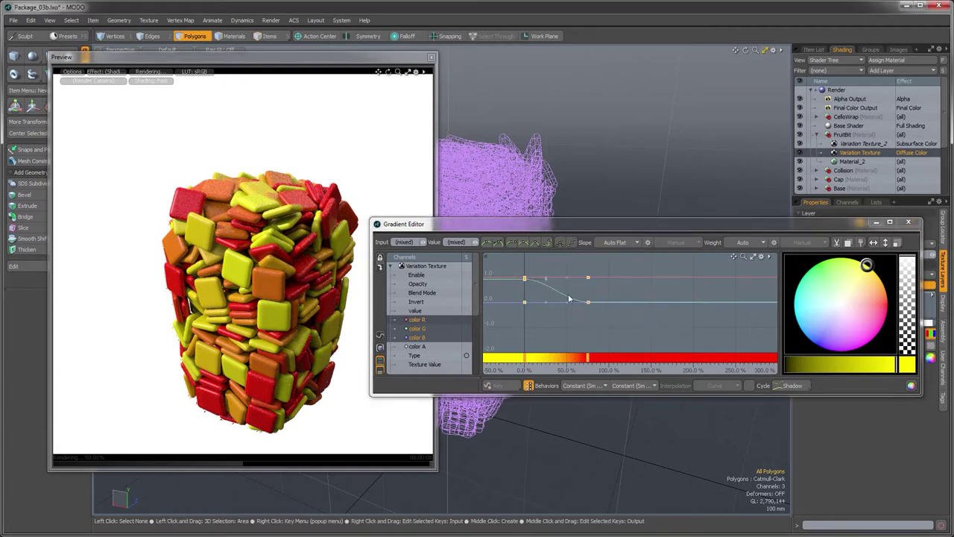
click(549, 245)
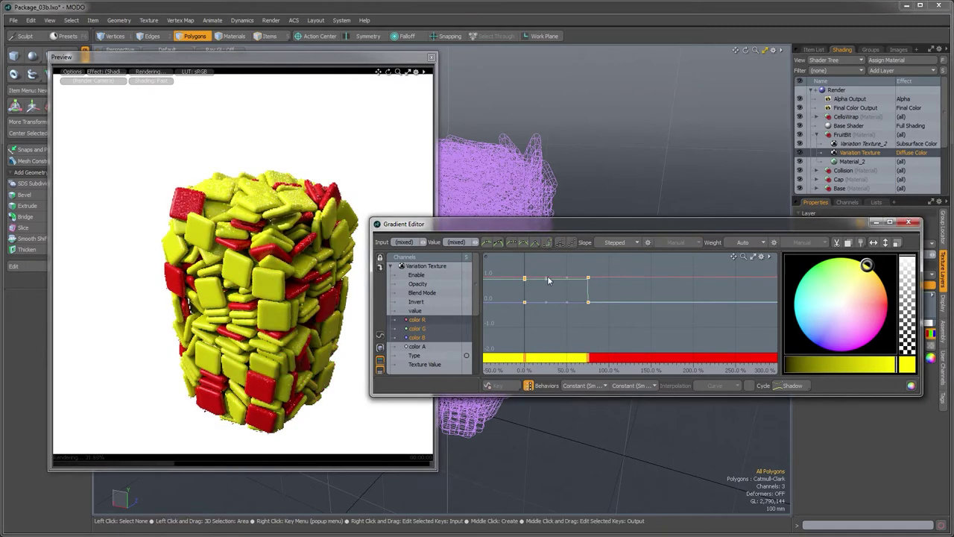
Step: Add a gradient key at about 49%, color it full-brightness orange and set its slope to Stepped
middle_click(566, 310)
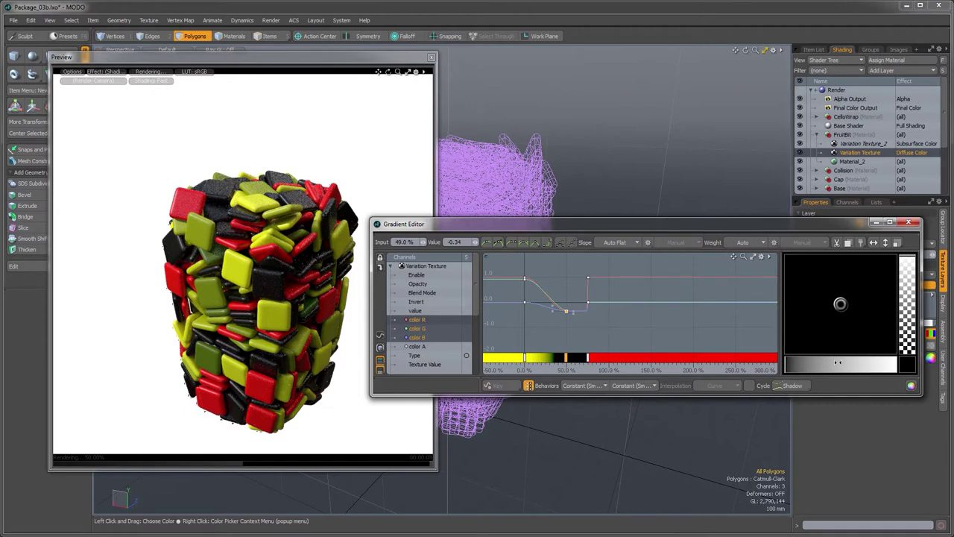
drag(839, 362, 894, 363)
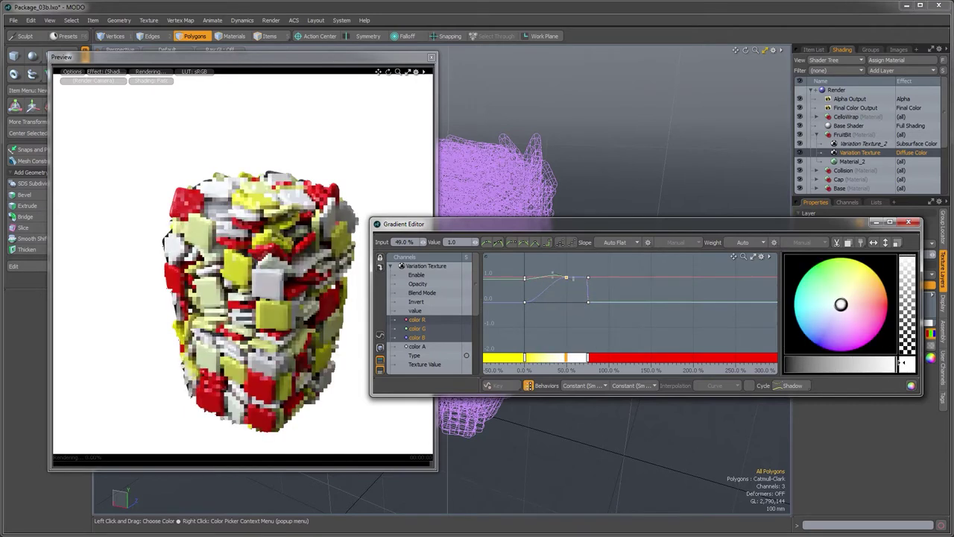
drag(840, 305, 883, 285)
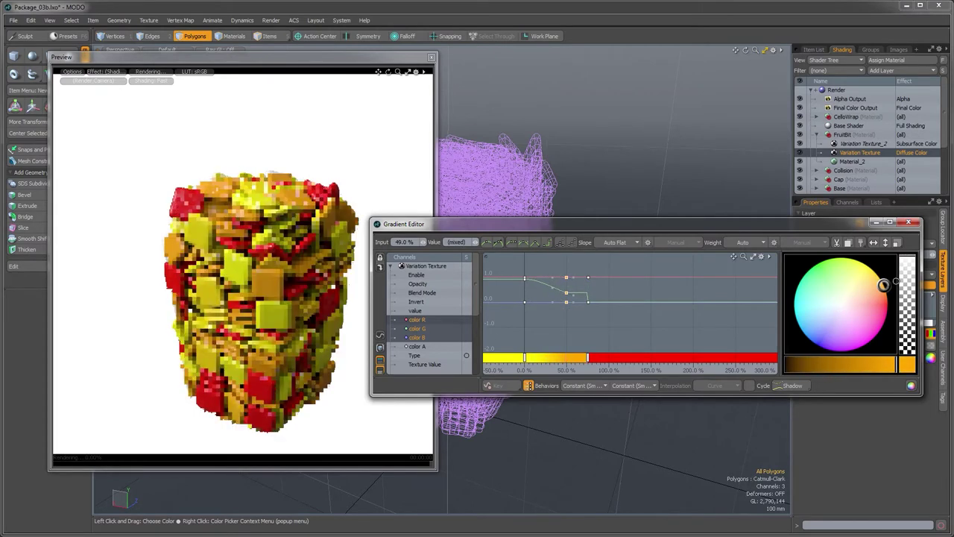
click(545, 243)
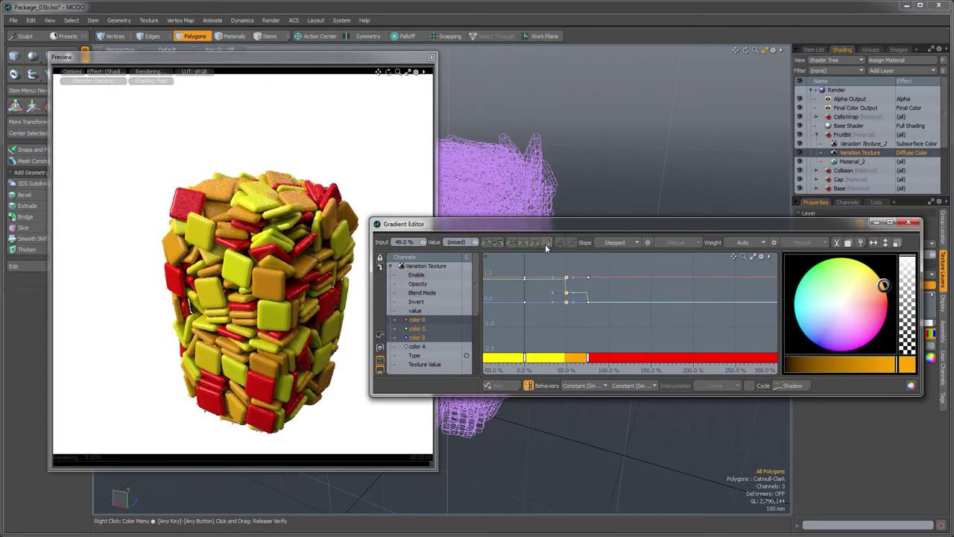
Step: Add a gradient key at about 27%, color it dark crimson and set its slope to Stepped
middle_click(548, 304)
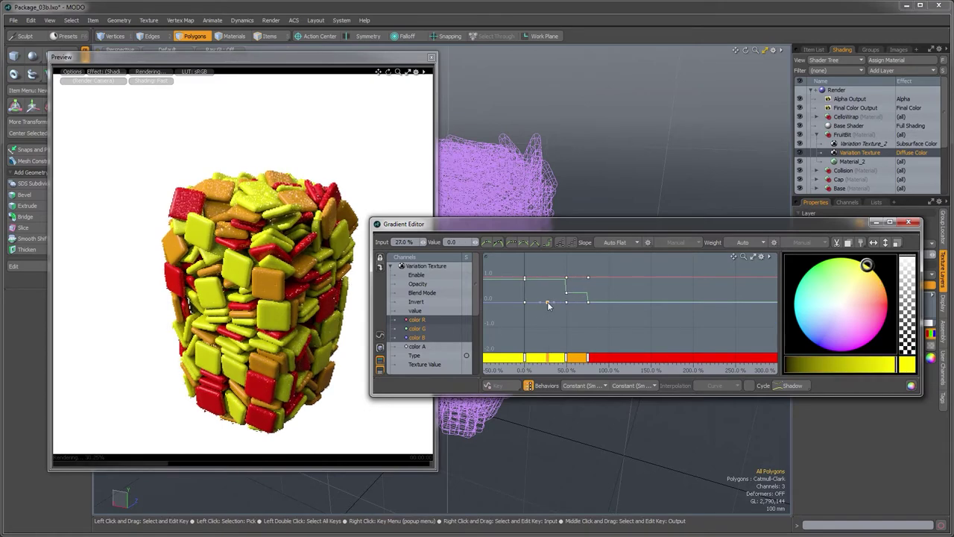
drag(867, 265, 888, 304)
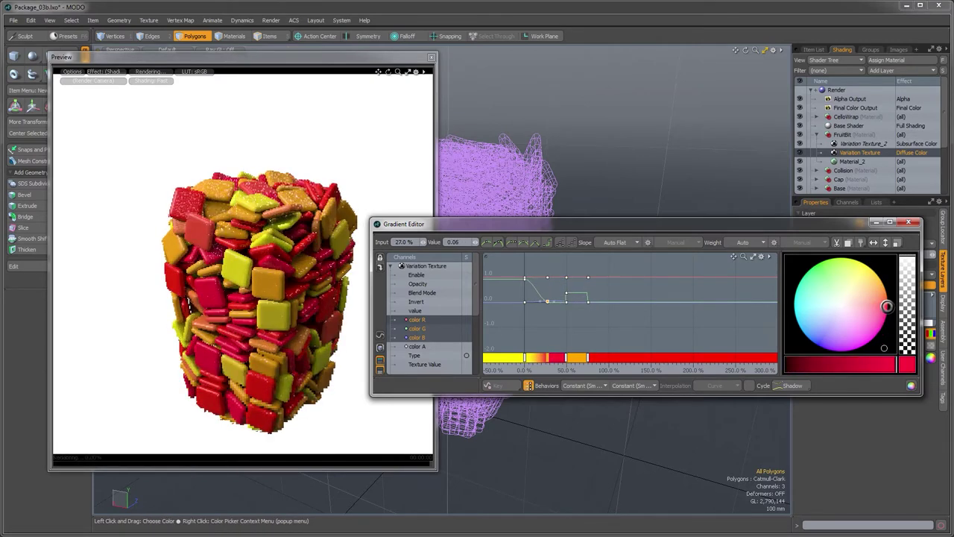
drag(884, 363, 857, 363)
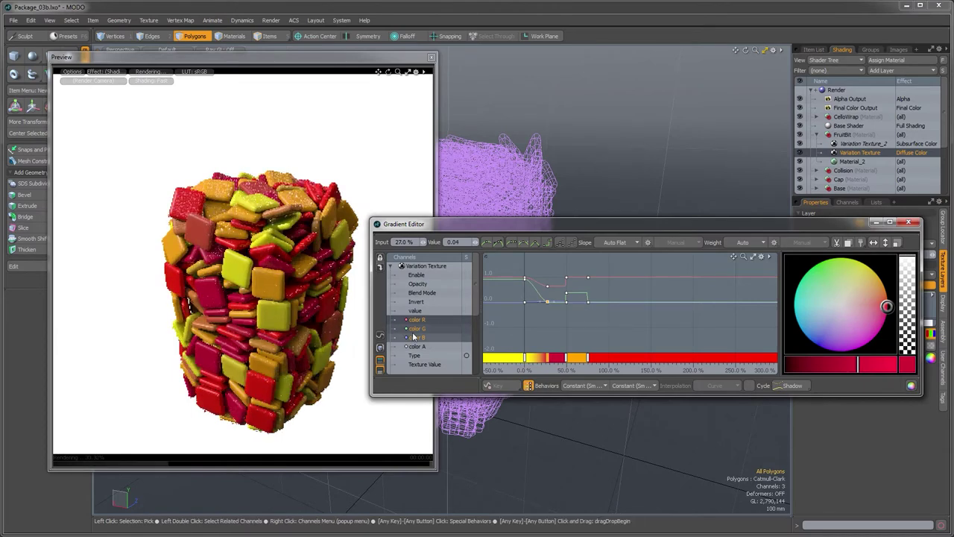
drag(537, 269, 559, 319)
click(550, 244)
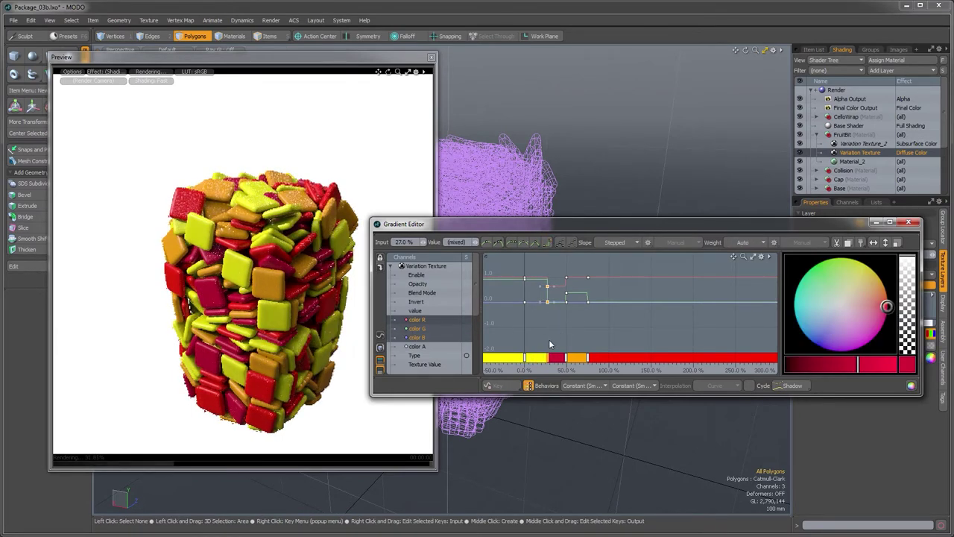
Step: Fit the gradient keys in view and set the orange key's input to 50%
click(550, 344)
key(a)
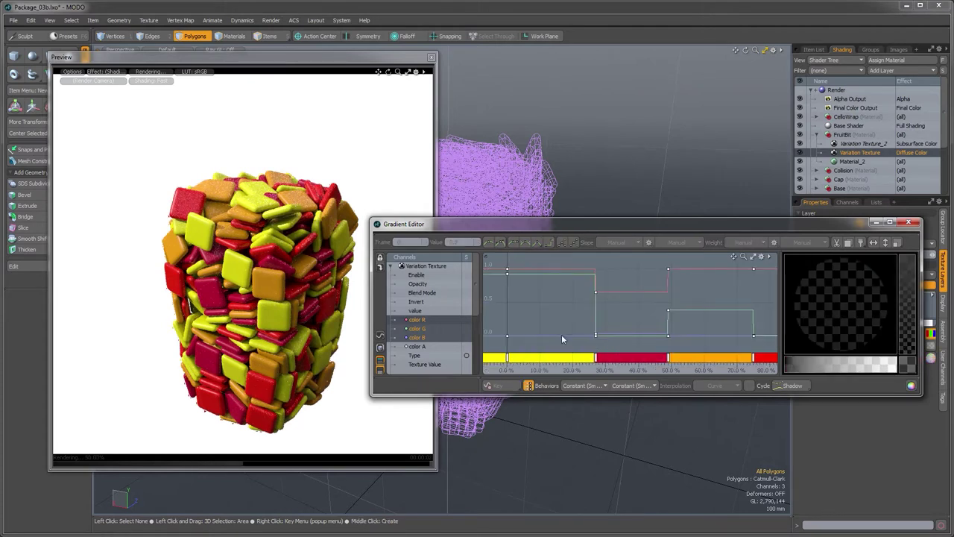
ctrl+alt+drag(665, 318, 612, 325)
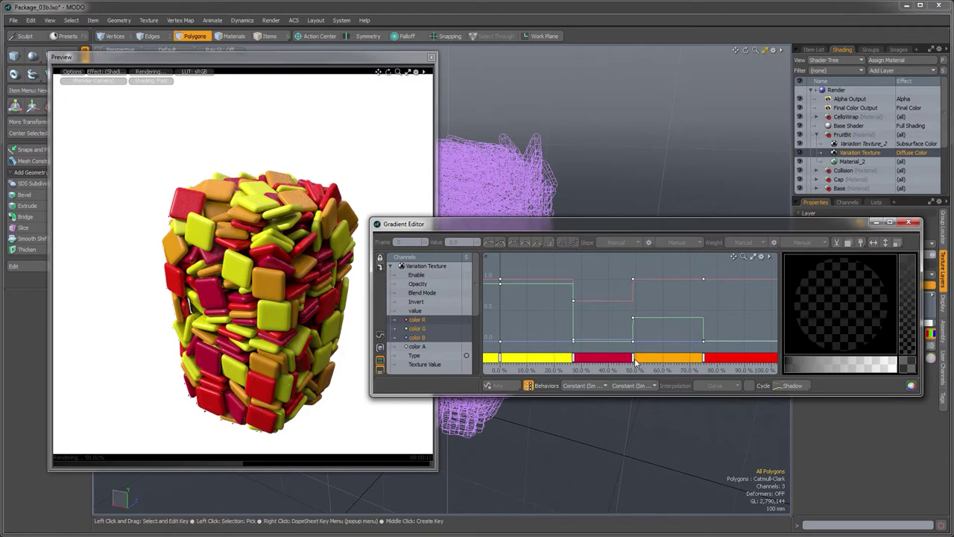
drag(634, 361, 637, 364)
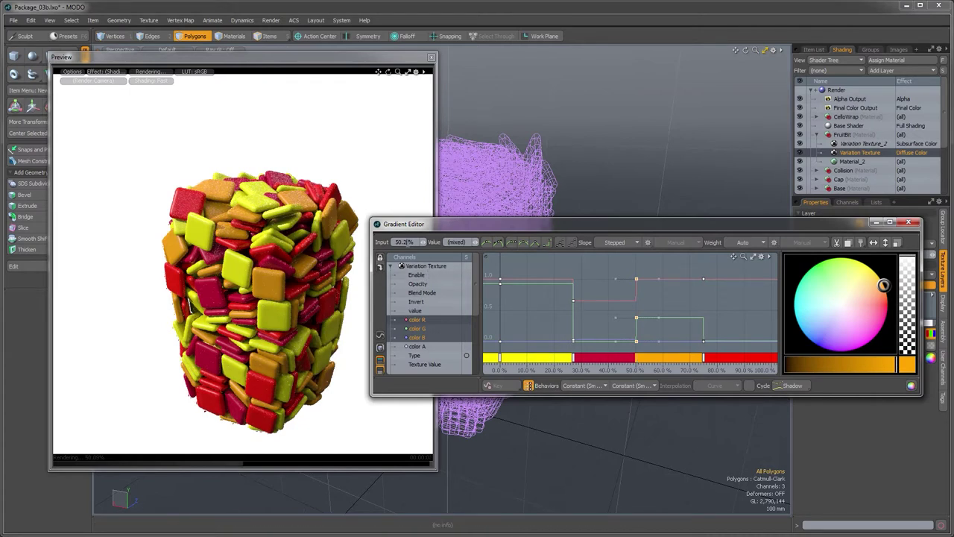
text(0)
key(Return)
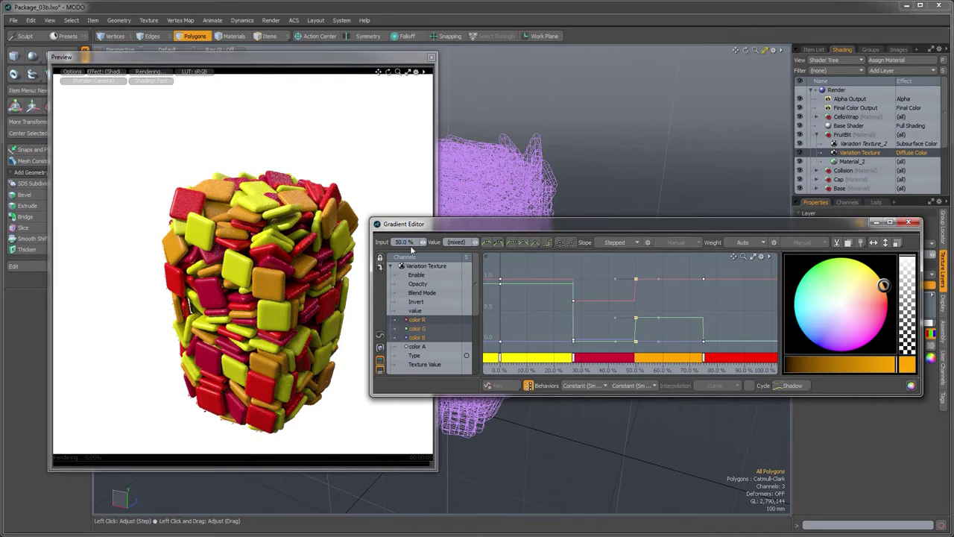
Step: Set the crimson key's input to 25% so the color bands are evenly spaced
click(704, 360)
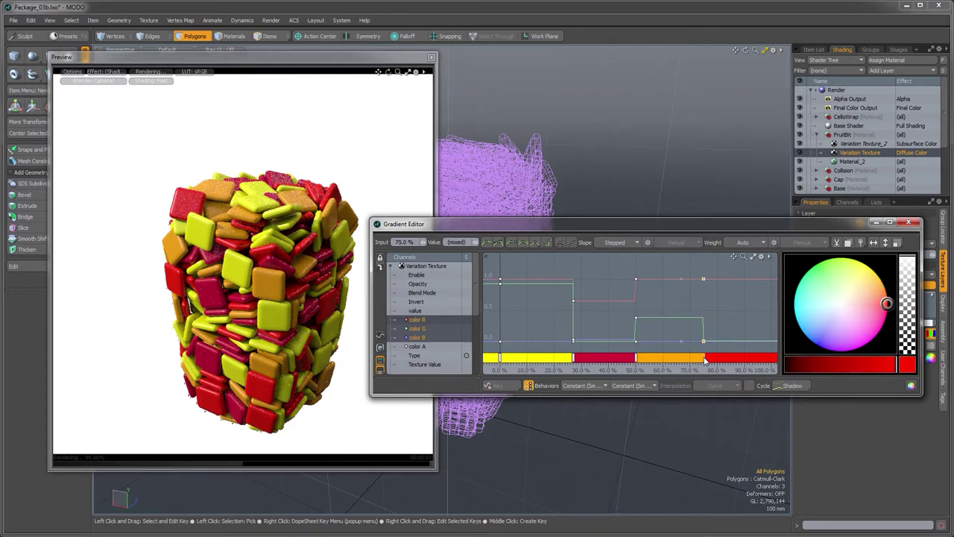
click(573, 360)
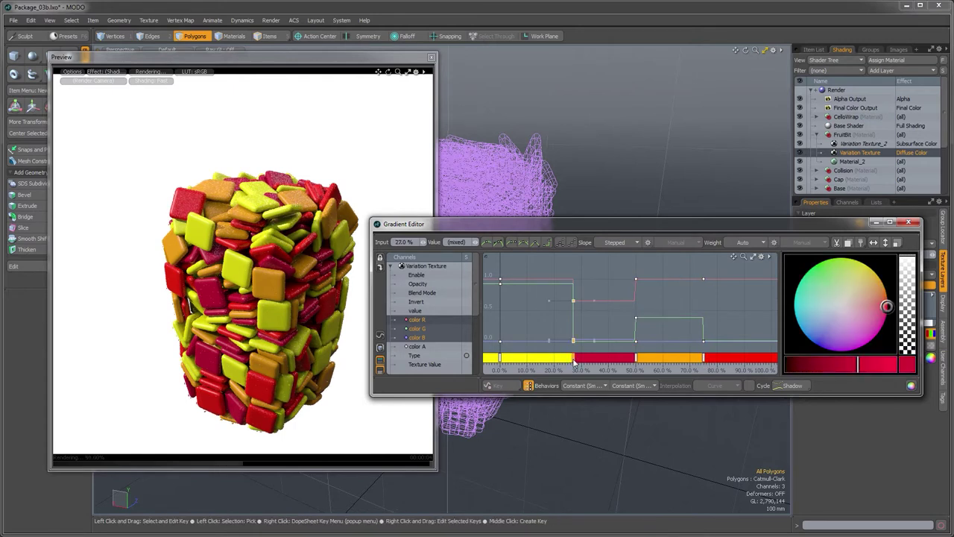
click(402, 242)
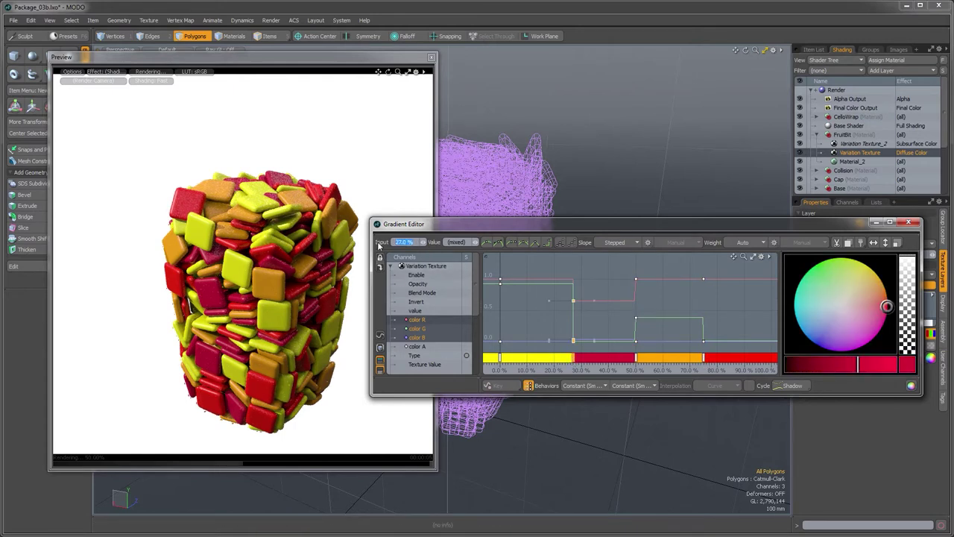
text(25)
key(Return)
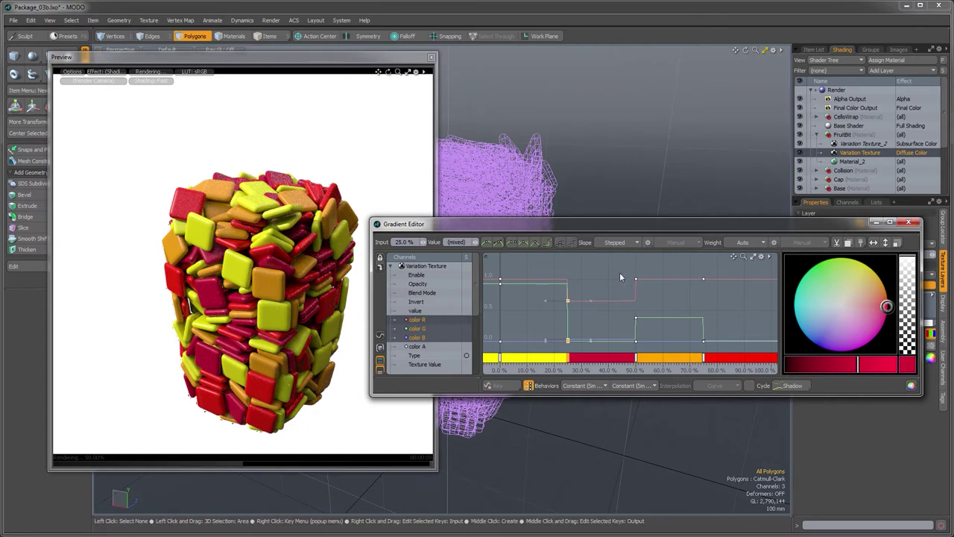
Step: Shift the 50% key's color to a deeper, redder orange and close the gradient editor
drag(619, 273, 650, 354)
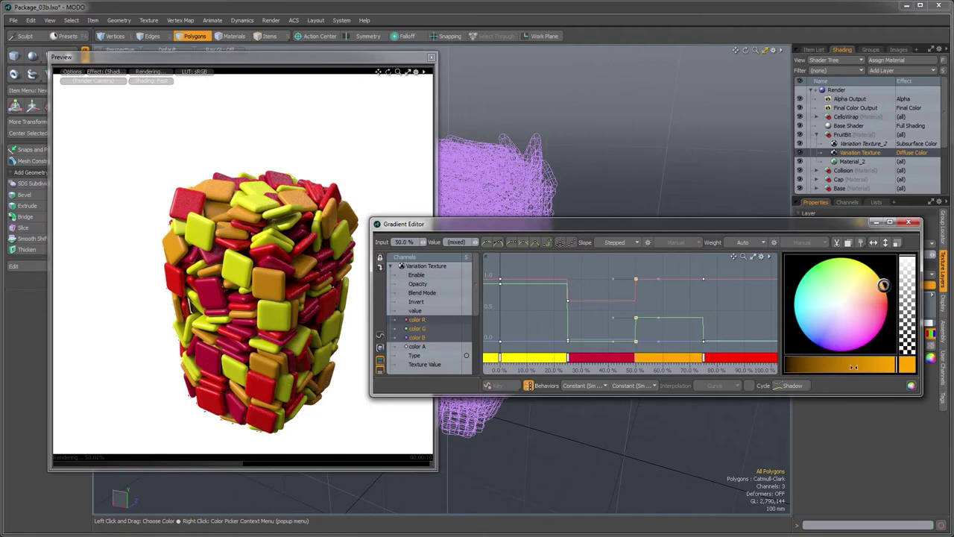
drag(883, 285, 887, 291)
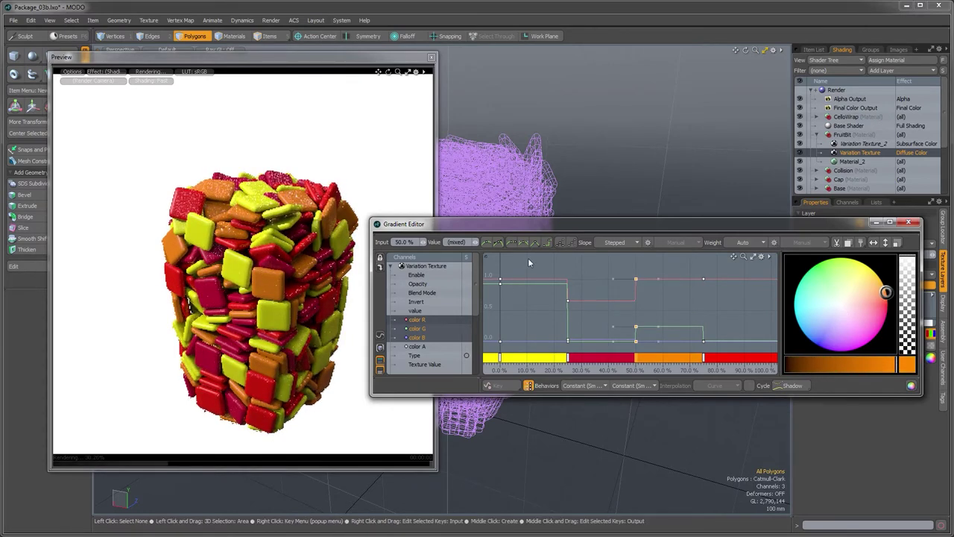
drag(545, 227, 550, 208)
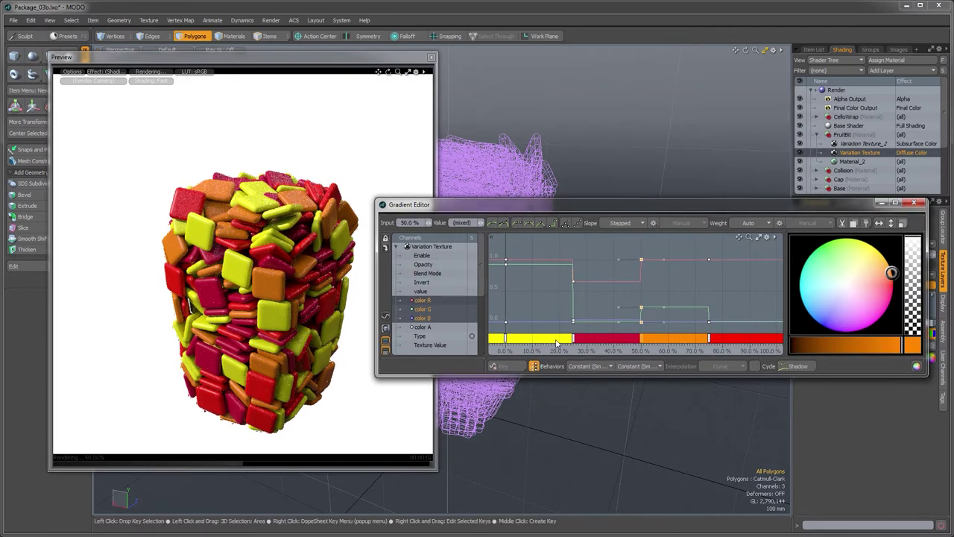
drag(491, 254, 515, 334)
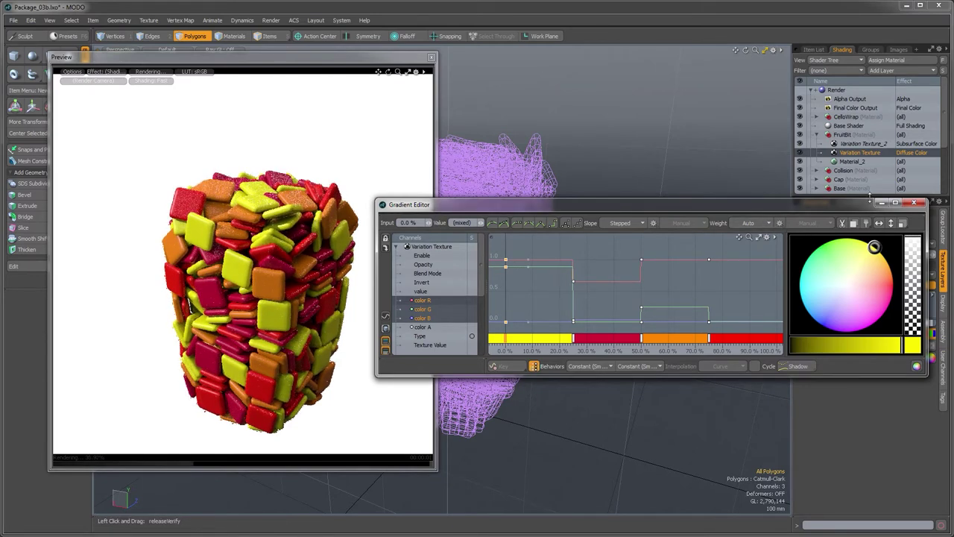
click(917, 204)
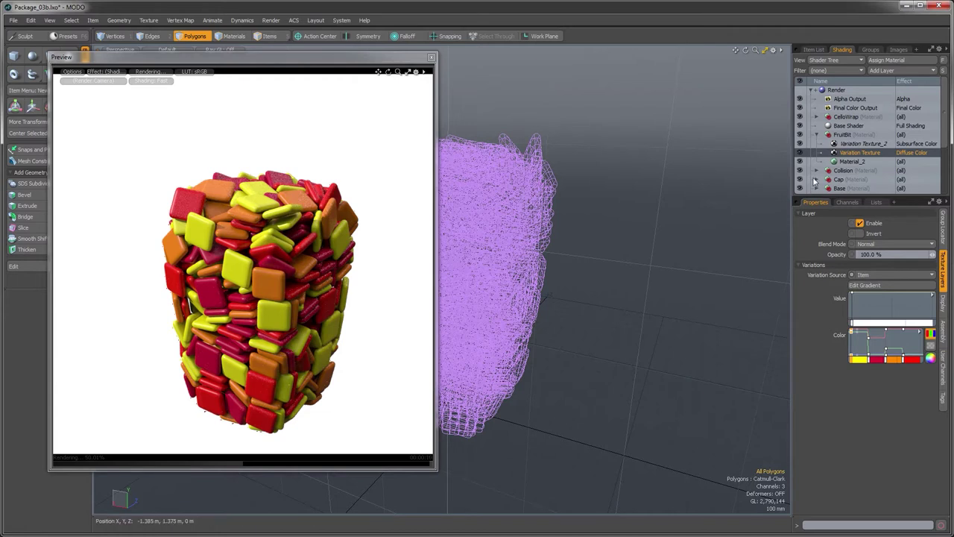
Step: Set Material_2's Specular Amount to 12% and its Roughness to 30%
click(853, 161)
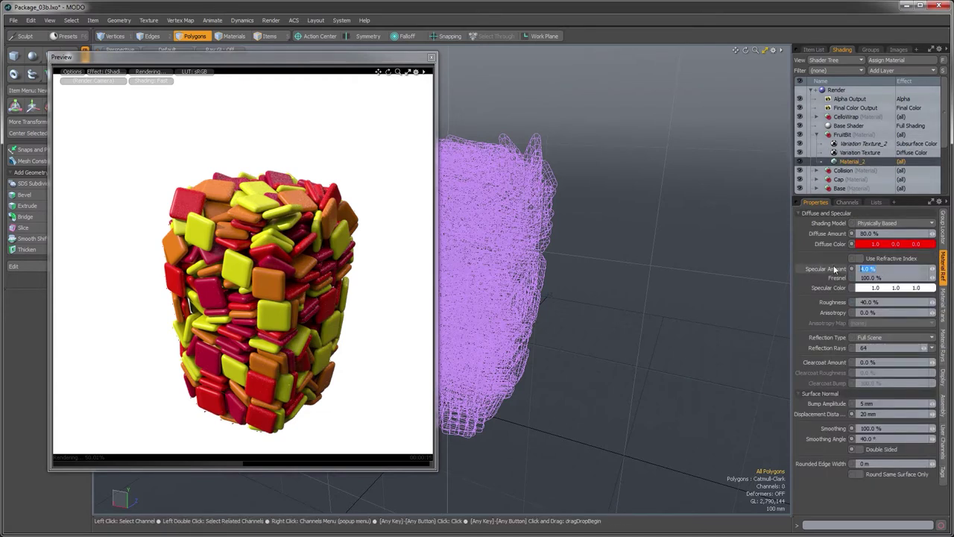
key(Return)
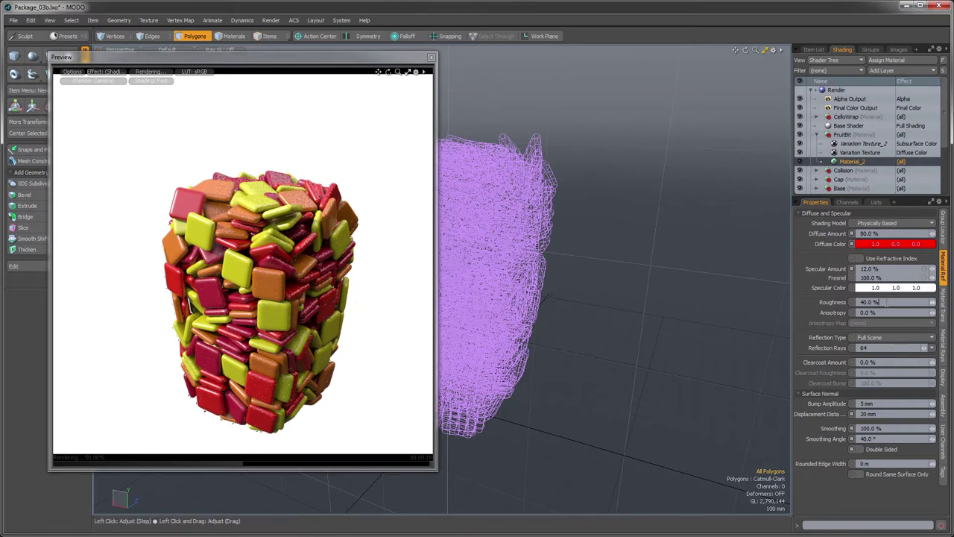
click(879, 302)
text(30)
key(Return)
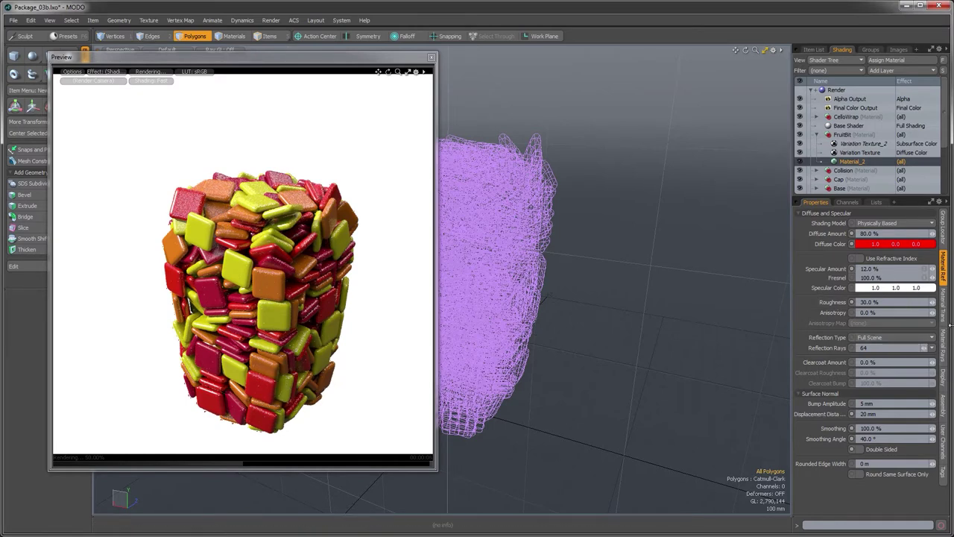
Step: Set Material_2's Subsurface Amount to 100% and the subsurface Maximum Depth to 20 mm
click(944, 302)
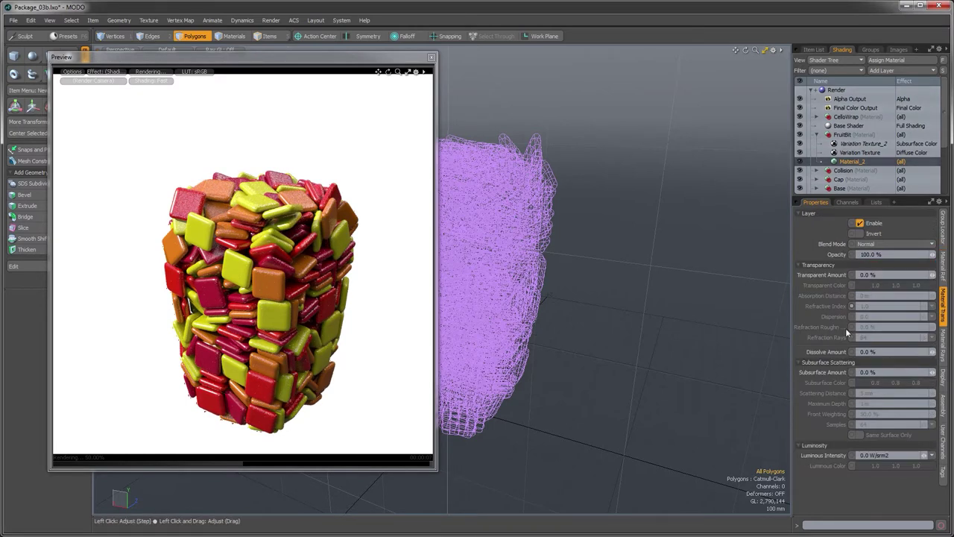
click(878, 372)
text(100)
key(Return)
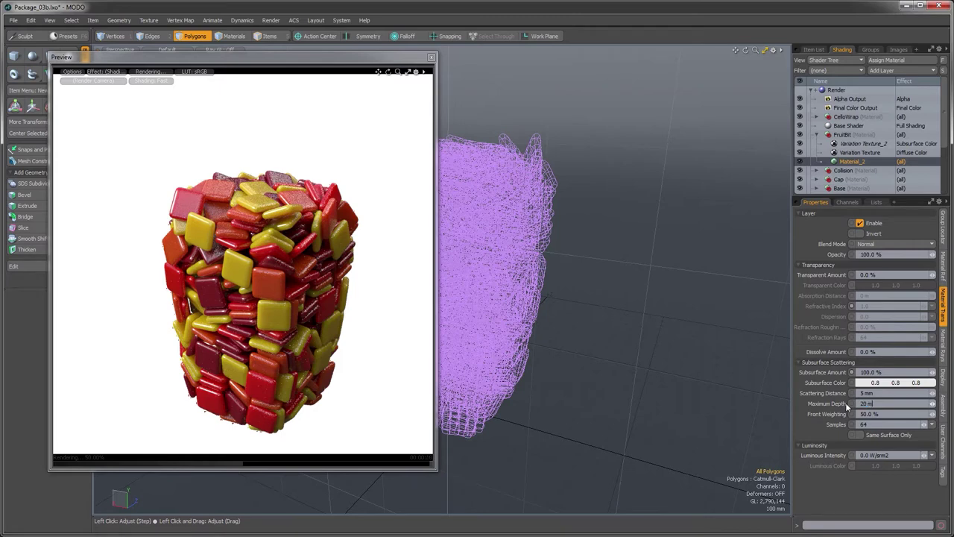
text(m)
key(Return)
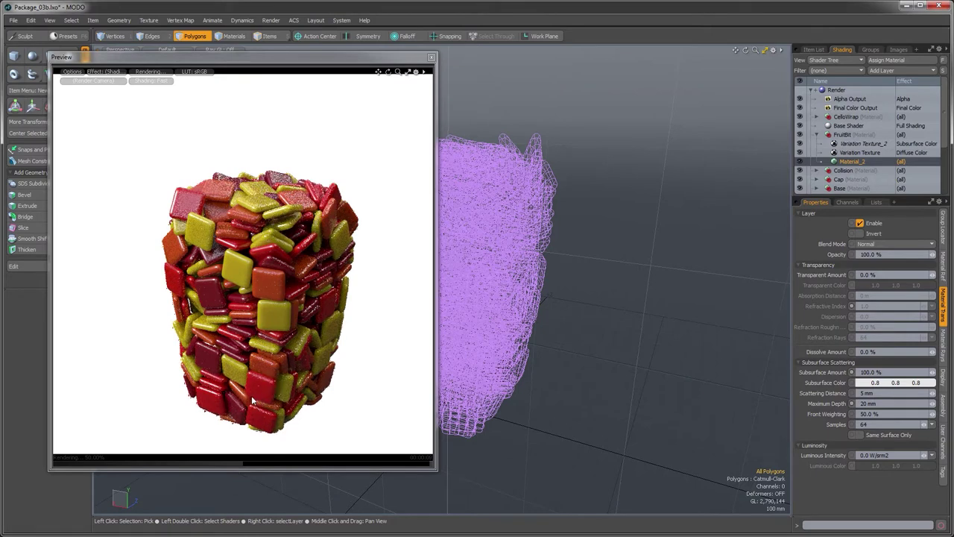
Step: Set Material_2's Diffuse Amount to 100% and reset the preview render
click(943, 263)
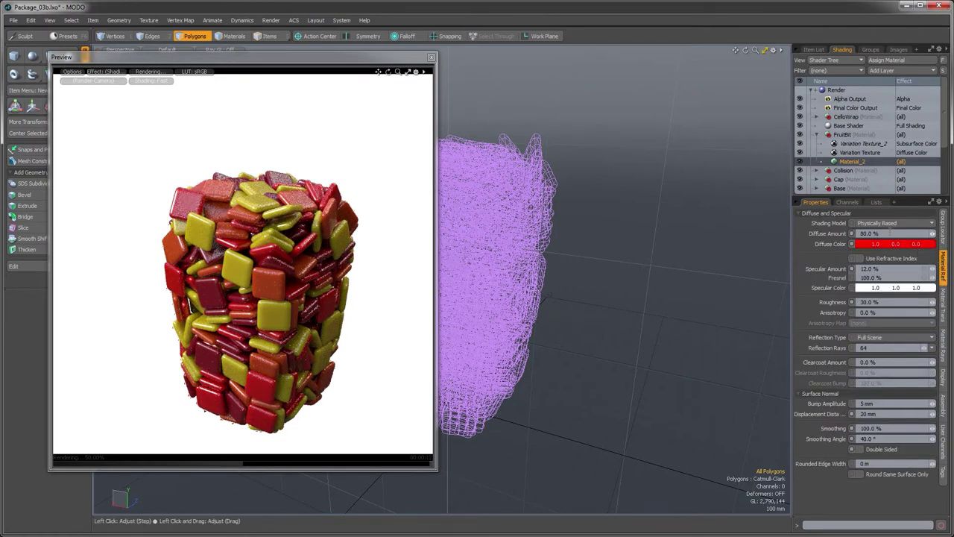
click(863, 234)
text(100)
key(Return)
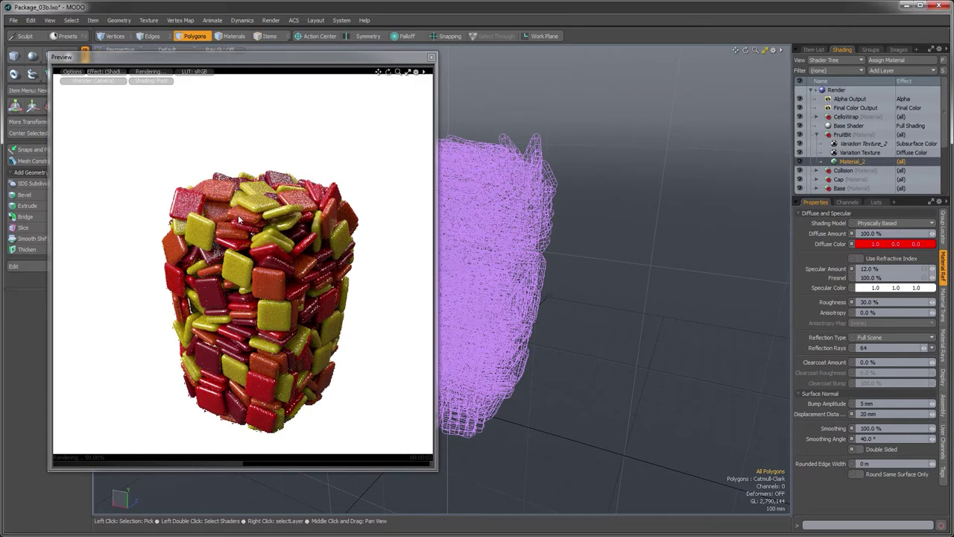
click(73, 70)
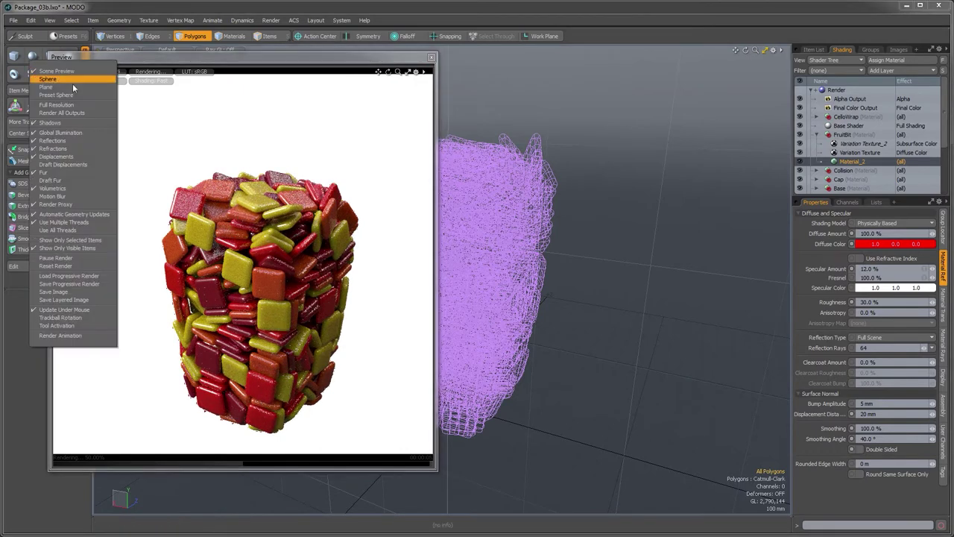
click(54, 266)
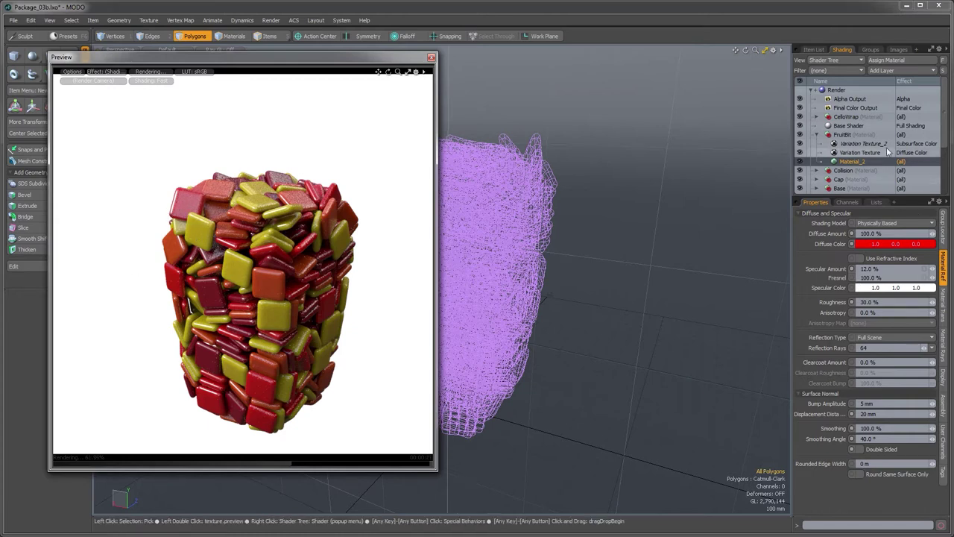
Step: Add a Noise texture above the variation textures in the FruitBit material group and set its effect to Displacement
click(881, 71)
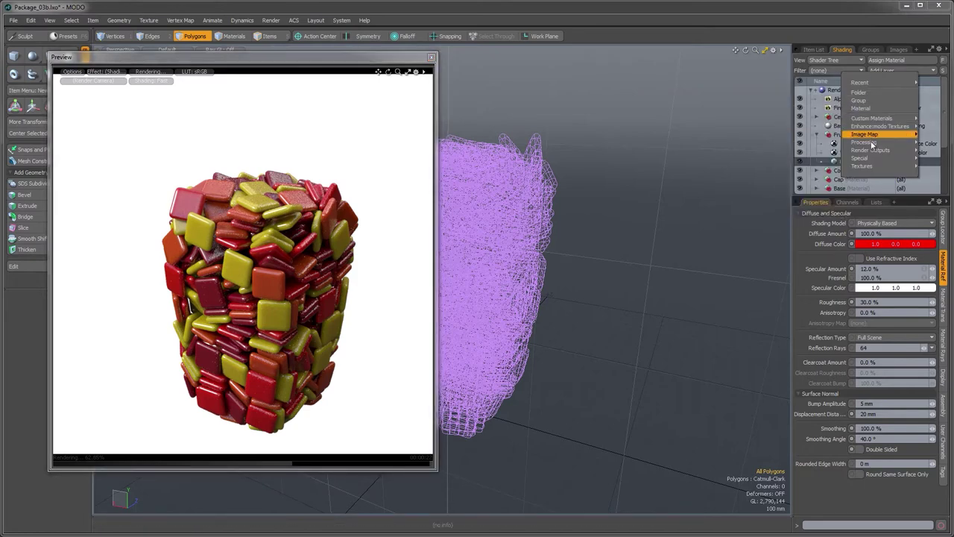
mouse_move(853, 166)
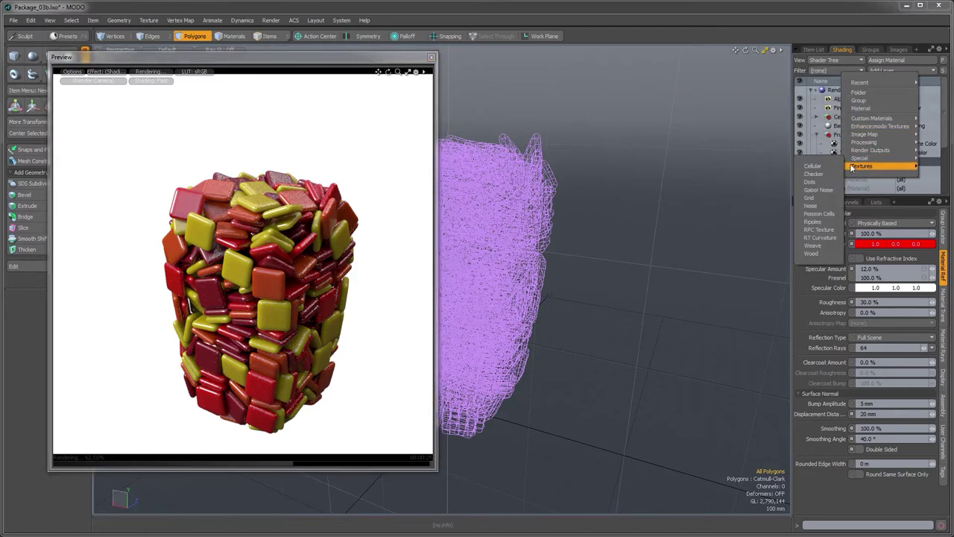
click(811, 205)
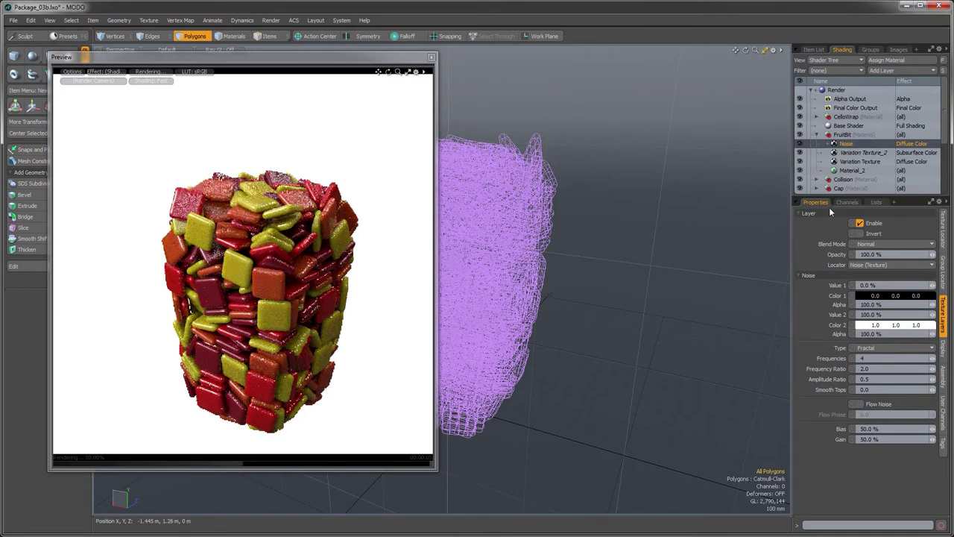
right_click(918, 144)
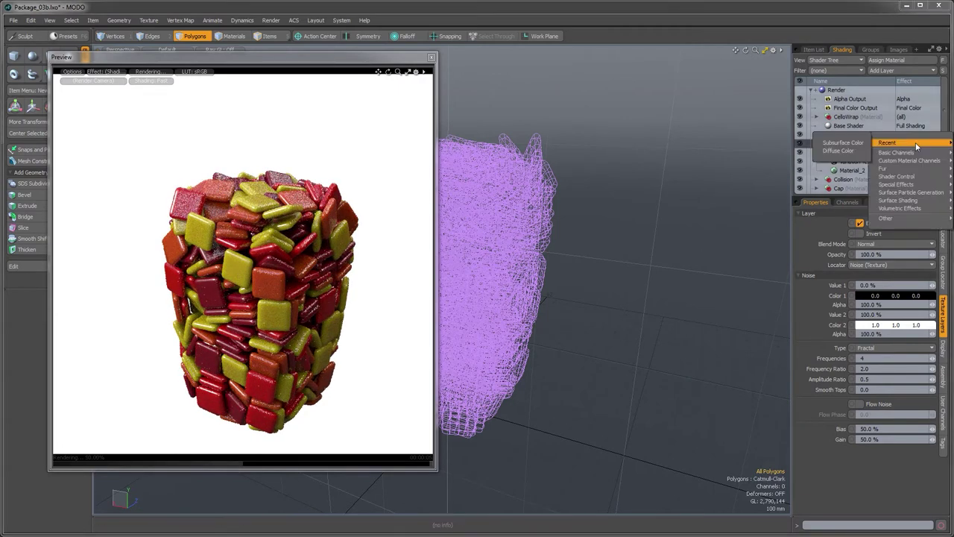
mouse_move(889, 154)
mouse_move(895, 200)
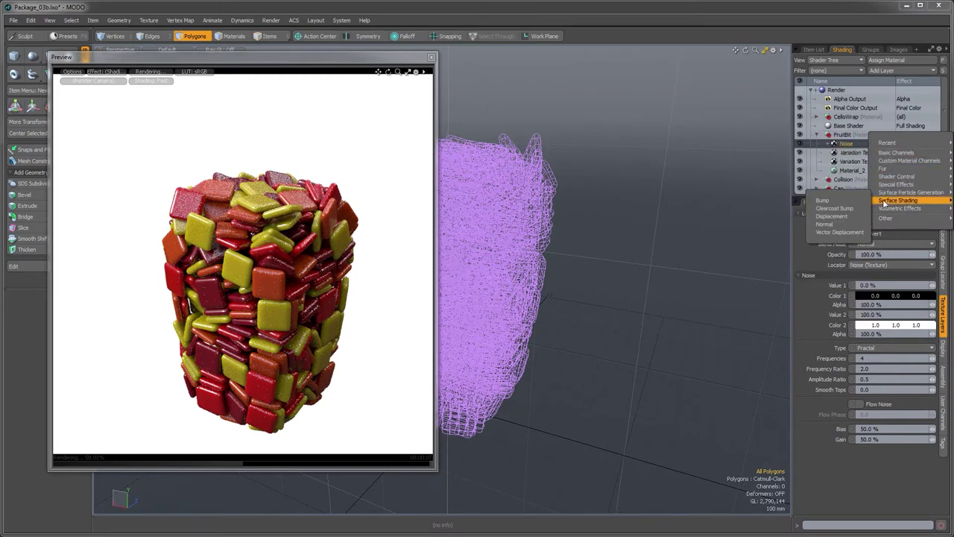
click(831, 220)
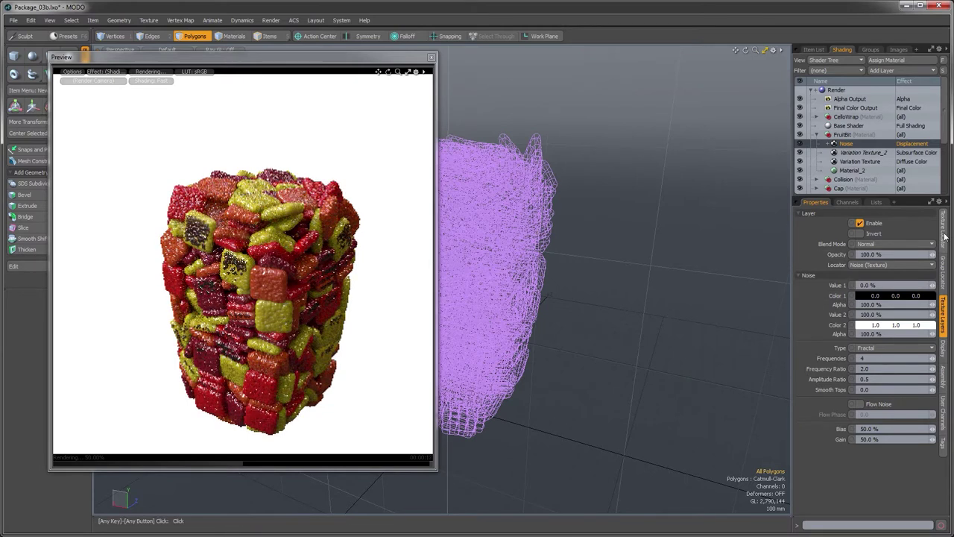
Step: Set Material_2's Displacement Distance to 2 mm
click(863, 170)
drag(879, 413, 836, 414)
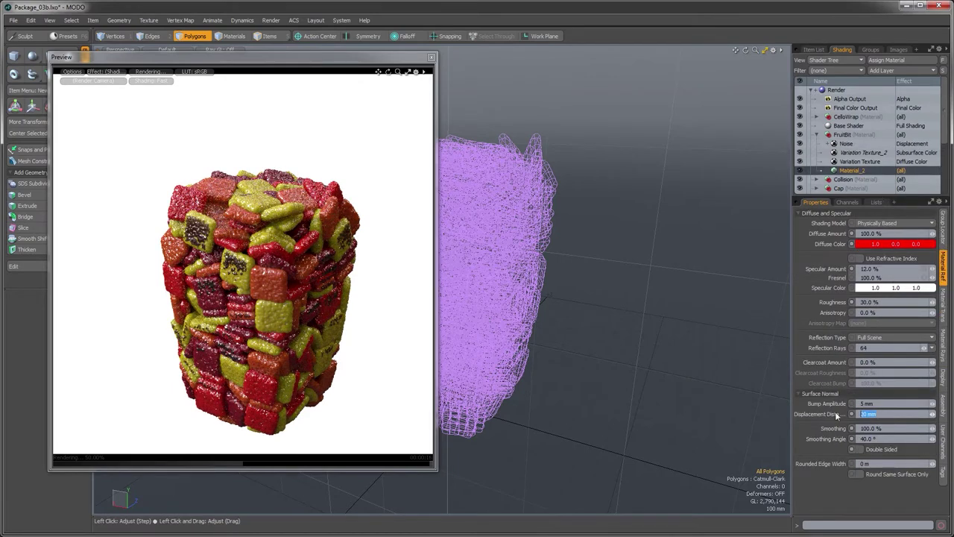
text(2 mm)
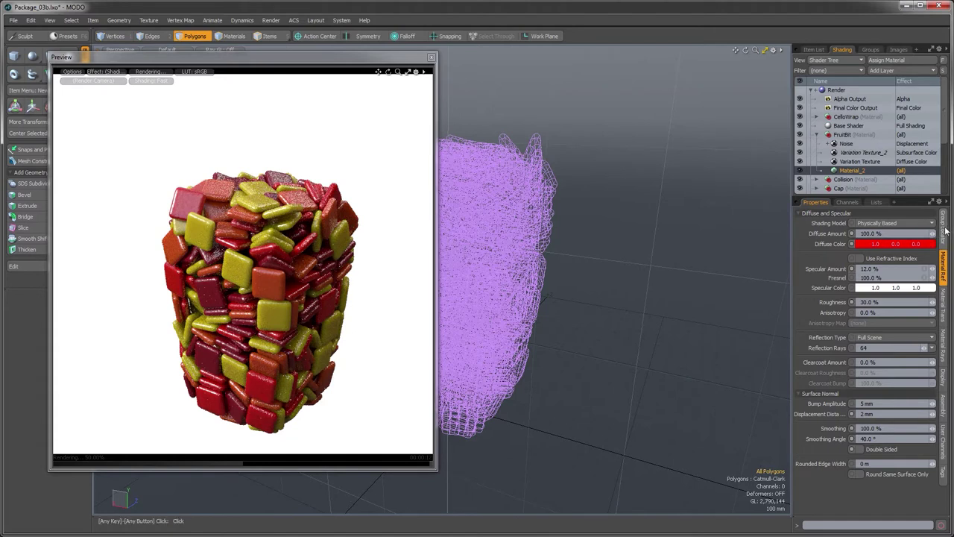
Step: Set the Noise texture locator's size to 70 mm on X, Y and Z
click(944, 228)
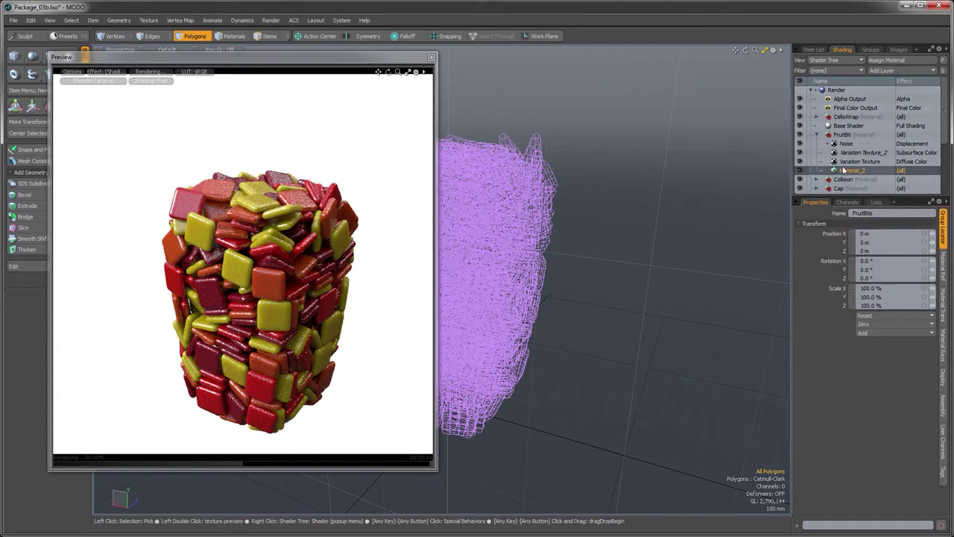
drag(843, 144, 843, 152)
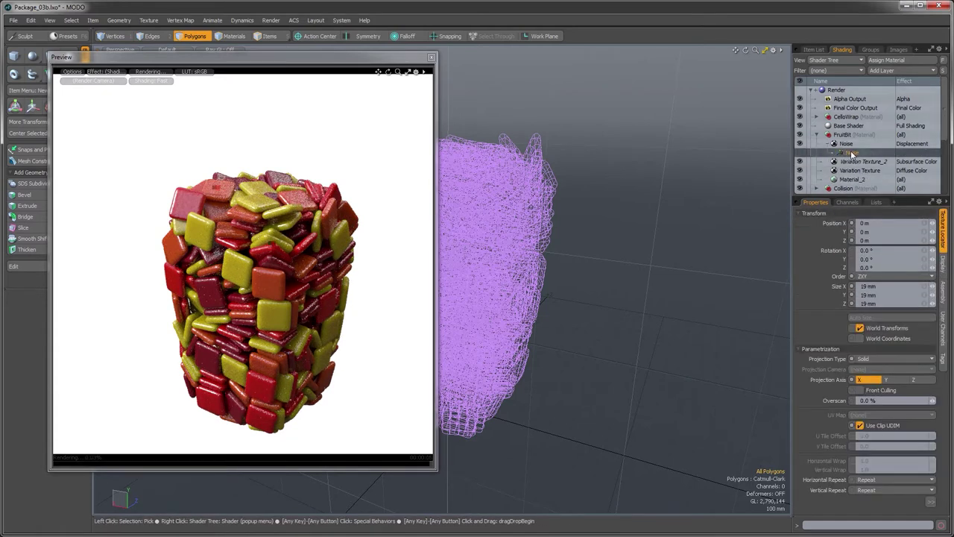
click(924, 287)
text(70 mm)
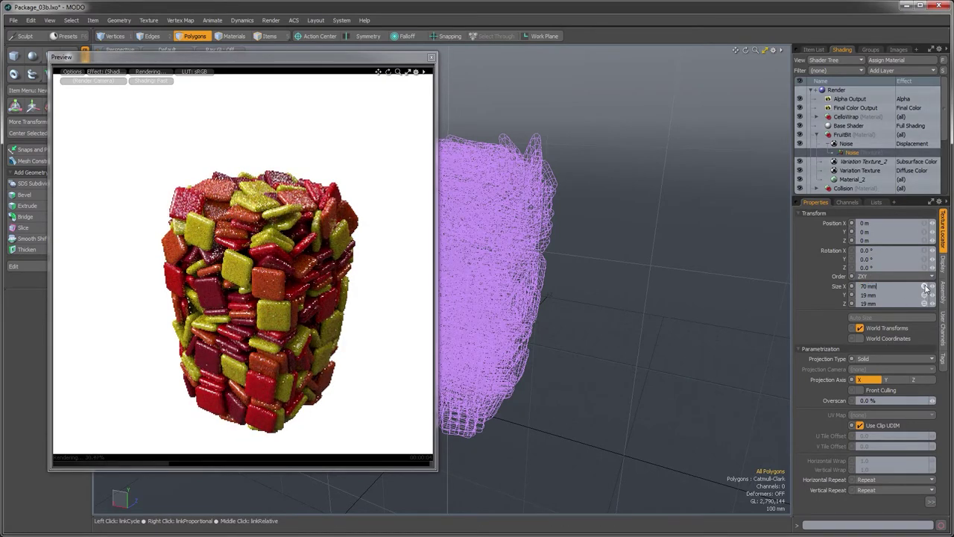
key(Return)
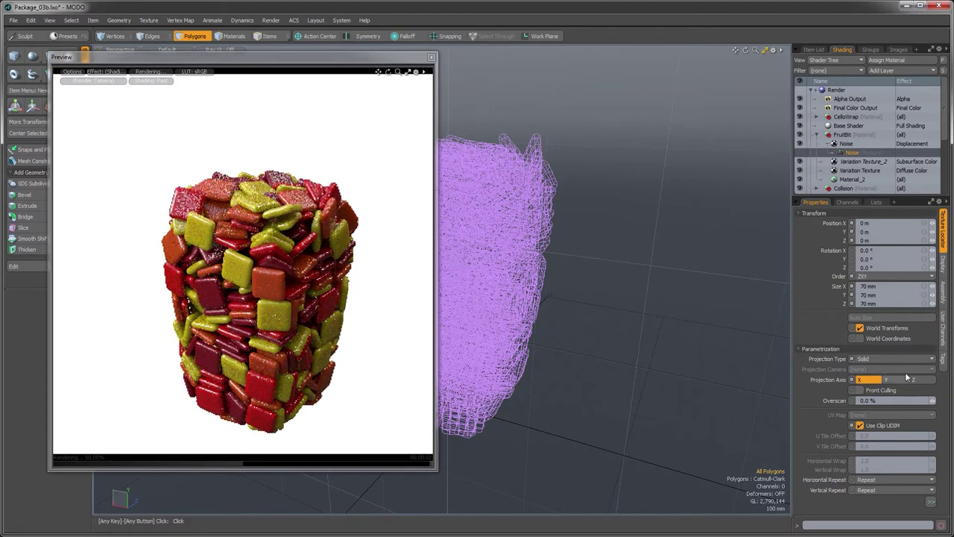
Step: Set the Noise texture's Frequencies to 2
click(943, 265)
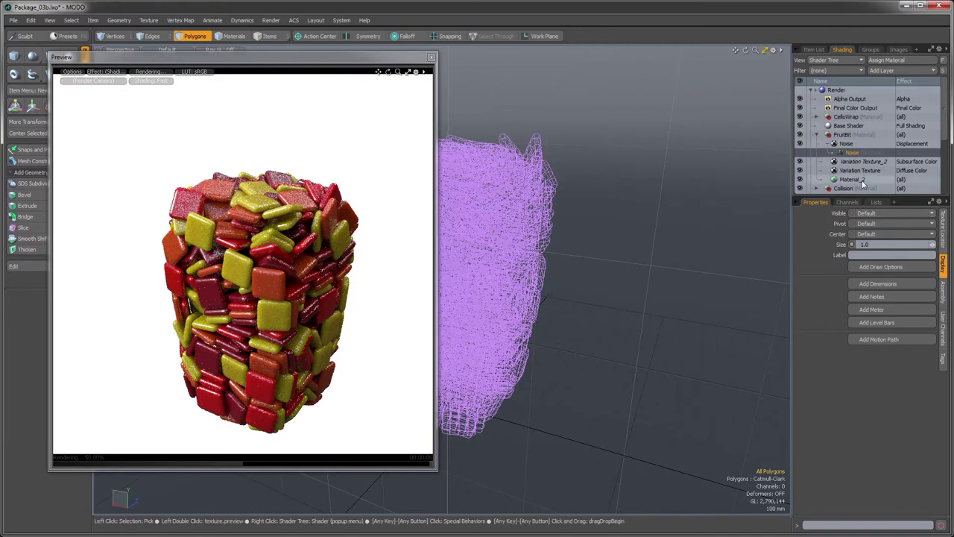
click(843, 143)
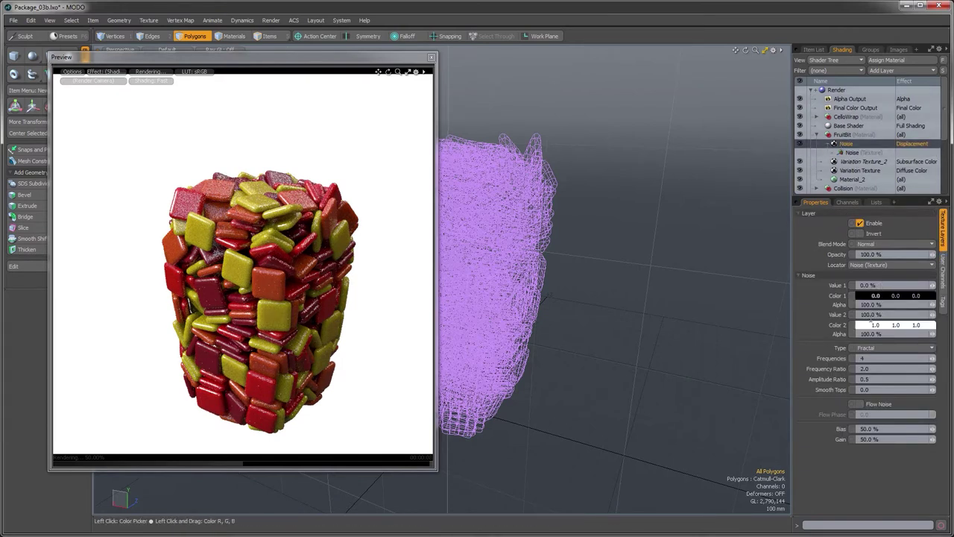
click(882, 359)
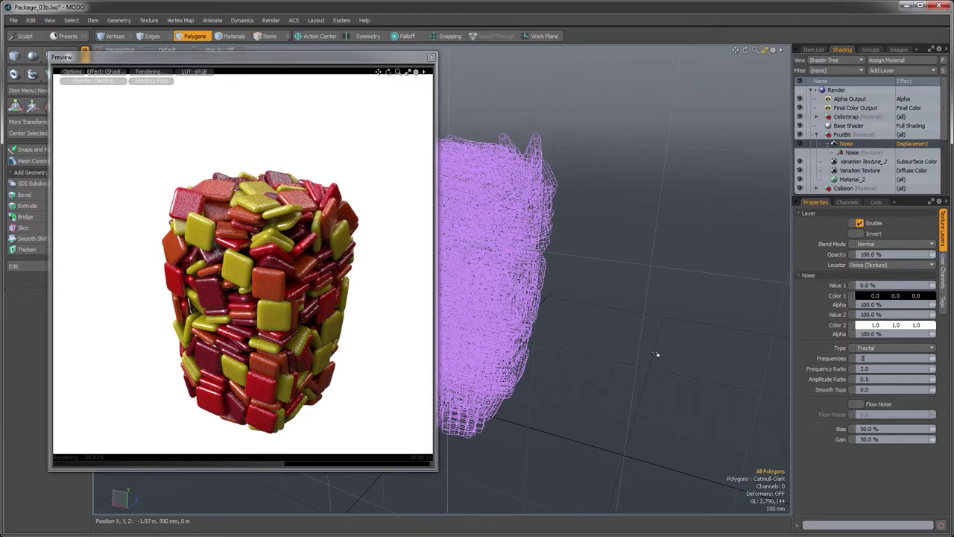
key(Return)
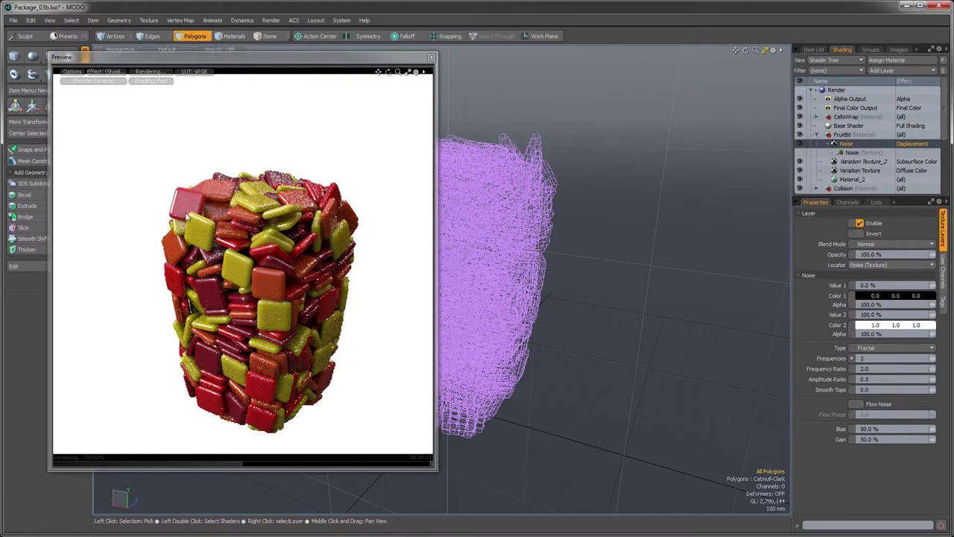
Step: Try a Displacement Distance of 4 mm on Material_2, and settle on 5 mm
click(848, 180)
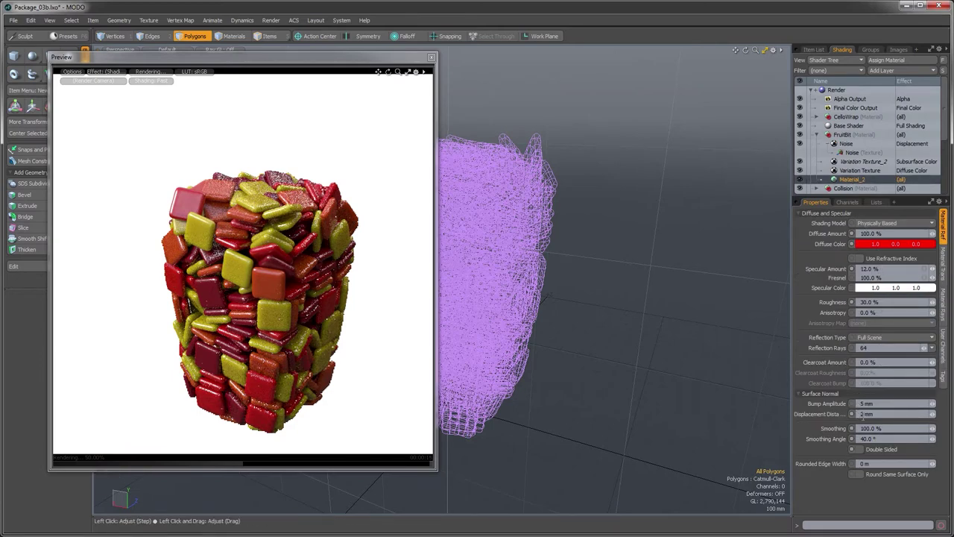
drag(865, 415, 859, 414)
text(4)
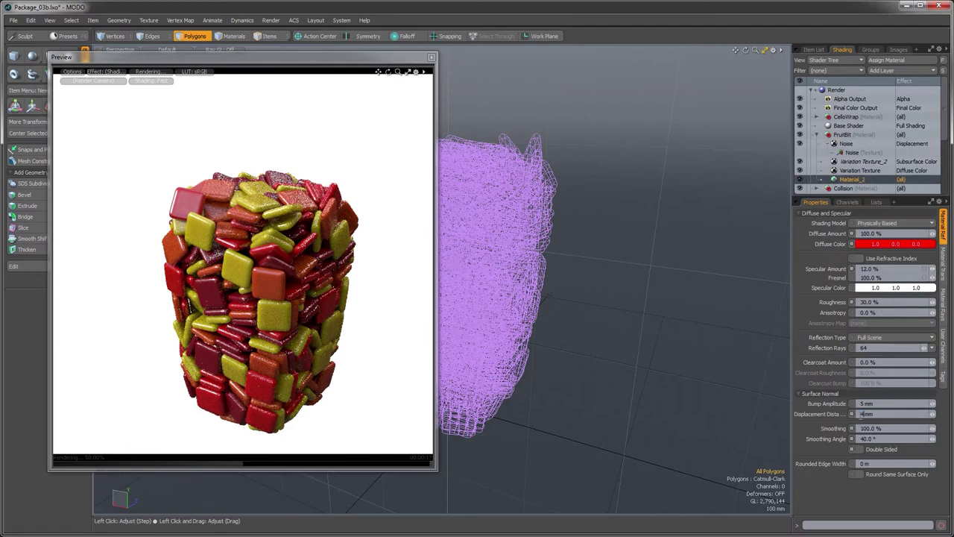
key(Return)
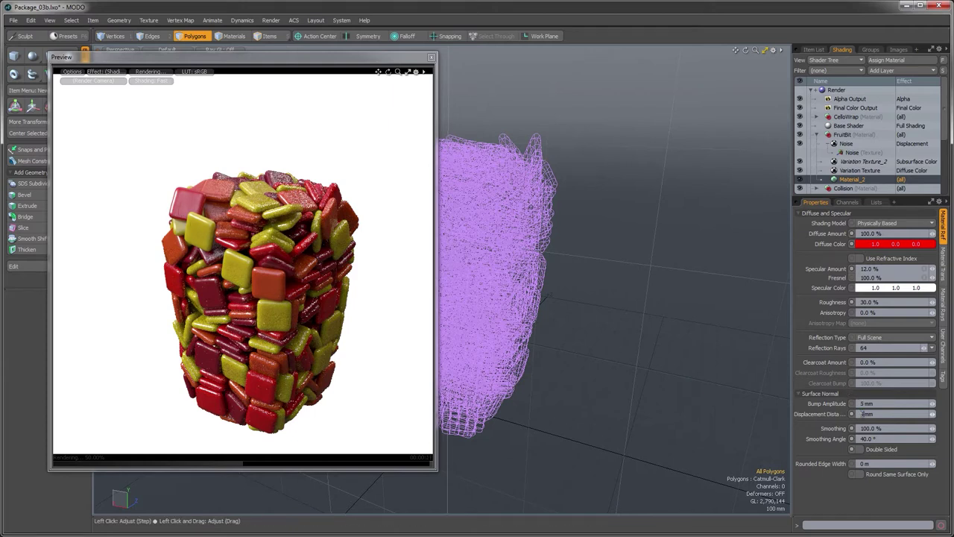
key(Return)
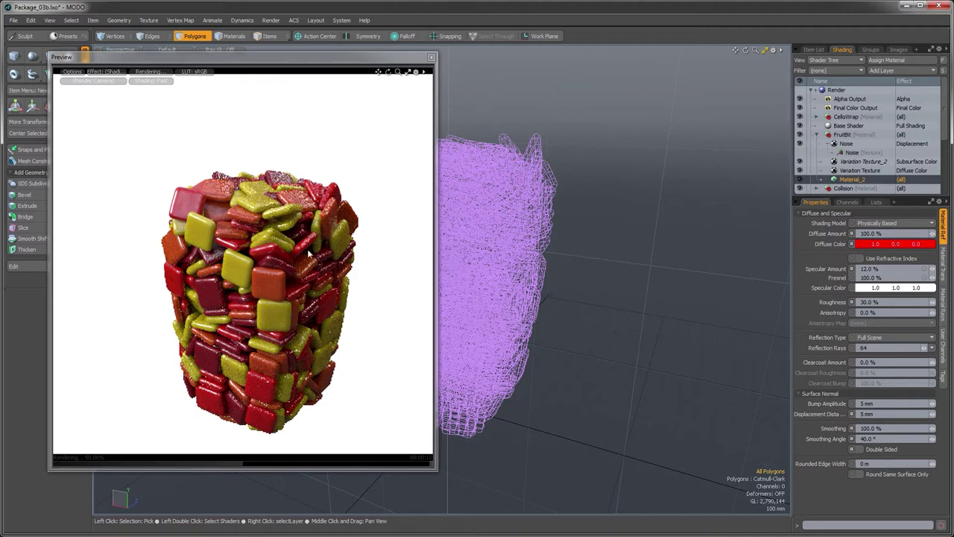
Step: Move the render preview aside to inspect the displaced candy, and close it
click(258, 65)
drag(258, 65, 333, 65)
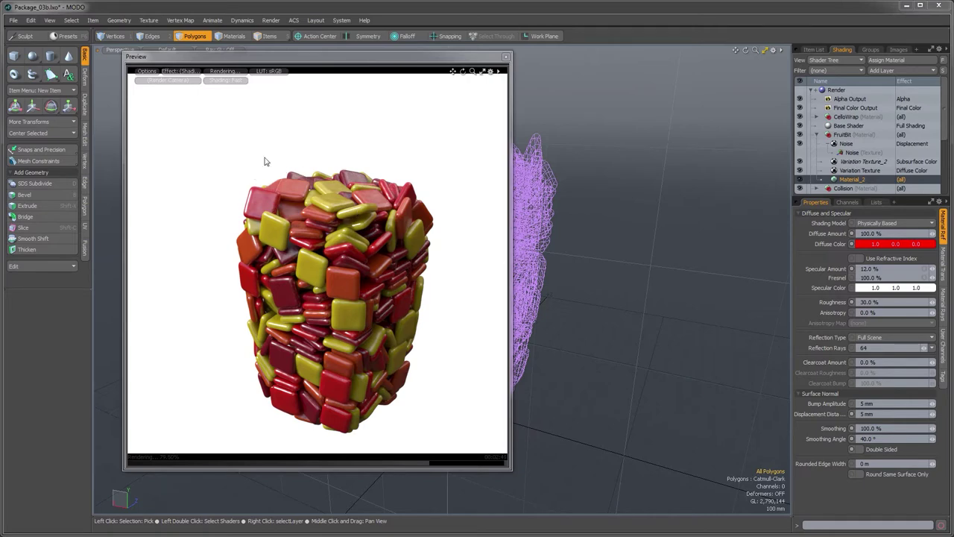
click(506, 56)
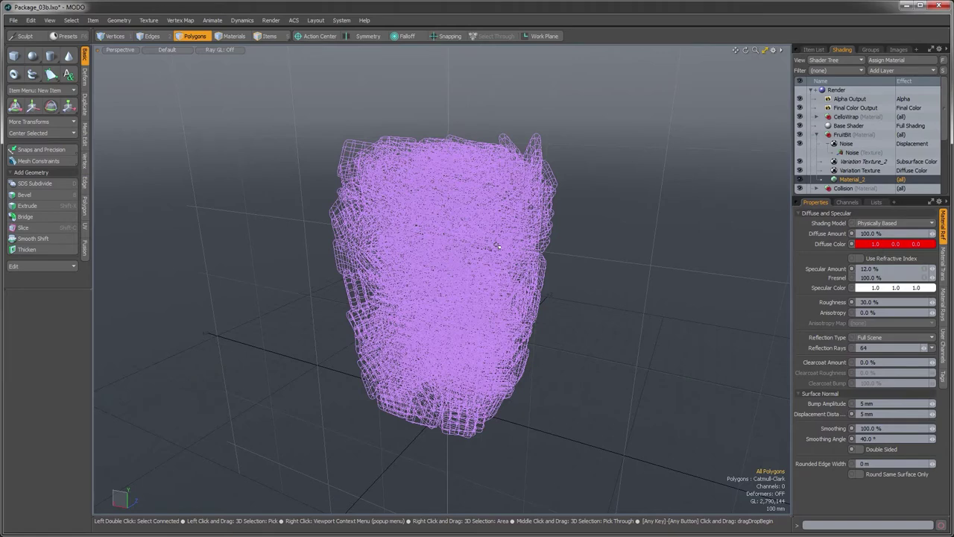
Step: Collapse all nested material groups in the Shader Tree, leaving only the Render item's top-level entries listed
alt+drag(497, 247, 505, 261)
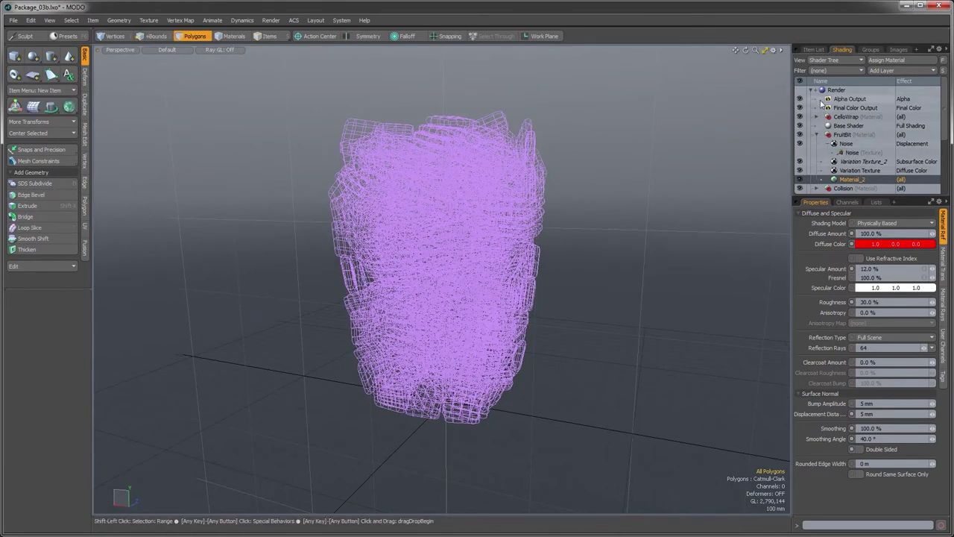
click(811, 90)
click(811, 90)
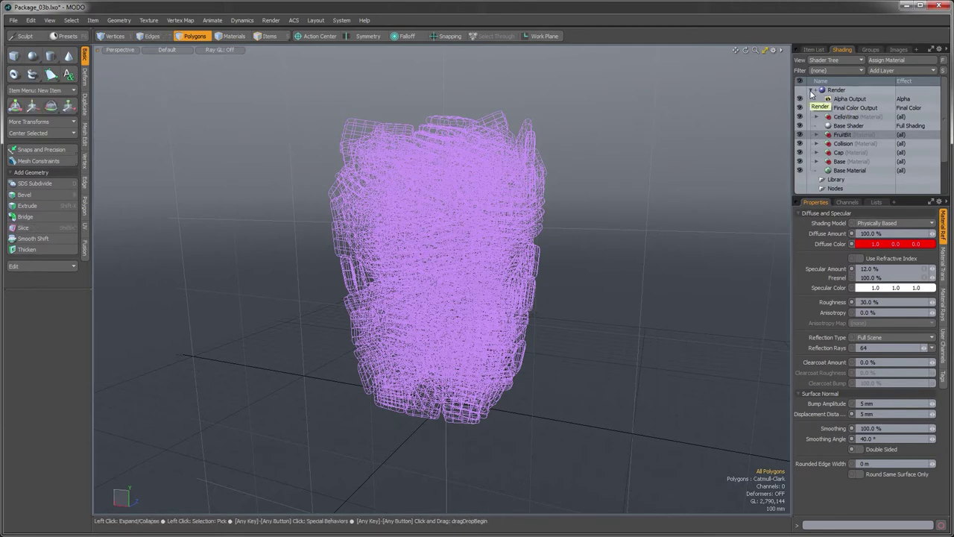
click(812, 91)
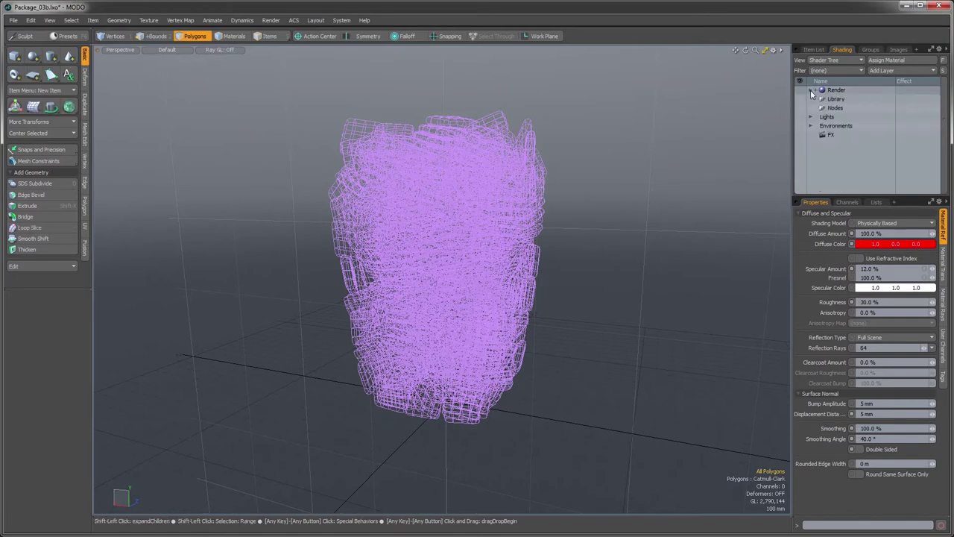
click(812, 91)
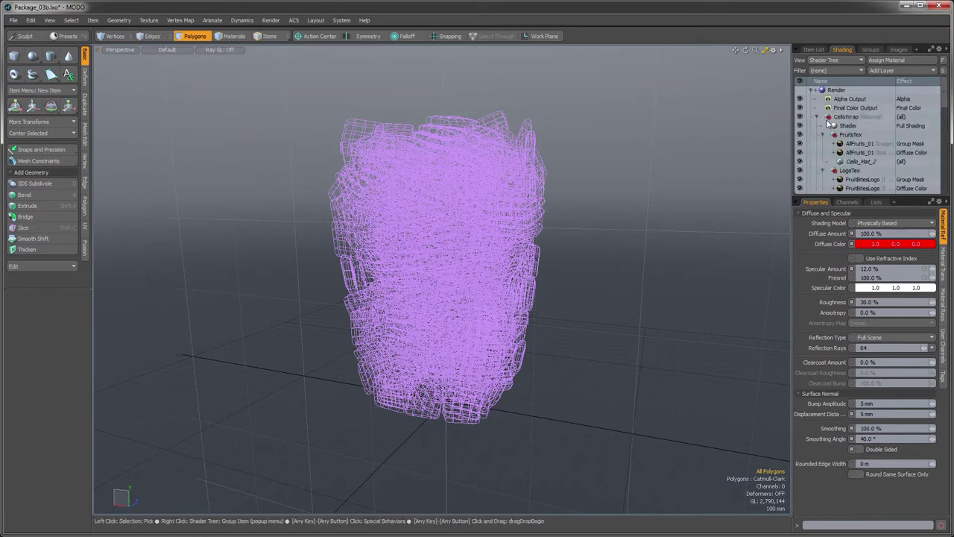
scroll(831, 123, down, 3)
scroll(827, 120, up, 5)
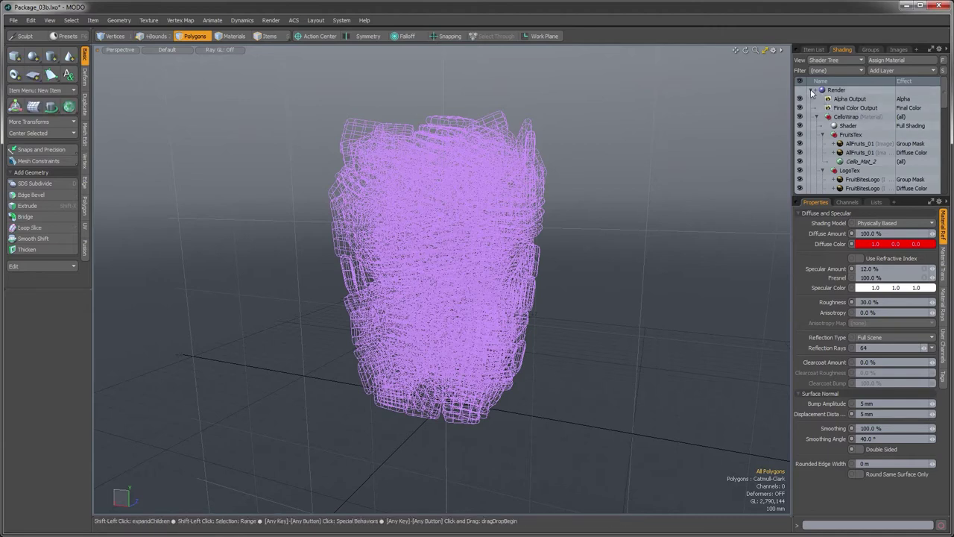
shift+click(812, 91)
click(812, 91)
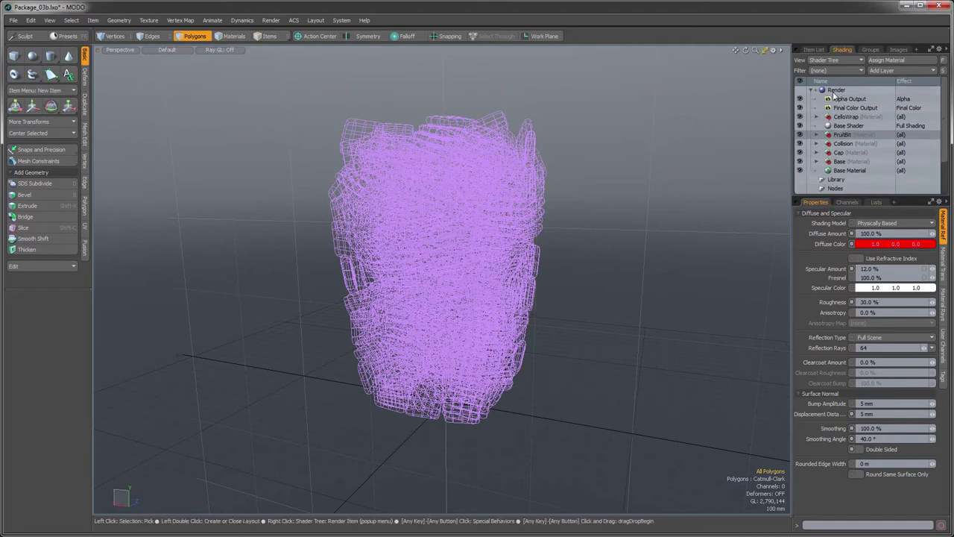
Step: Make the Packaging group visible in the item list and frame the whole package
click(816, 50)
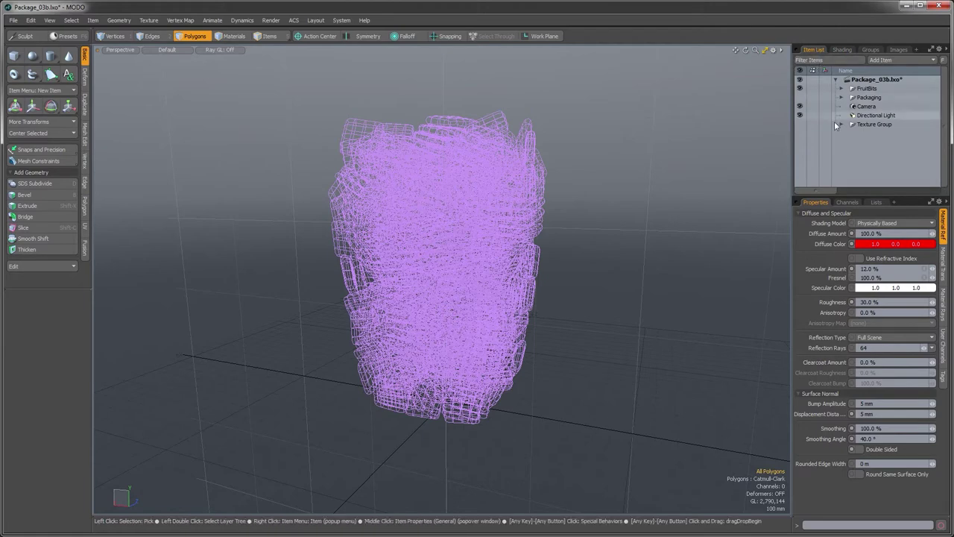
click(800, 97)
alt+drag(544, 228, 481, 313)
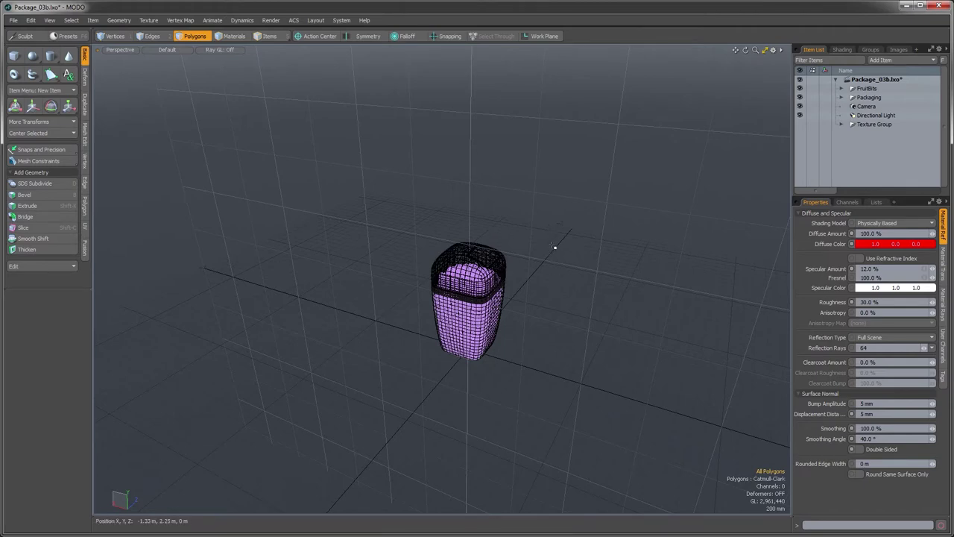
mouse_move(494, 333)
alt+mouse_down()
mouse_move(496, 361)
mouse_move(507, 353)
mouse_move(486, 352)
mouse_move(517, 321)
mouse_move(489, 346)
alt+mouse_up()
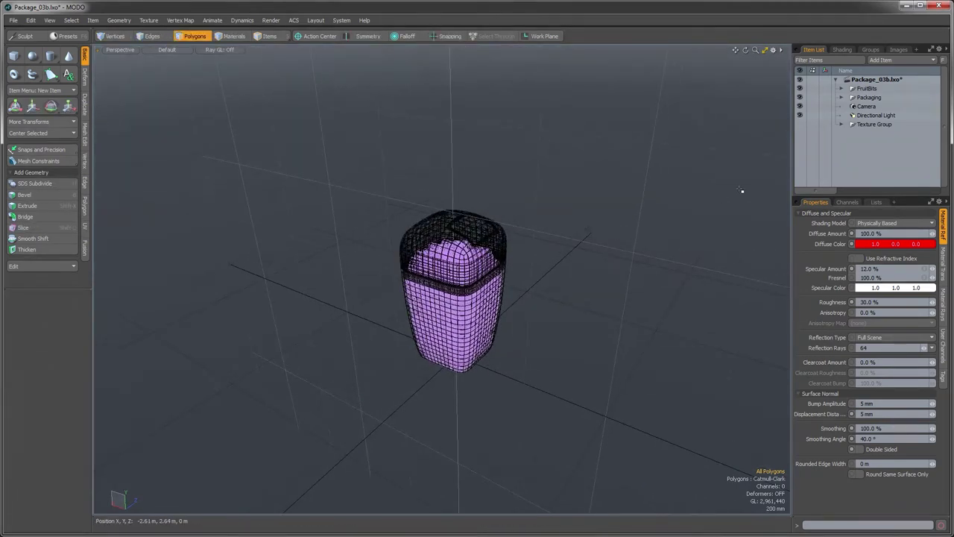
Step: Add a new mesh item and place it directly below the Packaging group in the item list
alt+drag(556, 246, 543, 236)
key(n)
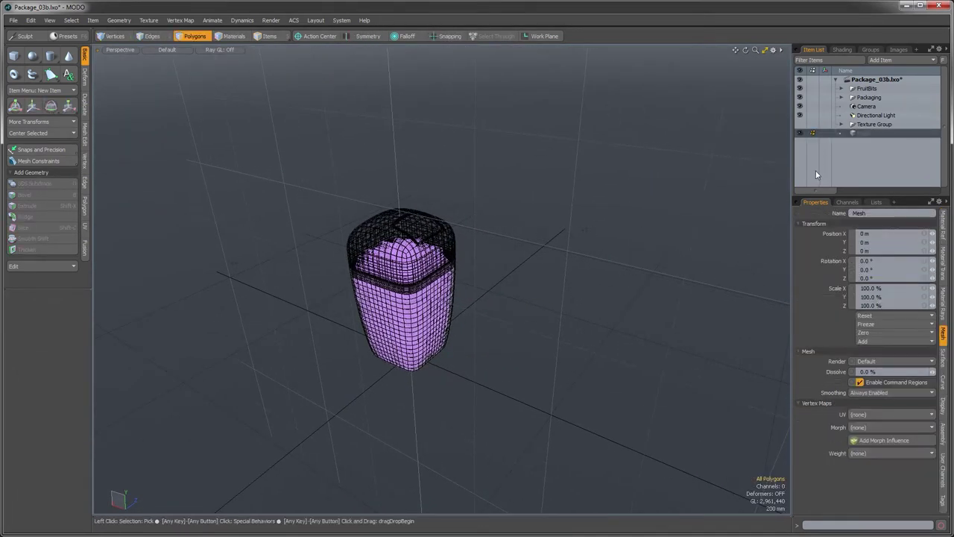
drag(859, 134, 867, 104)
Step: Draw a cube primitive around the package in the new mesh and set its size to 16 m on all three axes
alt+drag(555, 237, 539, 258)
scroll(539, 258, down, 6)
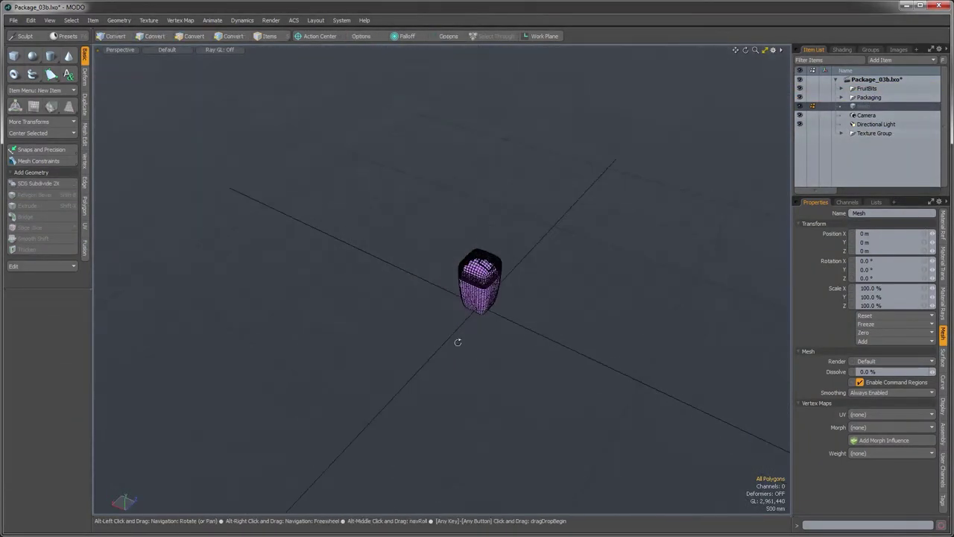
alt+shift+drag(455, 278, 431, 272)
alt+drag(430, 272, 426, 313)
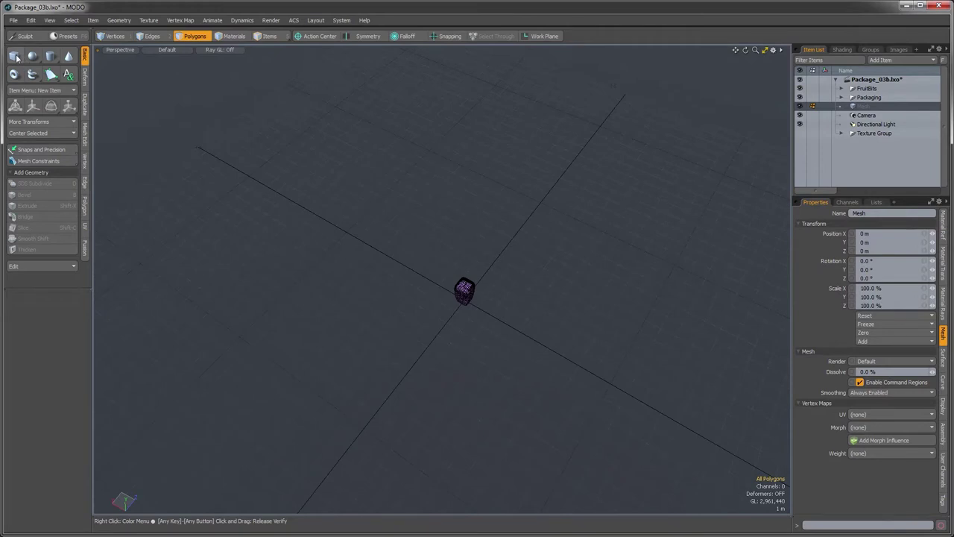
click(14, 56)
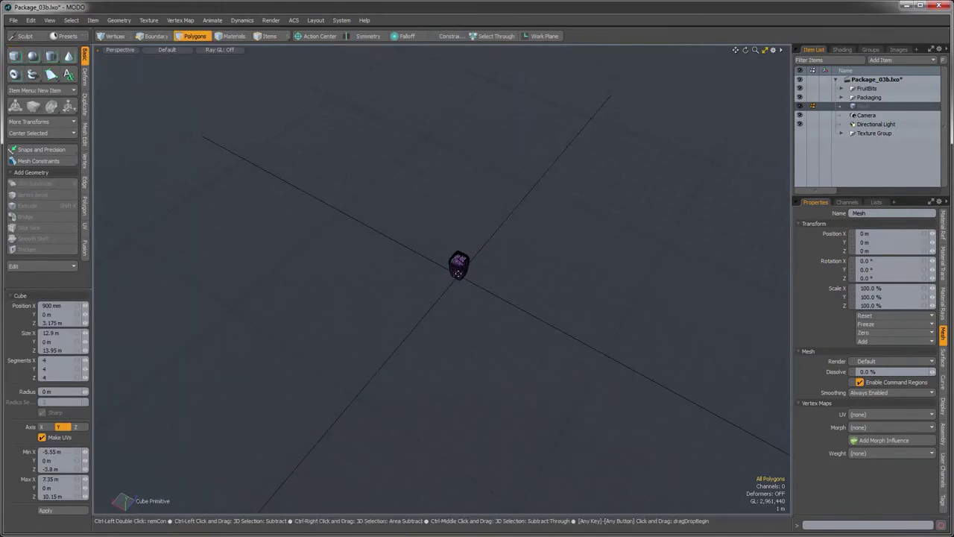
ctrl+drag(459, 274, 523, 455)
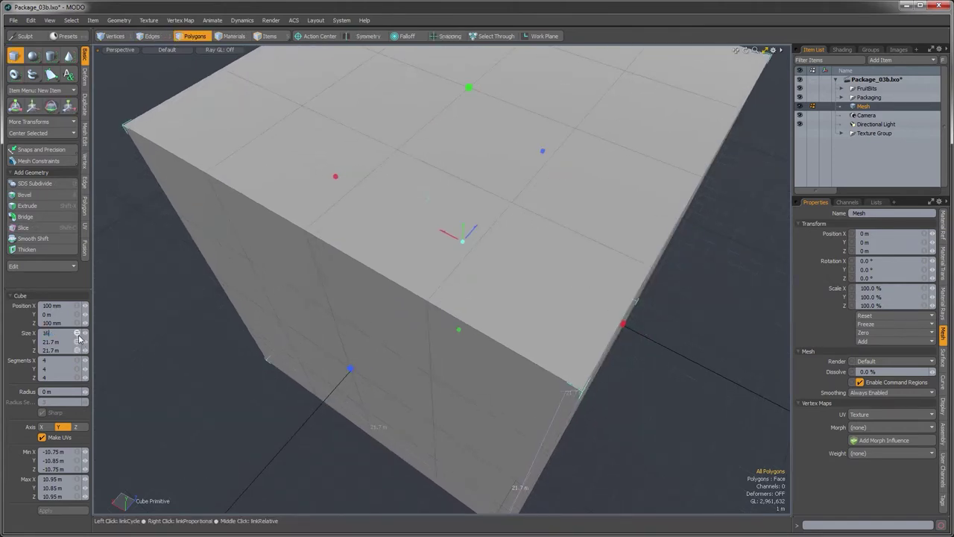
alt+drag(358, 403, 360, 338)
Step: Set the cube's position to 0 m in X, 8 m in Y and 0 m in Z, and finish the primitive
click(46, 314)
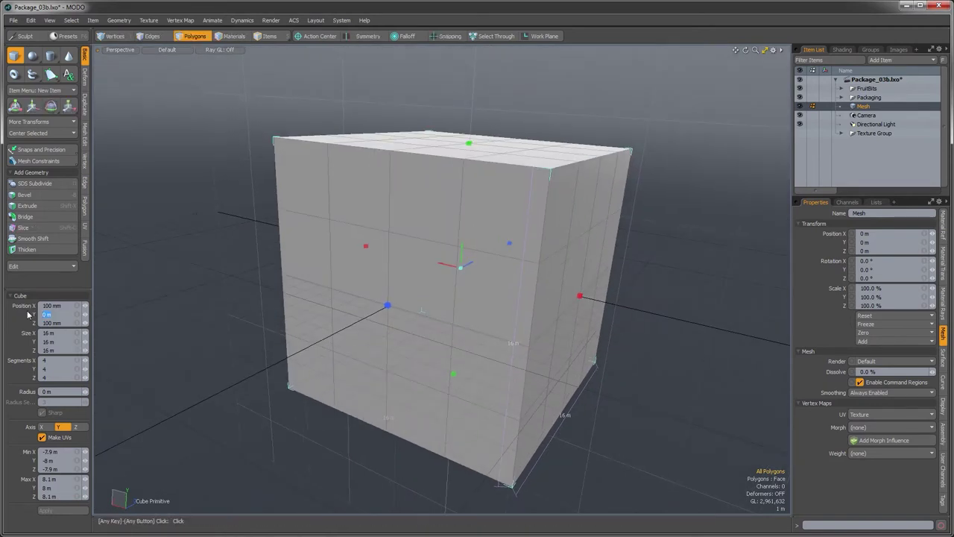
click(75, 306)
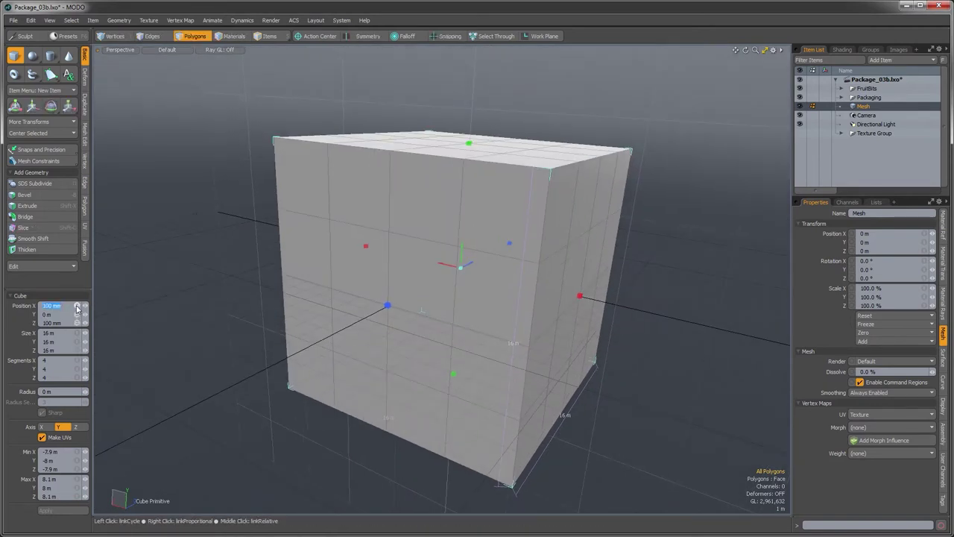
key(Return)
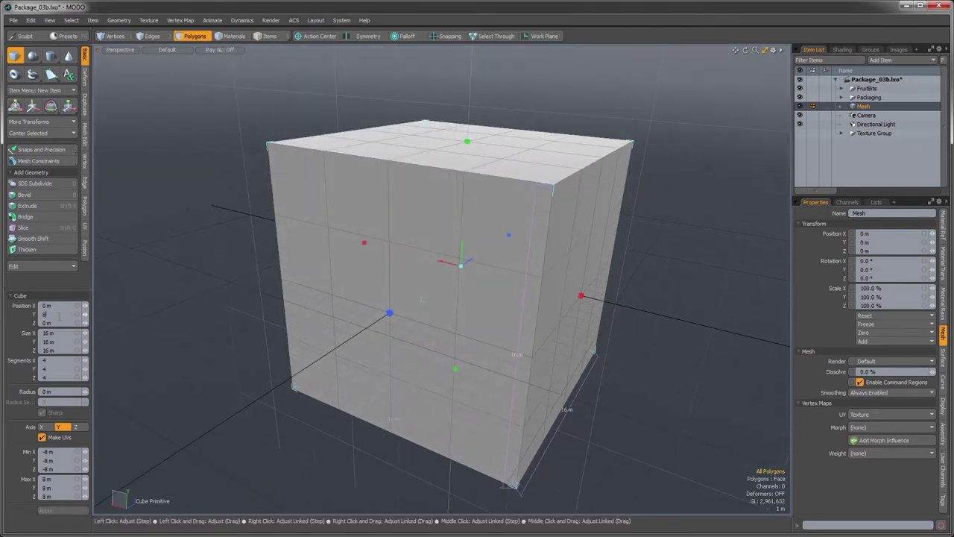
key(Return)
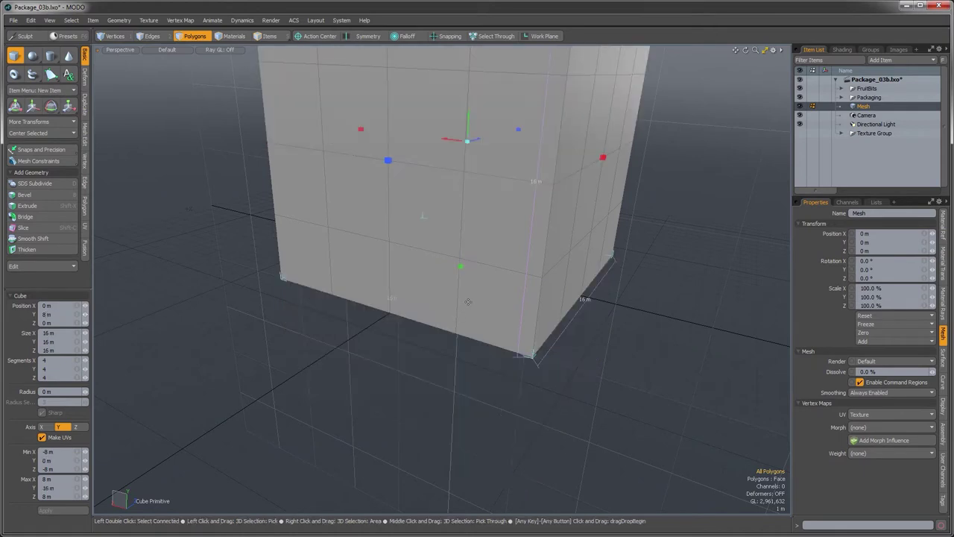
alt+shift+drag(469, 302, 427, 370)
alt+drag(406, 337, 412, 315)
key(q)
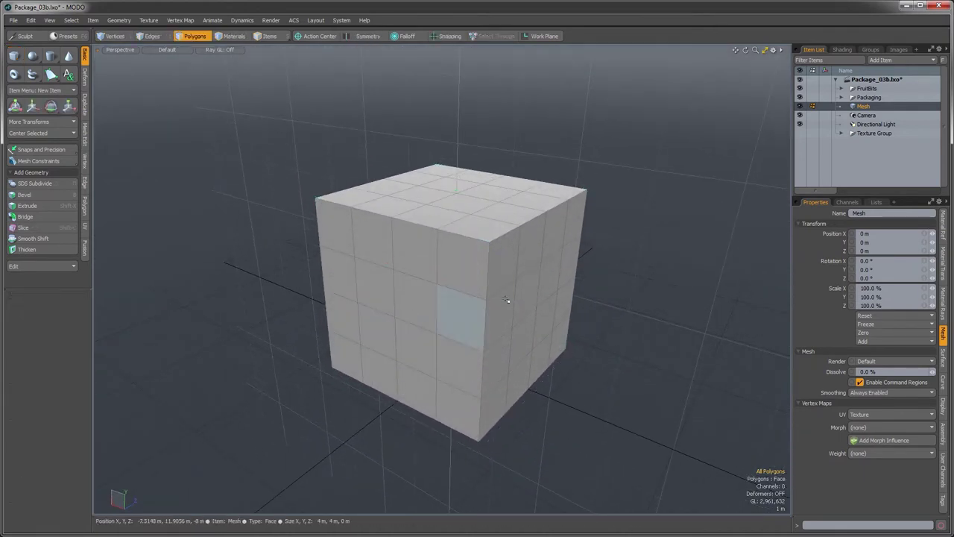
Step: Select all polygons of the cube's top face and delete them
alt+drag(519, 240, 513, 314)
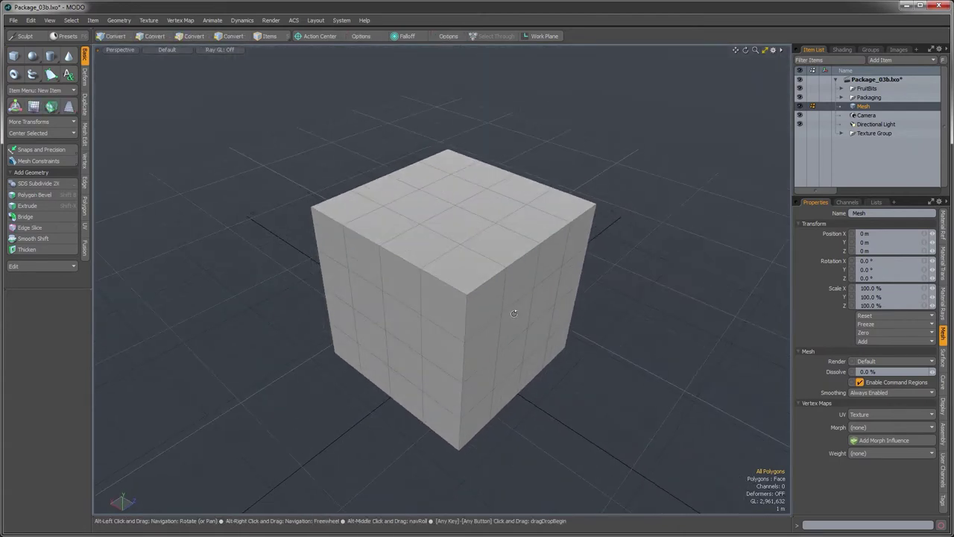
click(456, 259)
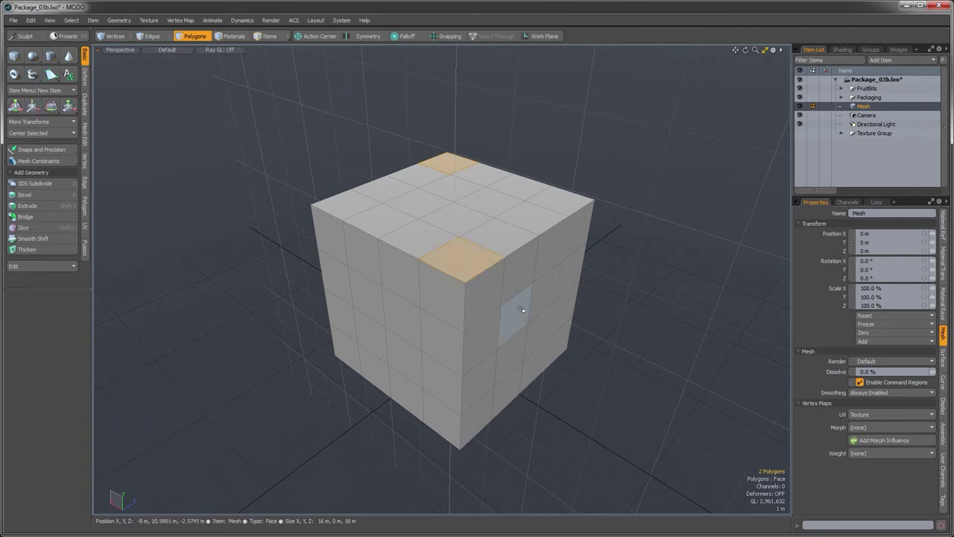
alt+drag(512, 317, 501, 306)
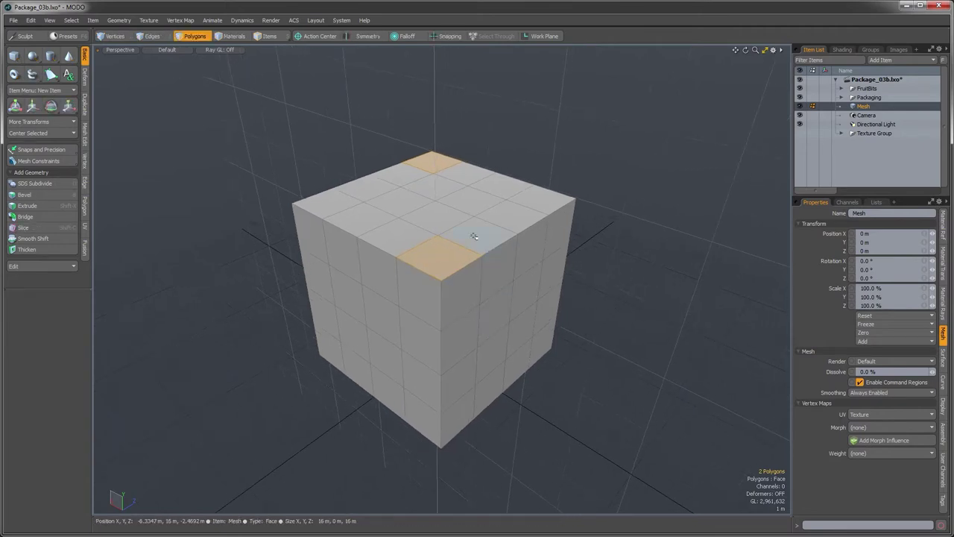
key(shift+g)
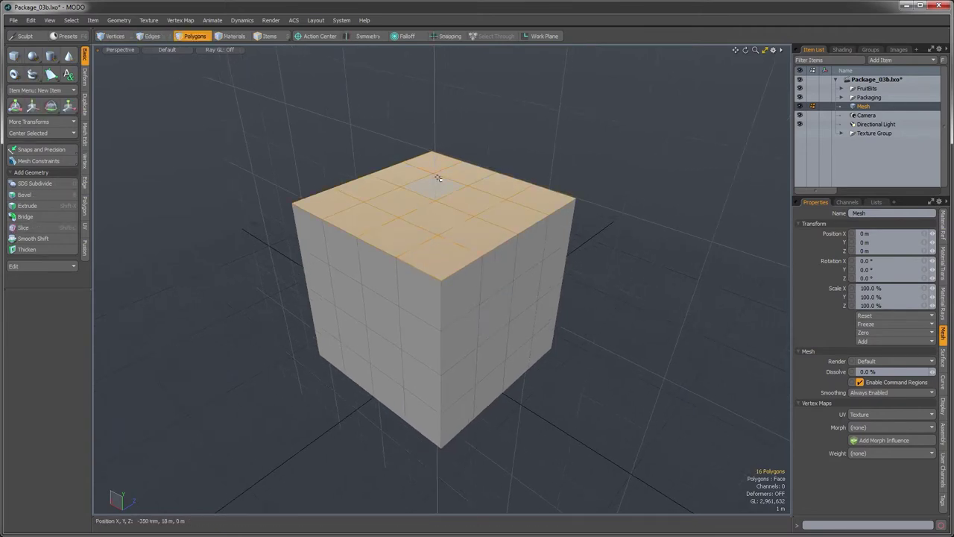
key(Delete)
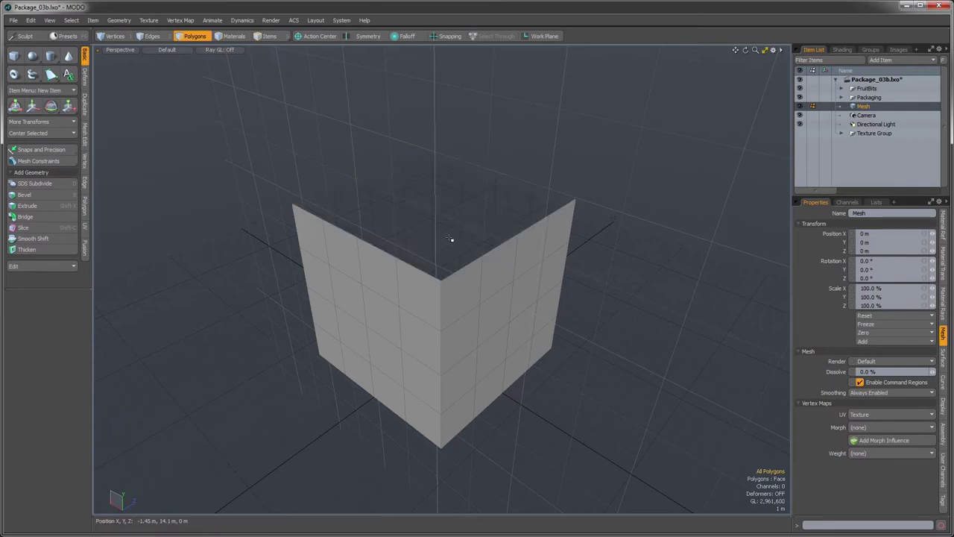
Step: Delete all polygons of the cube's two near side faces, keeping the floor and the two back walls
click(449, 273)
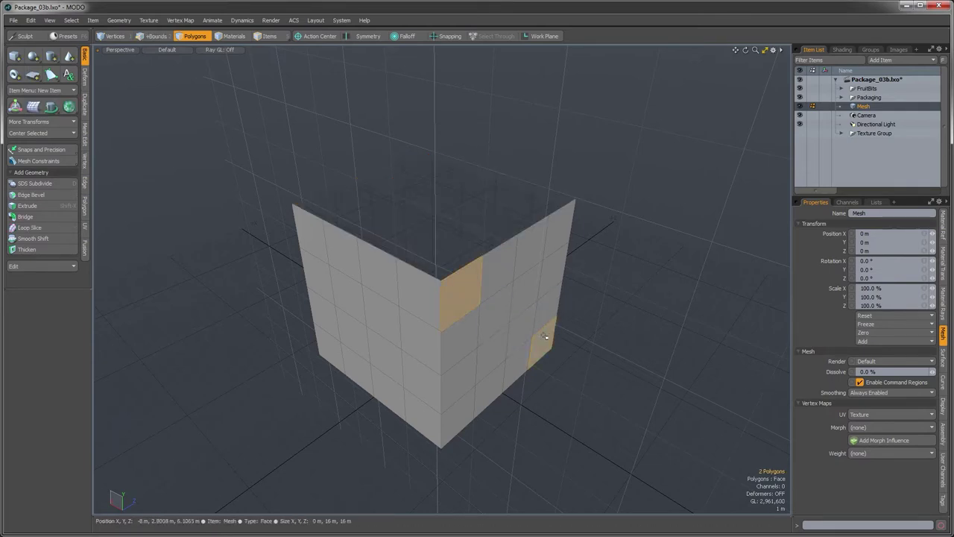
key(Up)
key(Delete)
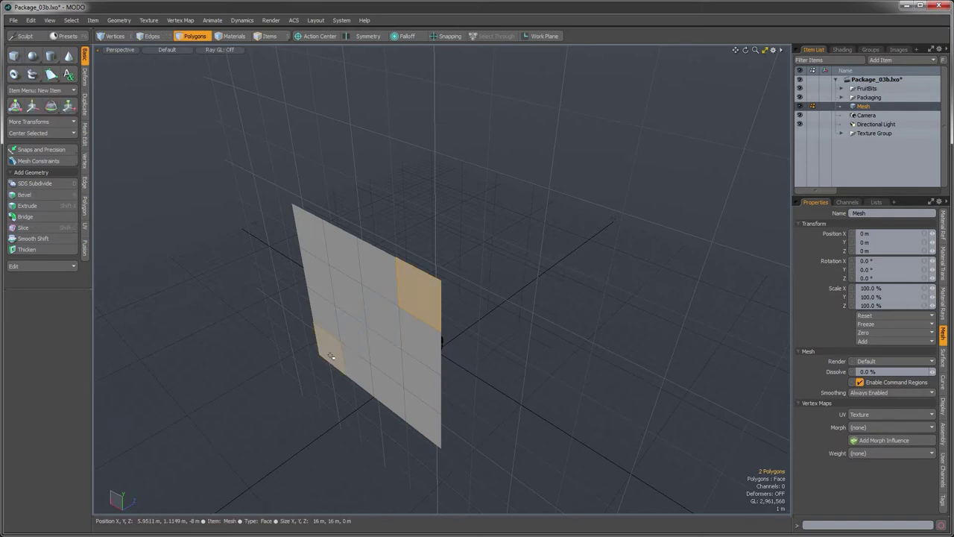
key(shift+g)
key(Delete)
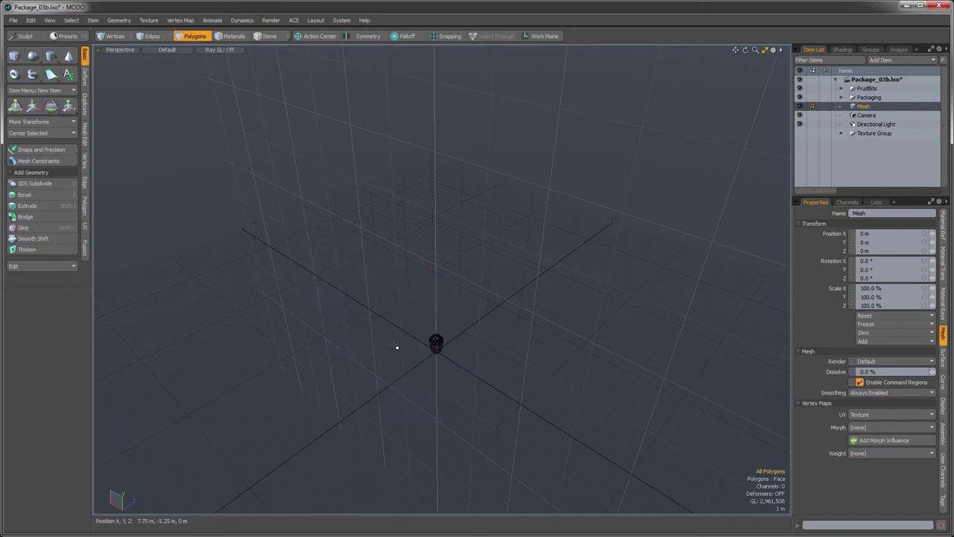
Step: Flip the remaining floor and wall polygons to face inward and convert the mesh to Catmull-Clark subdivision, rounding it into a backdrop
key(u)
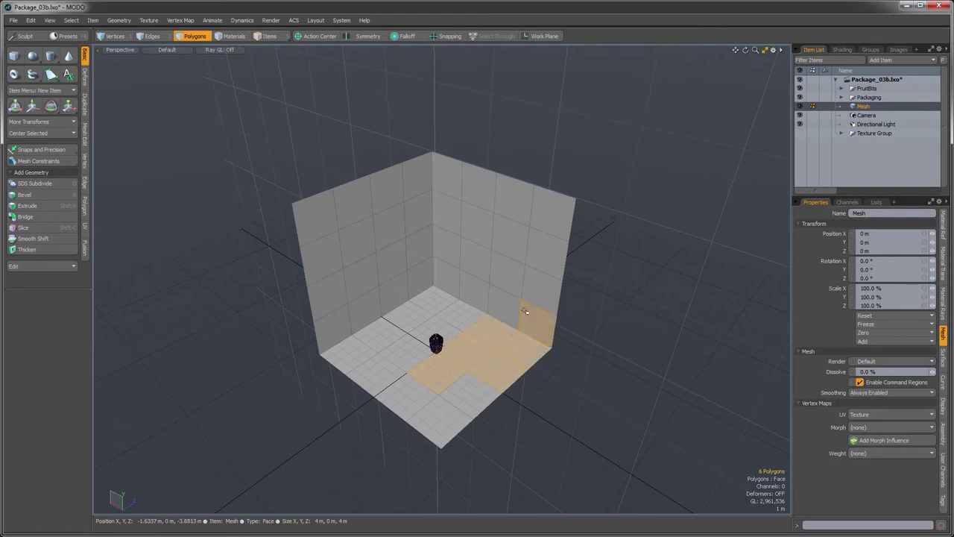
key(super)
click(537, 423)
alt+drag(496, 415, 579, 356)
alt+drag(541, 318, 471, 318)
key(Tab)
Step: Select the Directional Light and switch to the Layout workspace
click(865, 125)
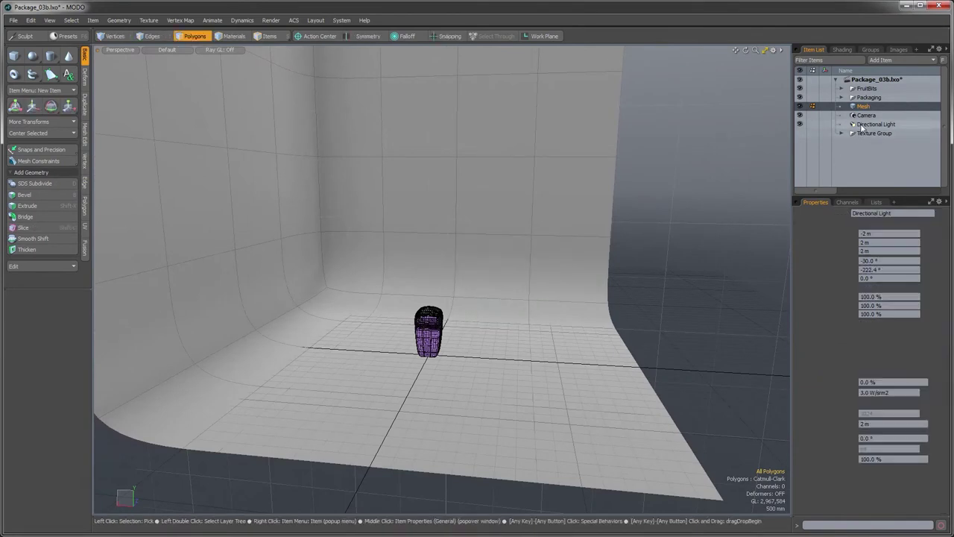
alt+drag(657, 287, 512, 277)
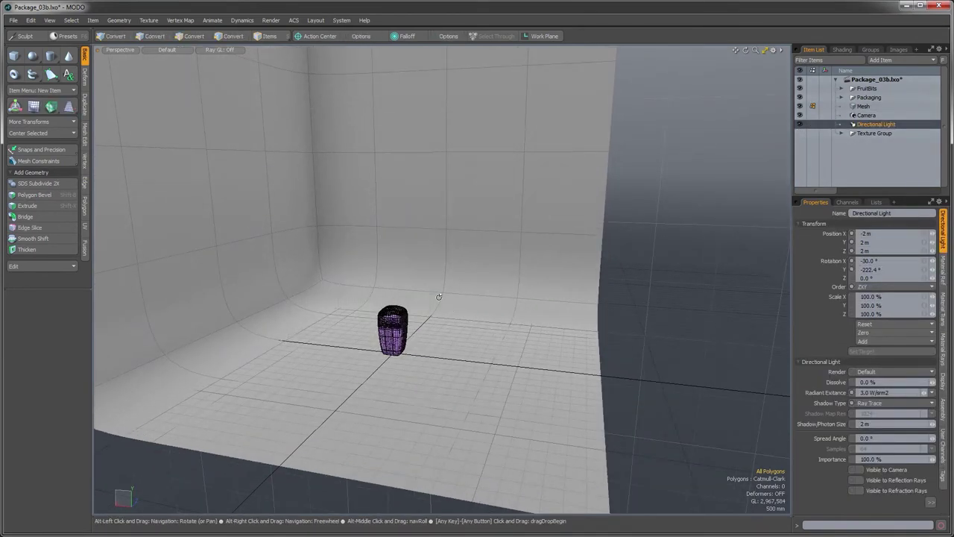
alt+drag(439, 296, 478, 355)
key(3)
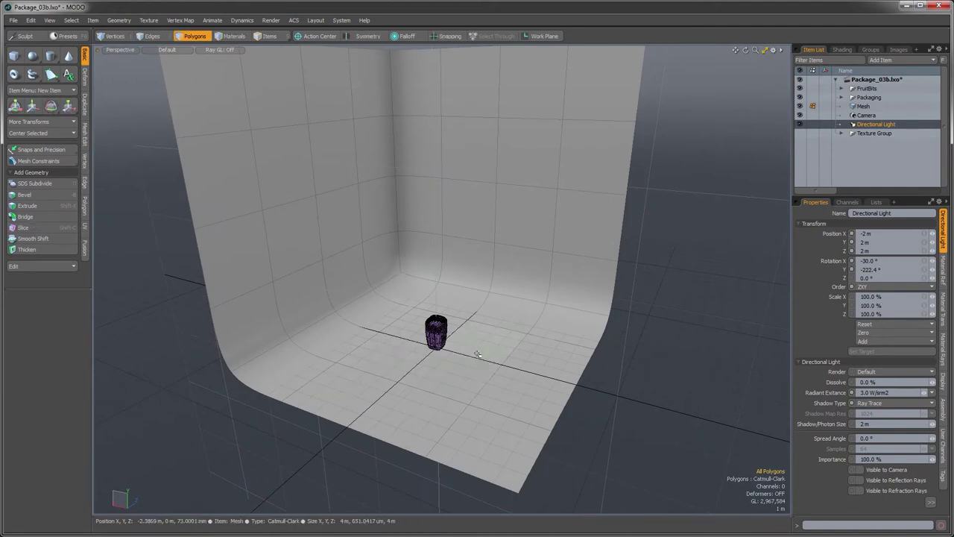
alt+drag(395, 367, 379, 360)
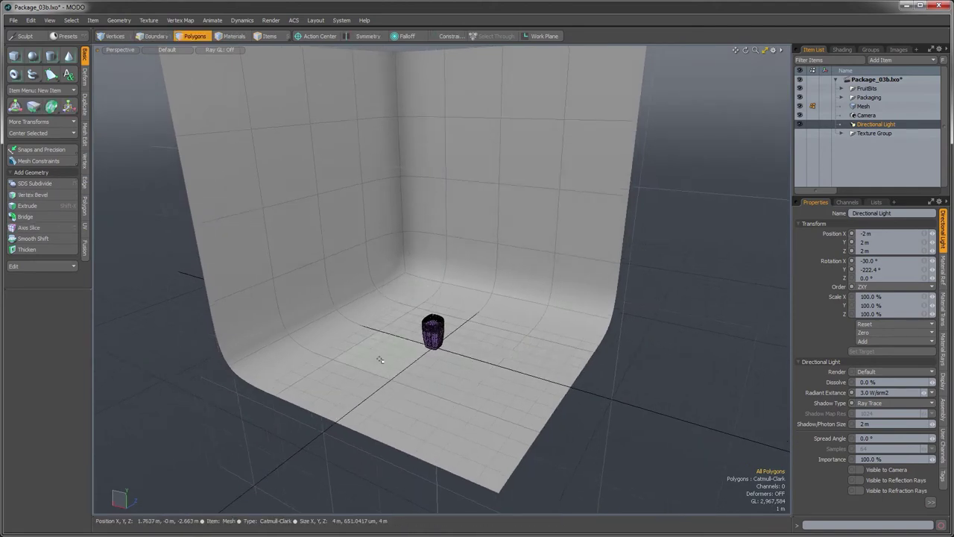
key(ctrl+Tab)
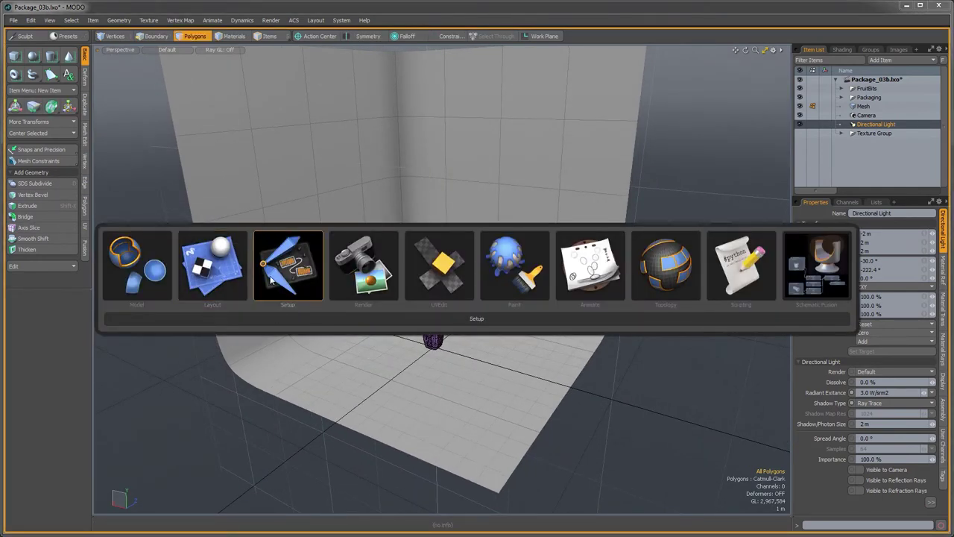
click(228, 281)
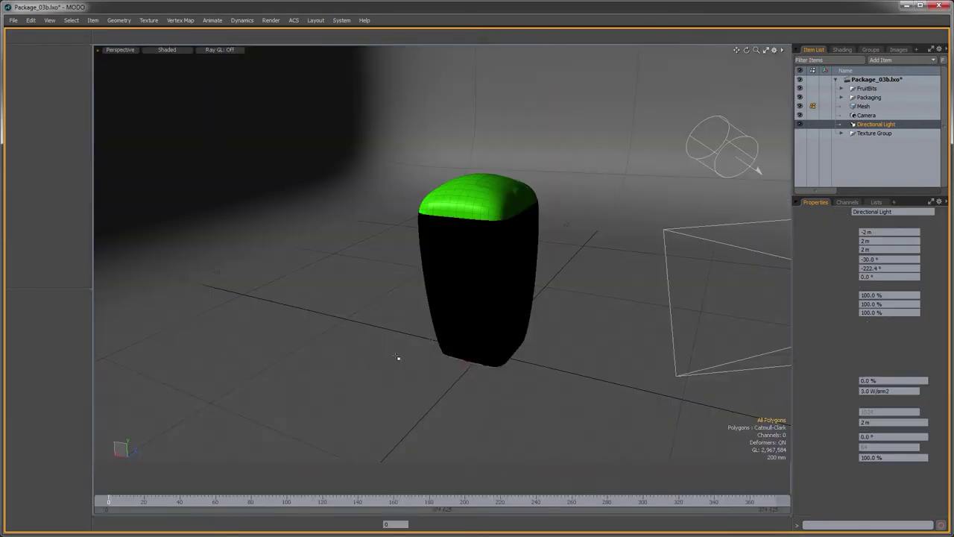
Step: Change the type of the Directional Light to Area Light
ctrl+alt+drag(364, 364, 456, 326)
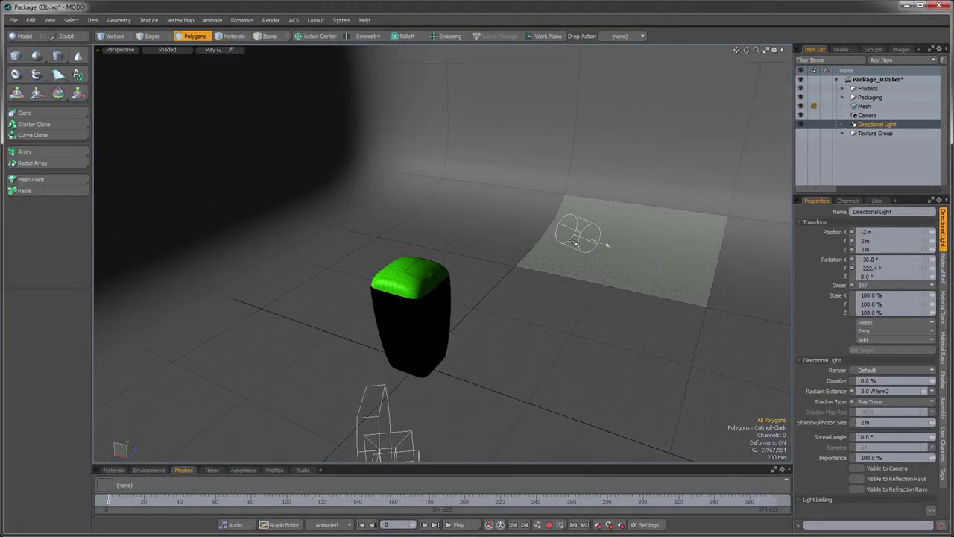
key(5)
alt+drag(407, 271, 568, 280)
scroll(539, 280, down, 2)
mouse_move(456, 302)
alt+mouse_down()
mouse_move(484, 283)
mouse_move(459, 320)
alt+mouse_up()
scroll(484, 283, down, 1)
scroll(468, 312, down, 1)
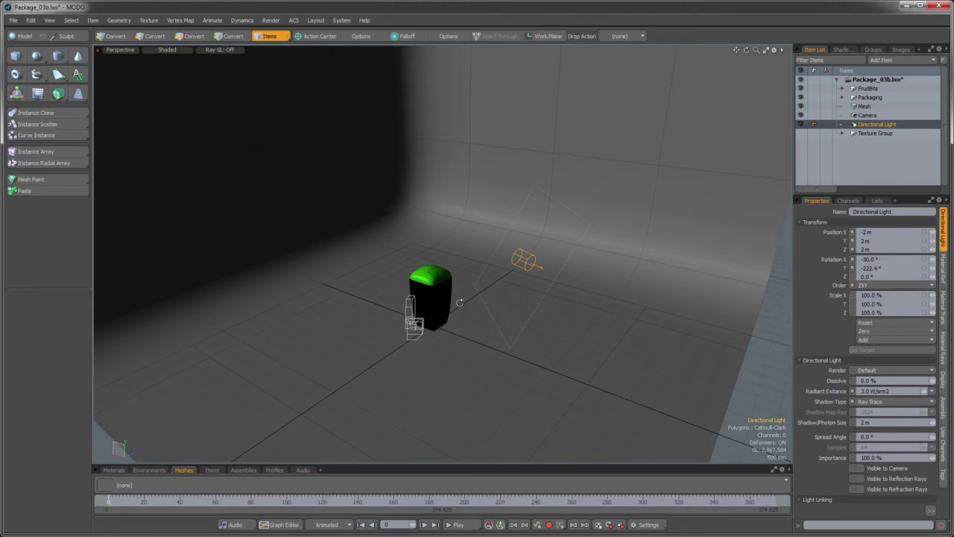
right_click(873, 125)
mouse_move(865, 161)
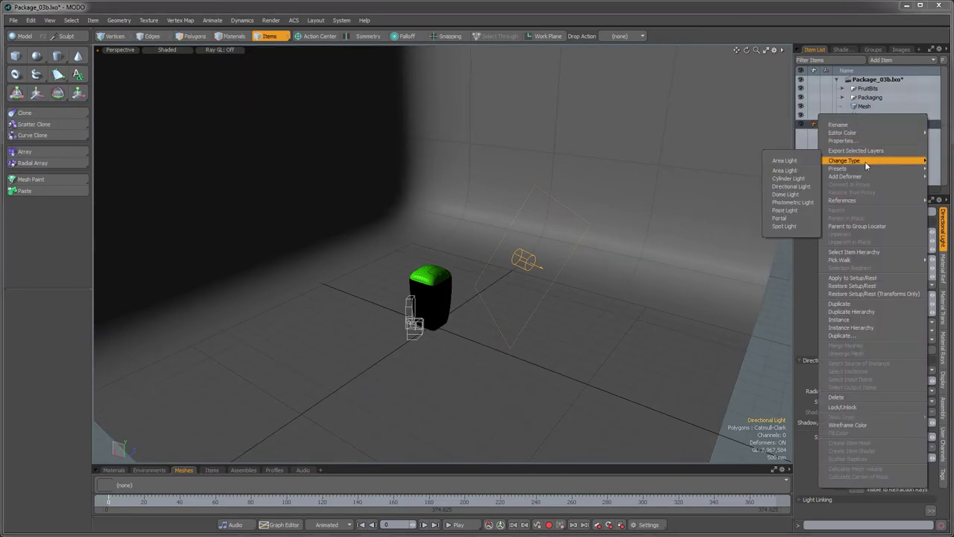
click(790, 174)
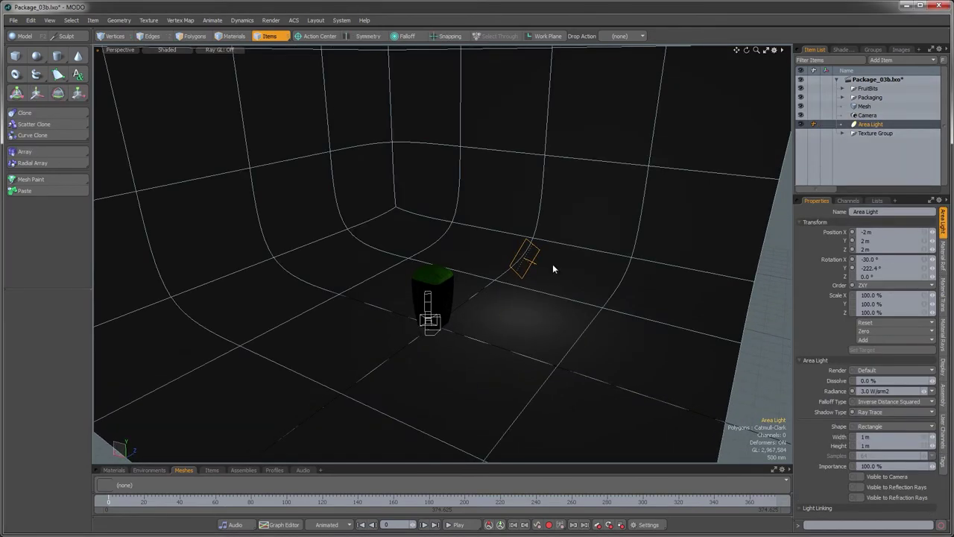
Step: Move the area light about 2.5 m along X and -5.94 m along Z to the other side of the package
key(y)
drag(504, 258, 324, 286)
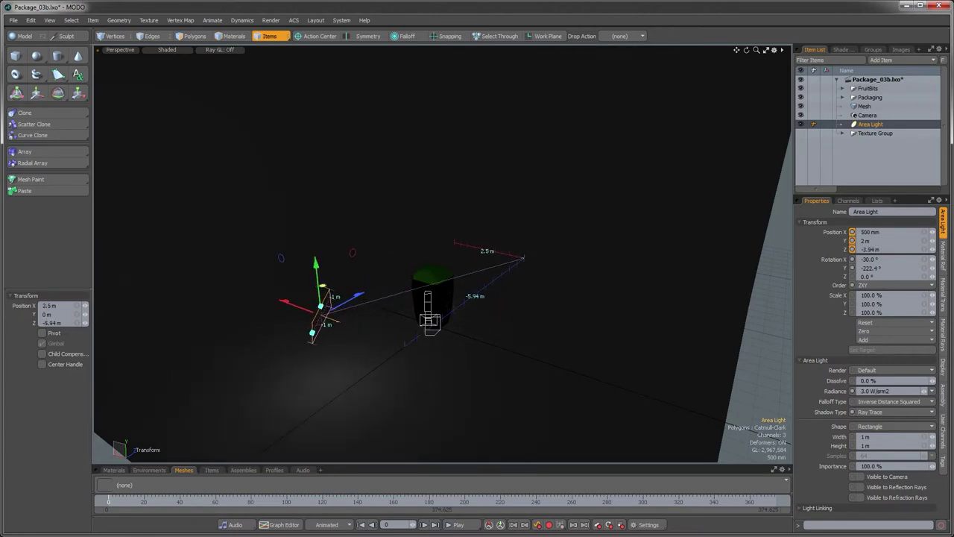
key(space)
alt+drag(386, 319, 351, 320)
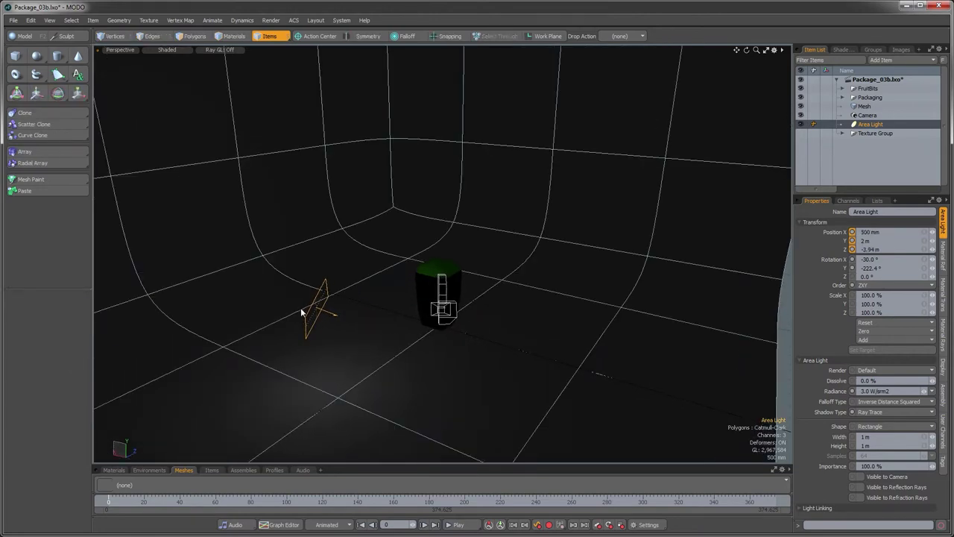
Step: Rotate the area light toward the package, to about -17° in X and -202.4° in Y
key(e)
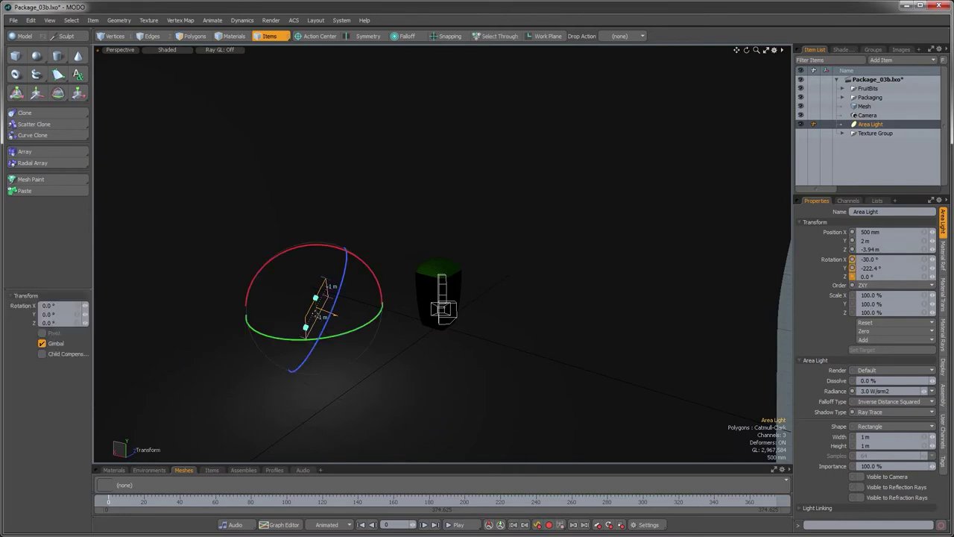
drag(307, 338, 339, 335)
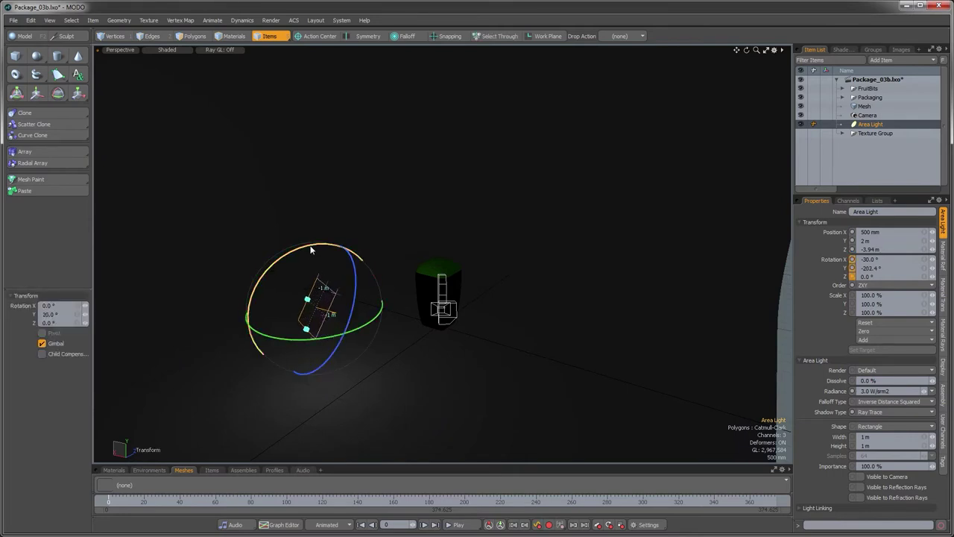
drag(312, 251, 323, 243)
key(space)
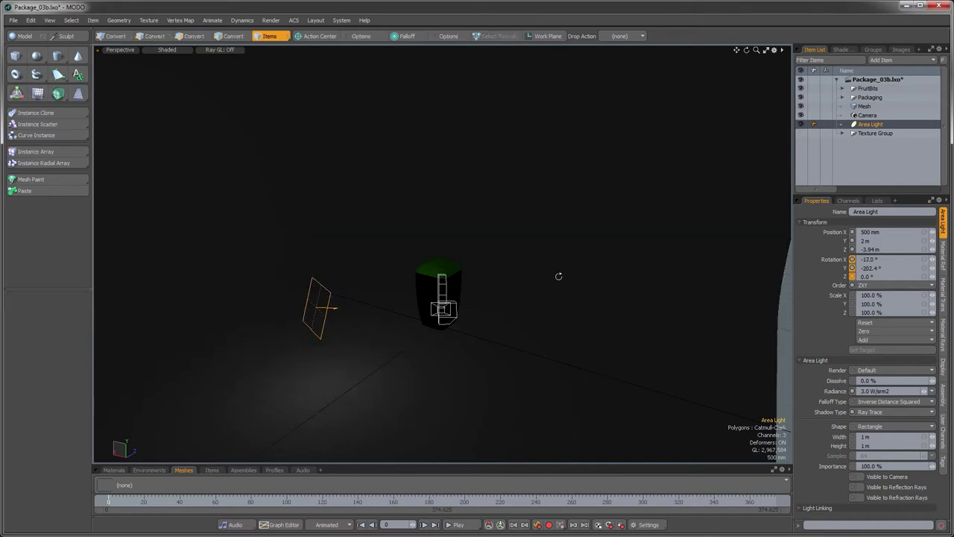
Step: Rename the area light as Key Light
scroll(501, 276, down, 3)
alt+drag(501, 277, 455, 320)
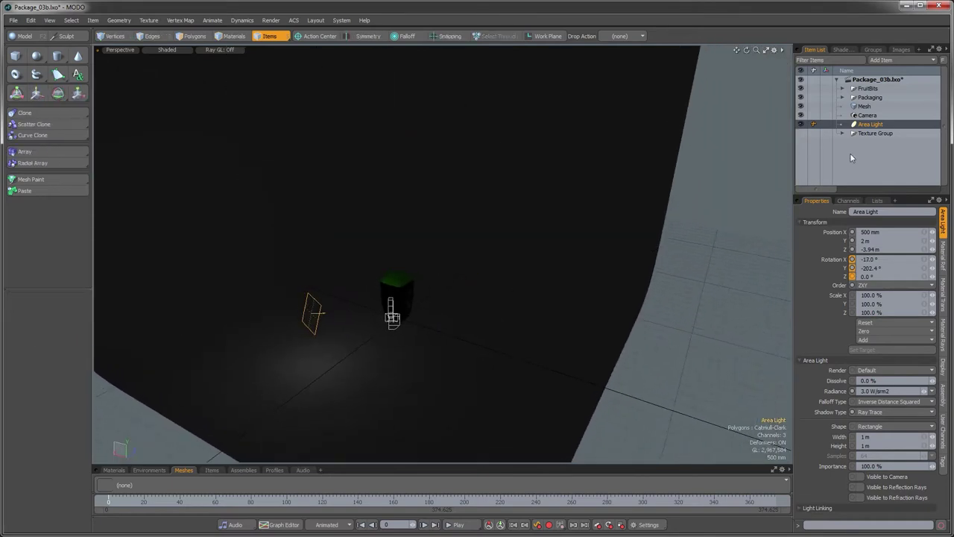
double_click(871, 125)
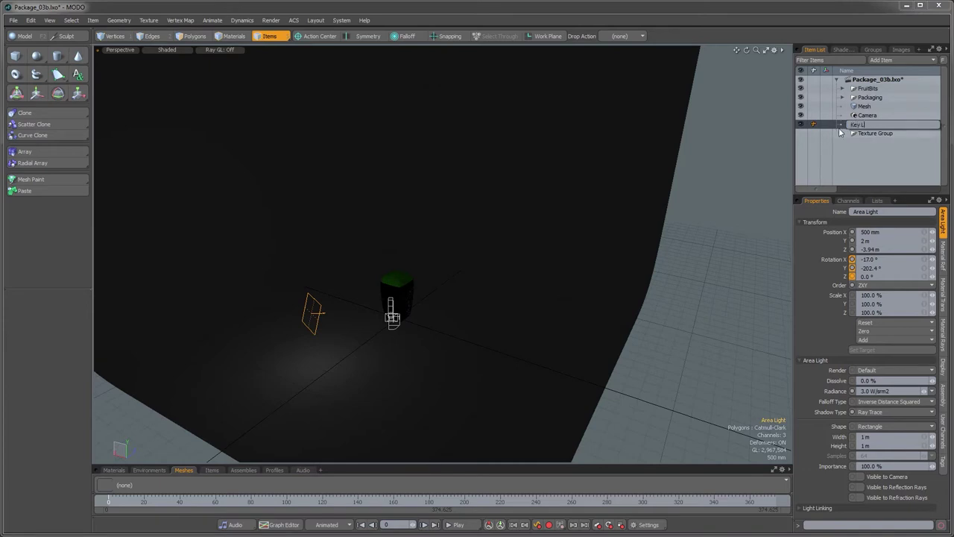
text(Key Light)
key(Return)
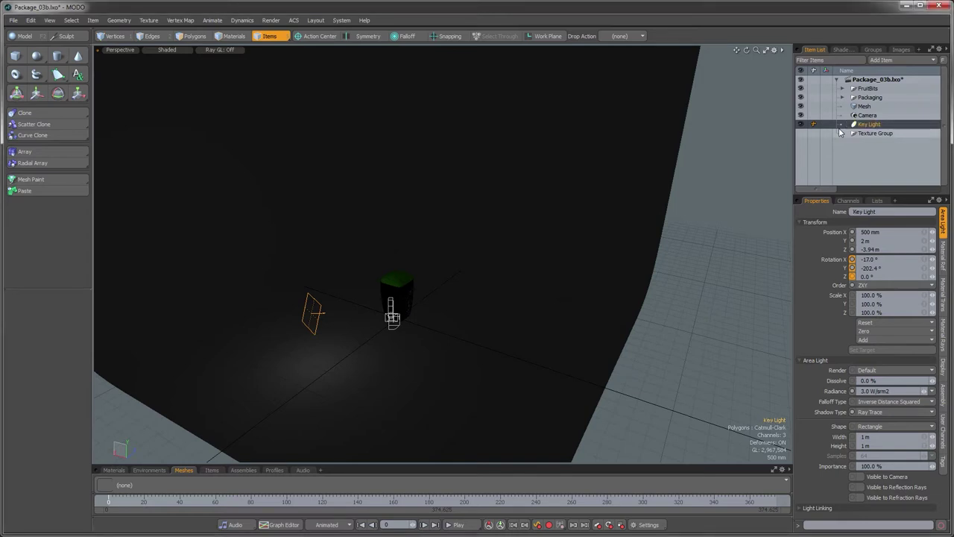
Step: Enlarge the Key Light to about 3.42 m wide and 2.82 m high
alt+shift+drag(494, 233, 469, 268)
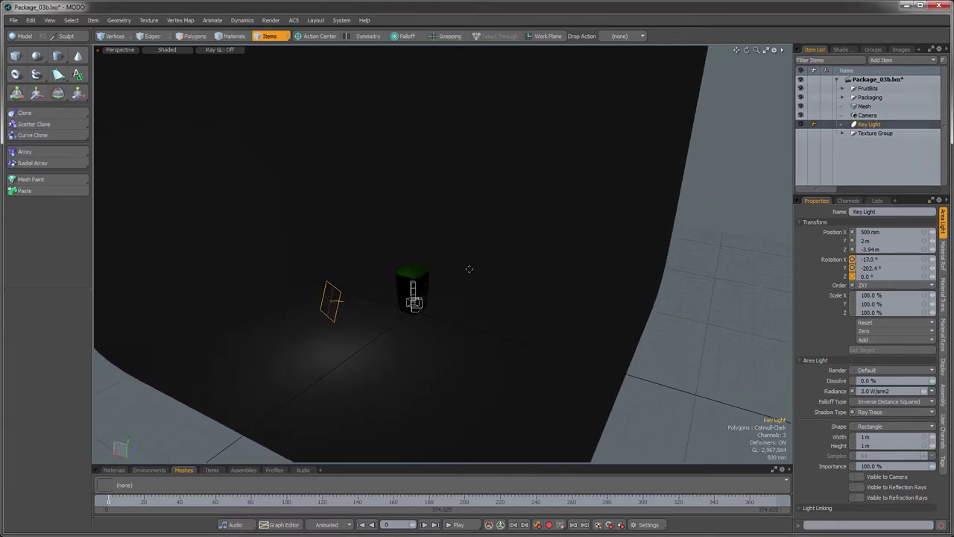
click(339, 300)
scroll(367, 320, up, 8)
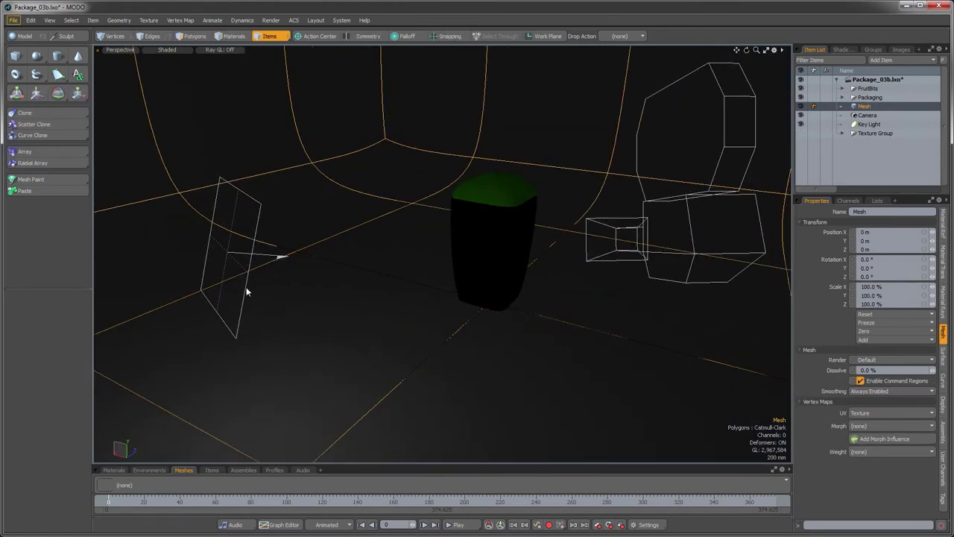
click(247, 291)
key(y)
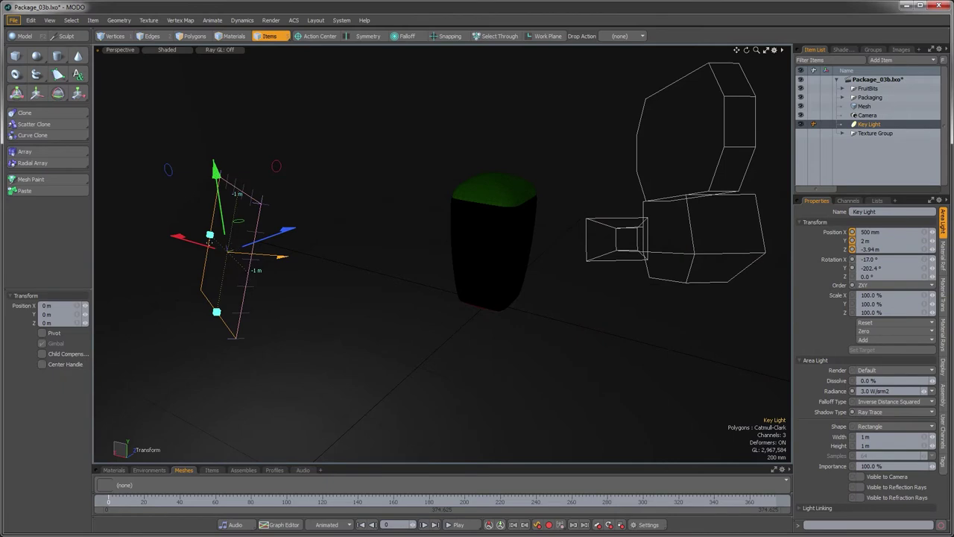
drag(211, 237, 178, 203)
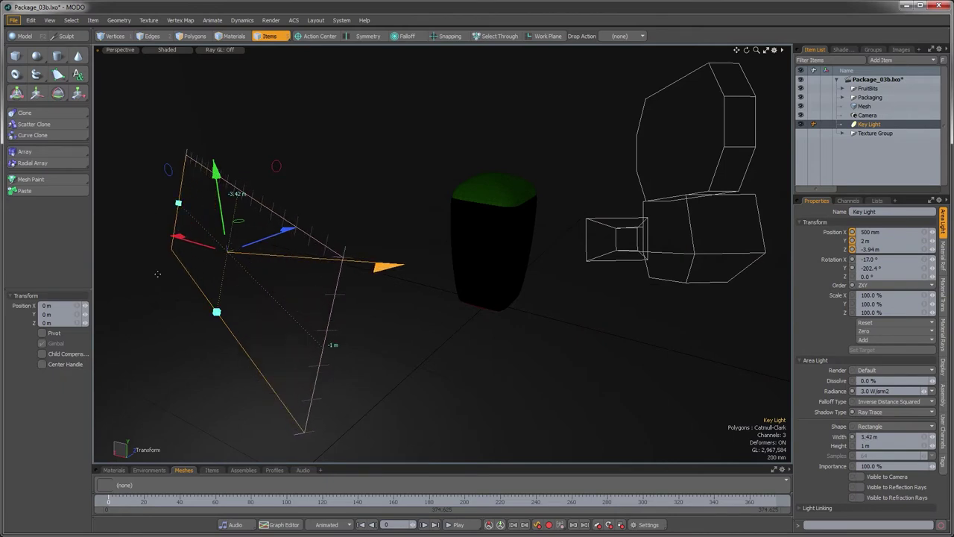
drag(217, 312, 198, 414)
scroll(290, 343, down, 5)
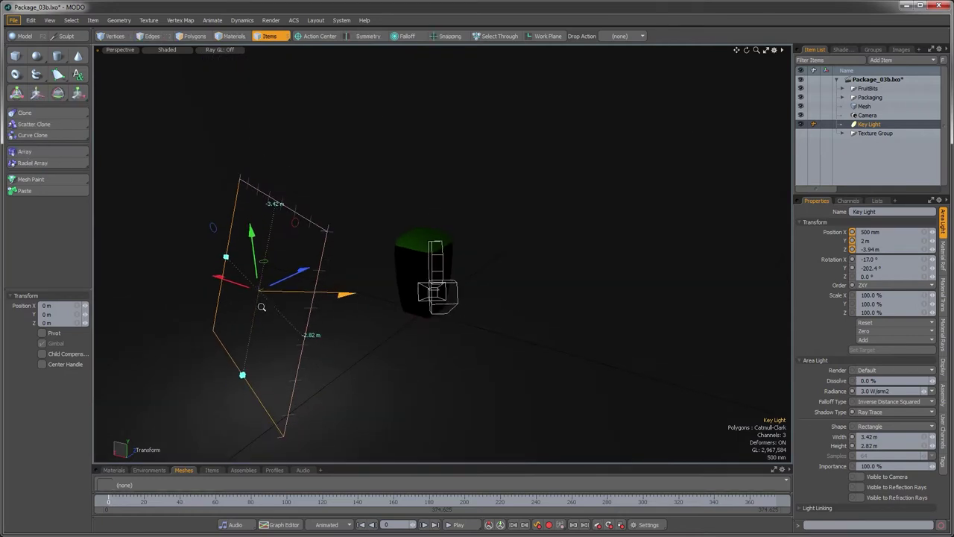
alt+drag(317, 286, 286, 272)
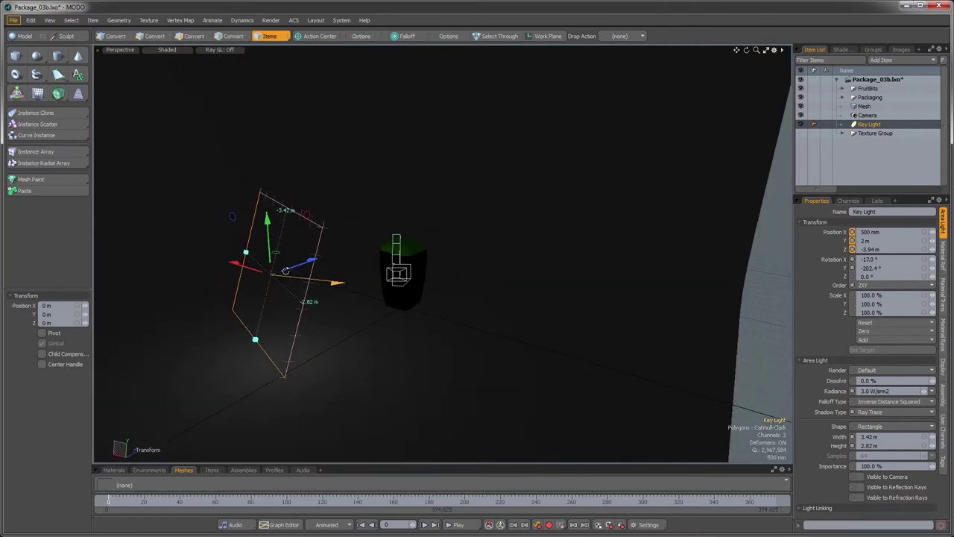
key(q)
Step: Duplicate the Key Light and rotate the copy about the world origin to the other side of the package, to about -82.9° in Y
ctrl+alt+drag(383, 298, 359, 286)
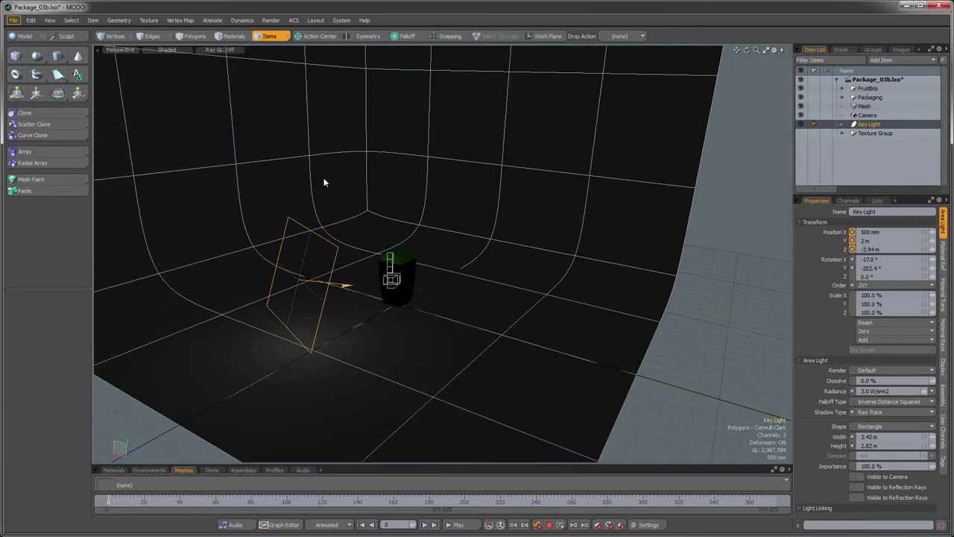
click(314, 36)
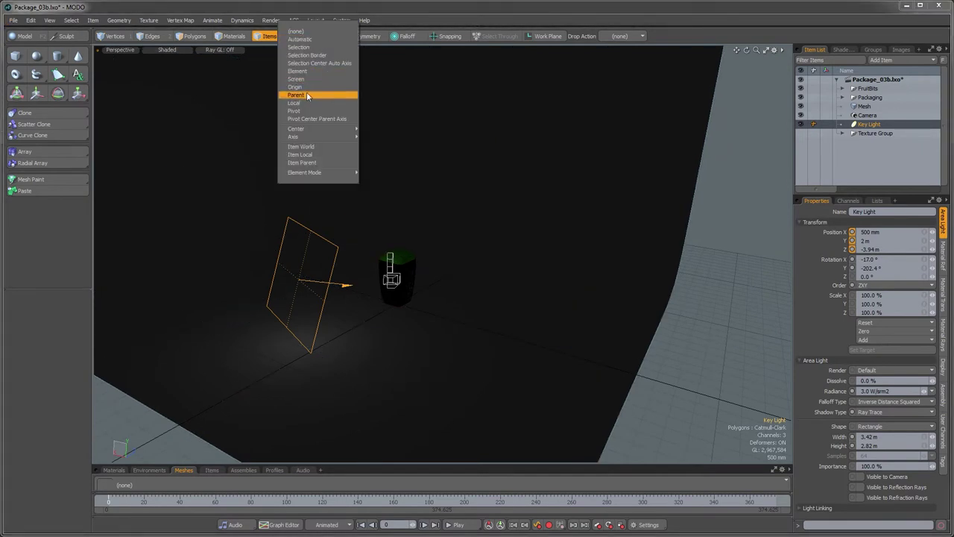
click(299, 87)
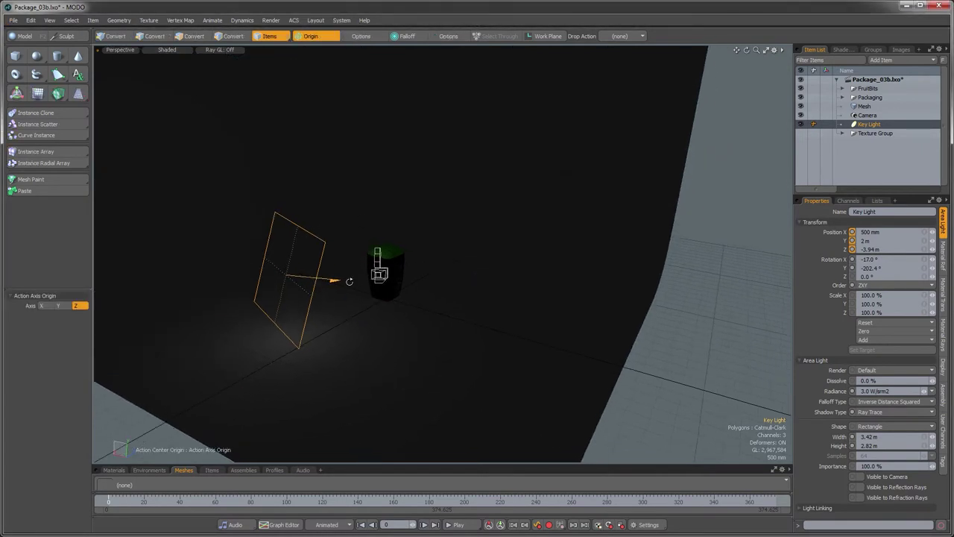
key(ctrl+d)
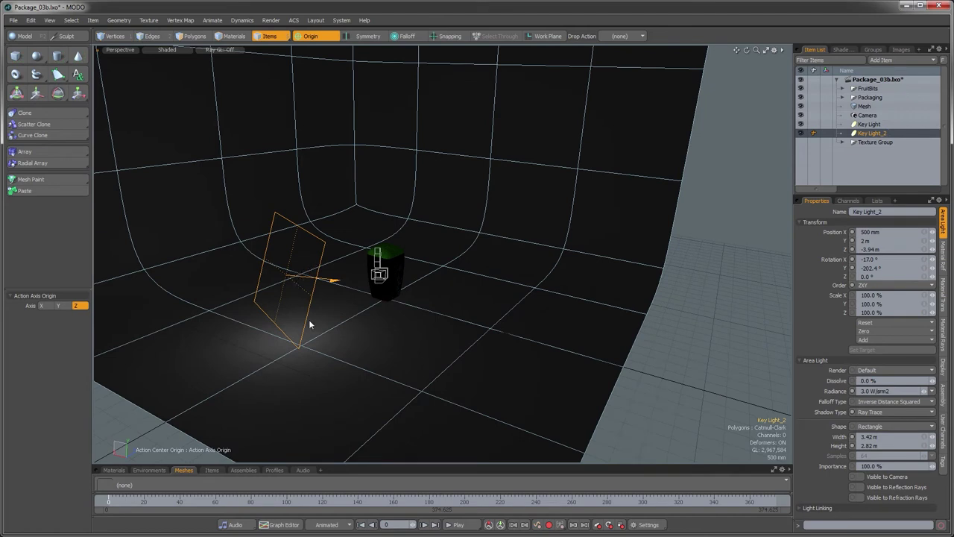
key(y)
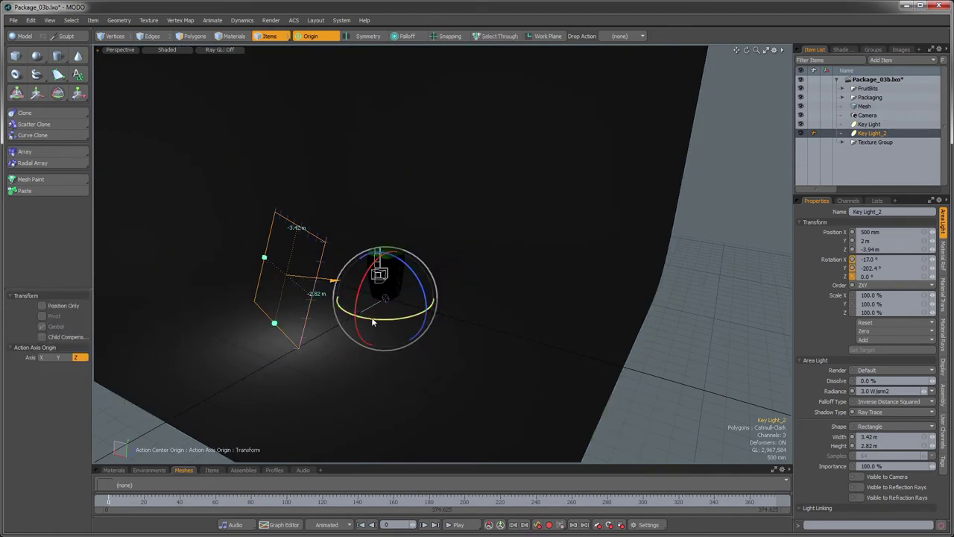
drag(371, 317, 432, 297)
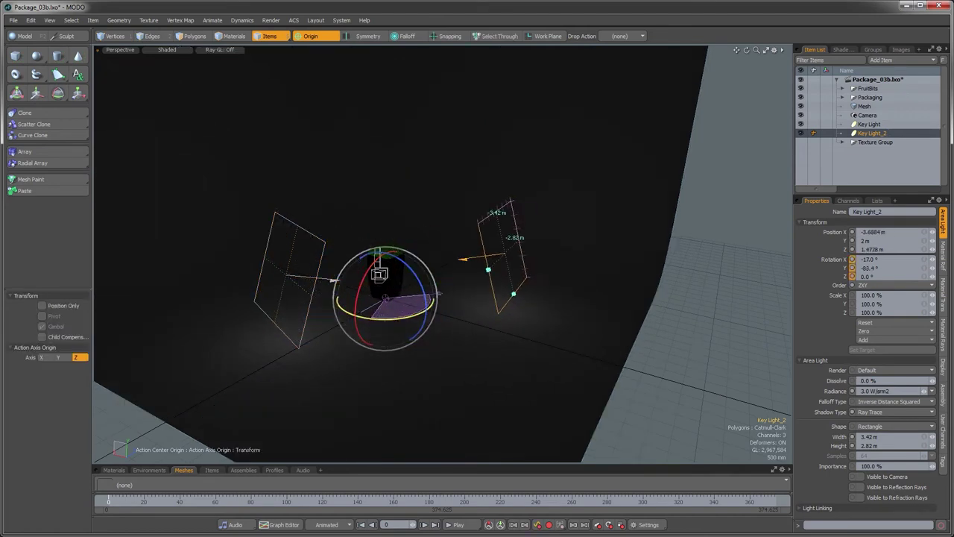
alt+drag(411, 238, 450, 307)
key(q)
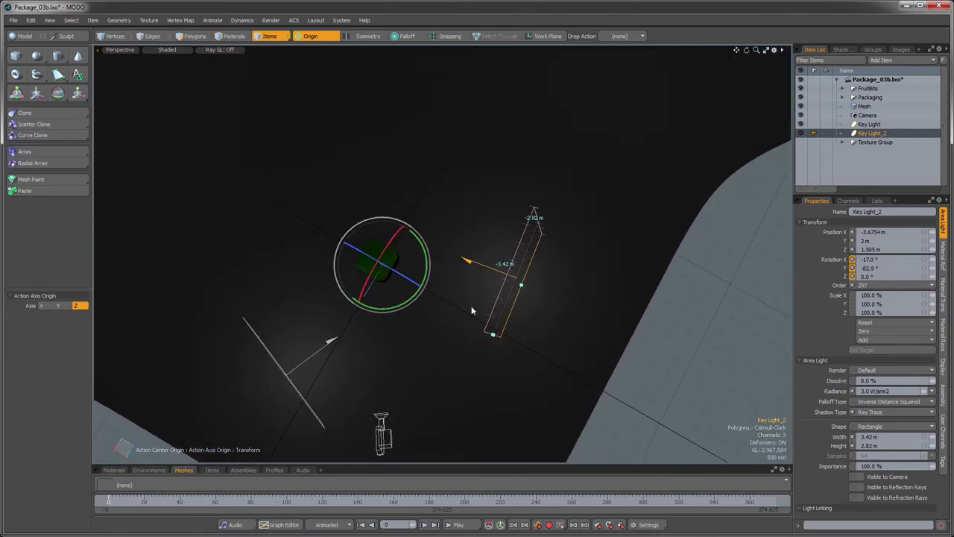
Step: Clear the Origin action center and turn the duplicated light horizontally in place beside the package
click(310, 36)
click(286, 33)
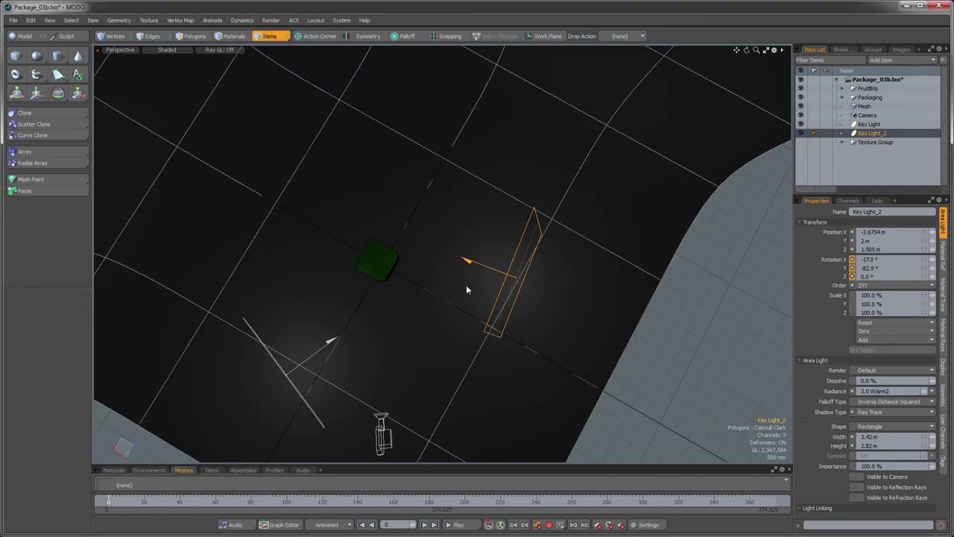
key(y)
drag(515, 332, 530, 329)
alt+drag(393, 315, 389, 274)
key(space)
Step: Rotate the original Key Light in place to about -188.4° in Y
click(297, 387)
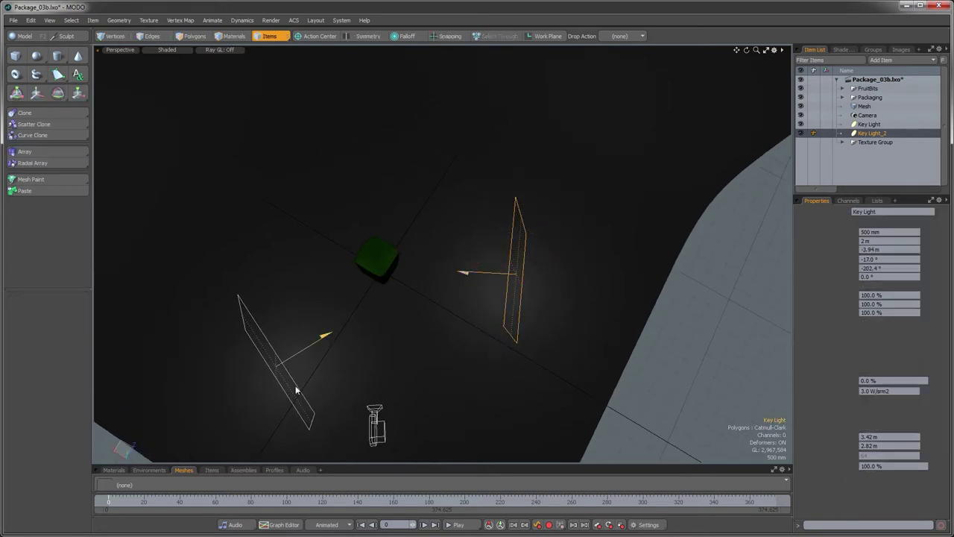
key(e)
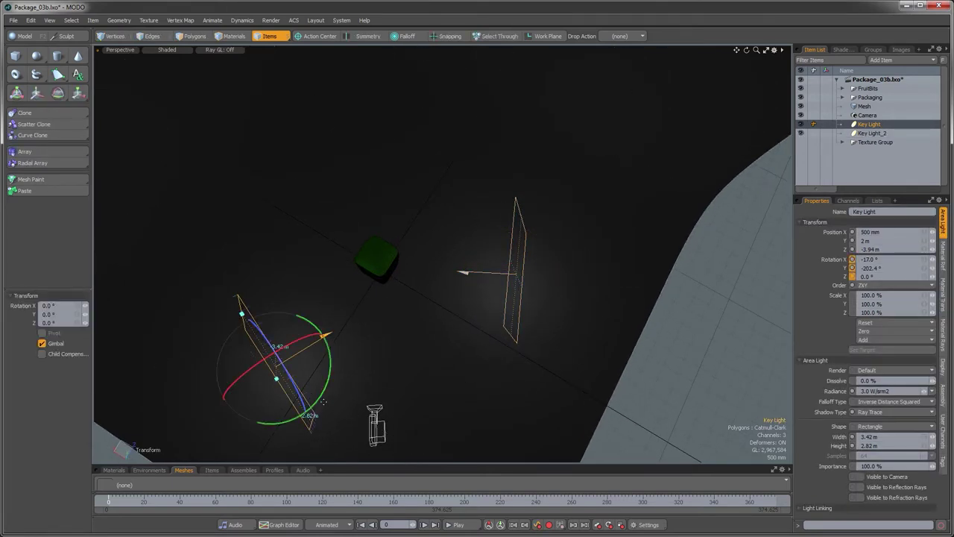
drag(322, 400, 331, 381)
key(space)
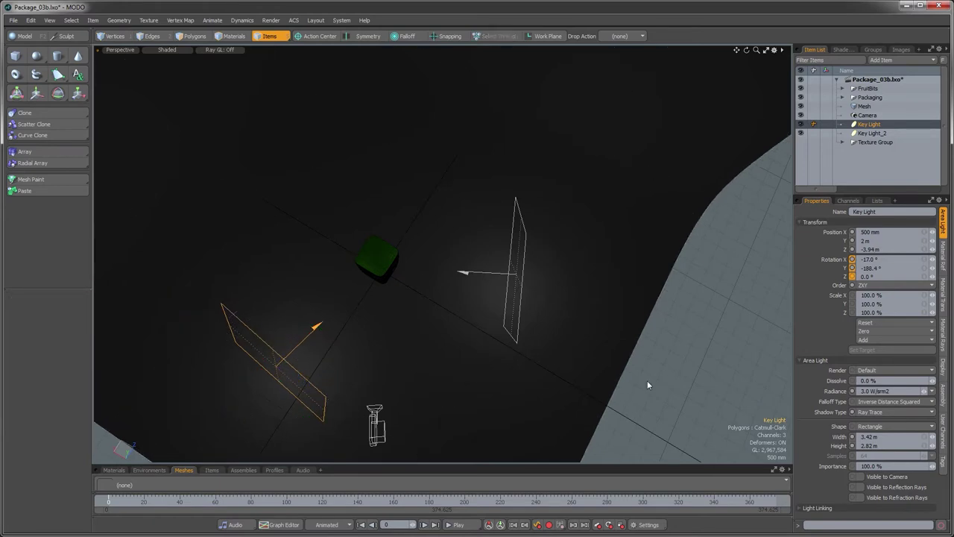
Step: Turn off the CherryHill-Road_3k image layer in the first Environment of the Shader Tree
click(647, 382)
click(843, 49)
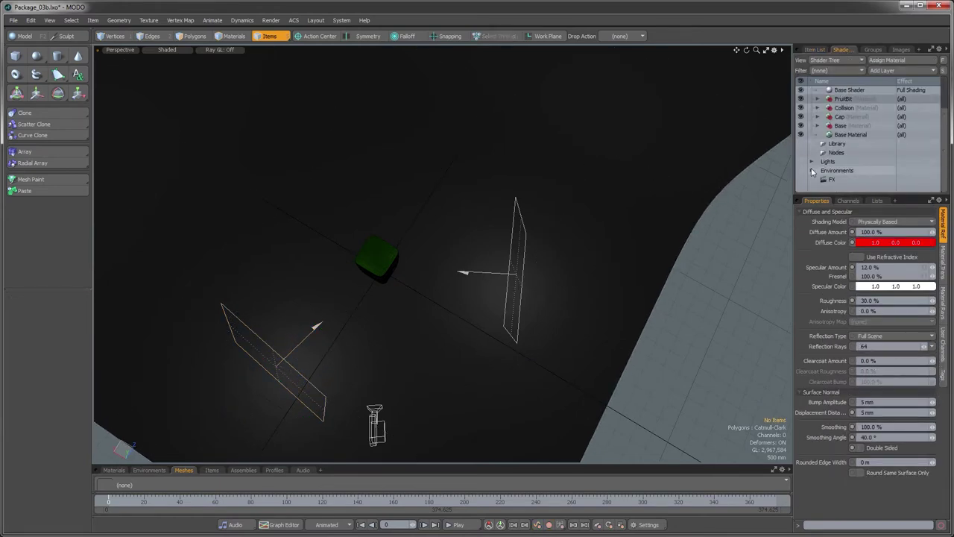
click(812, 170)
scroll(857, 165, down, 1)
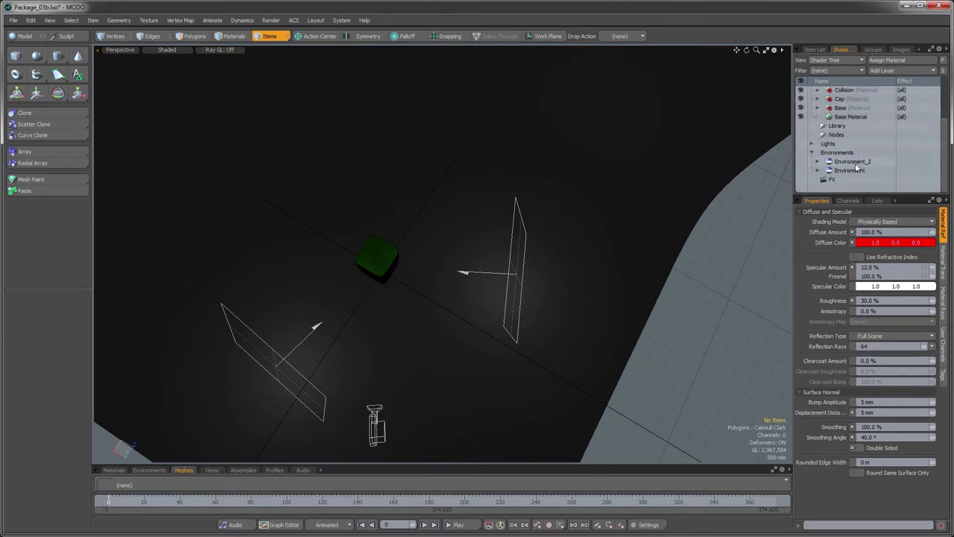
click(819, 171)
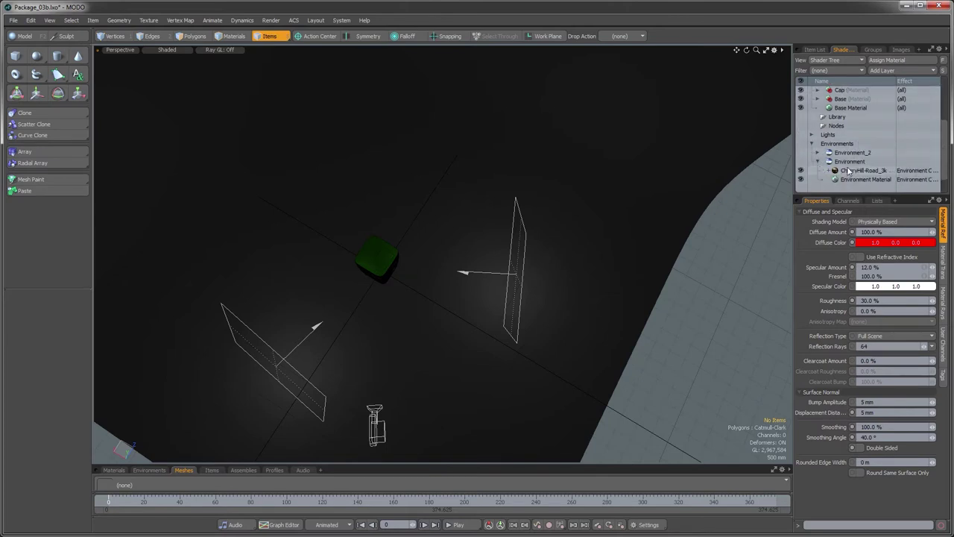
click(848, 172)
click(801, 171)
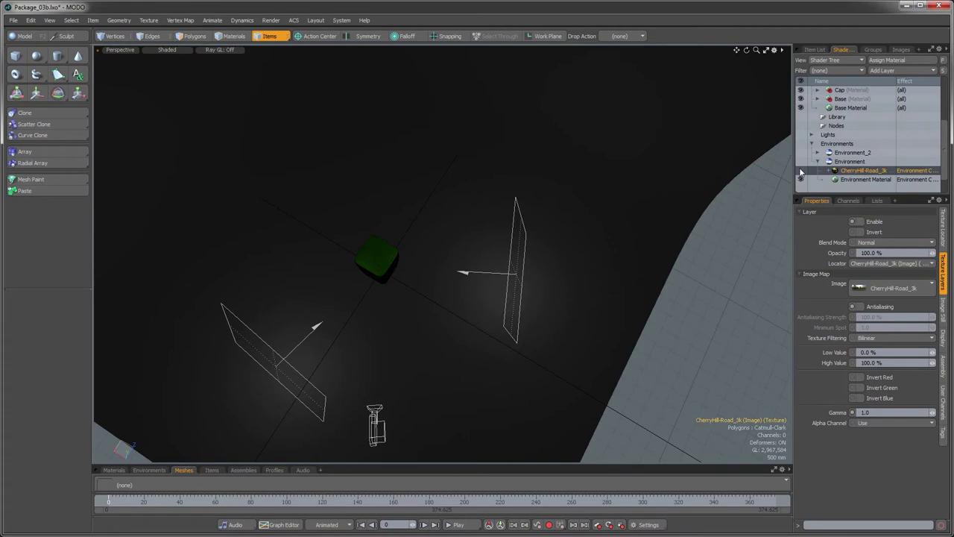
alt+drag(398, 315, 395, 266)
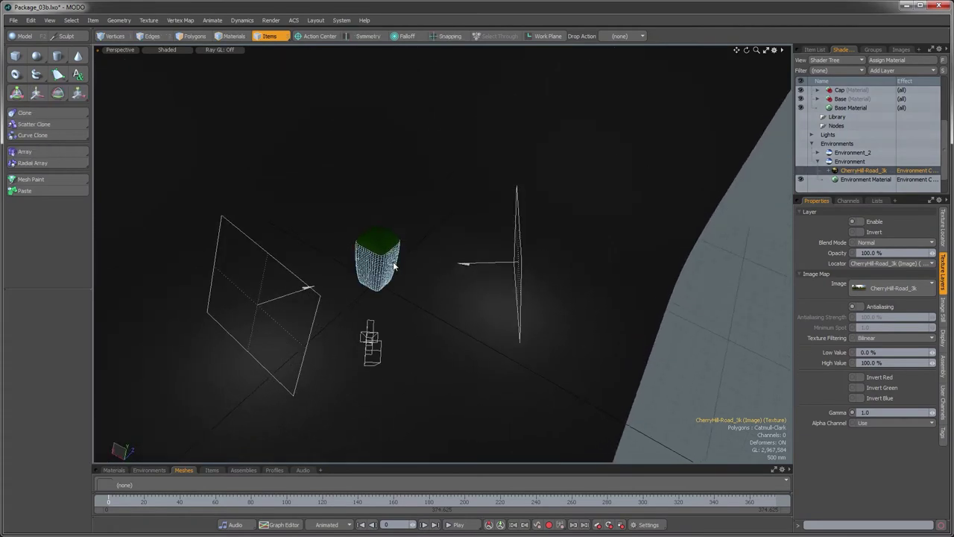
Step: Open the render preview and move its window clear of the Key Light and package in the viewport
key(F8)
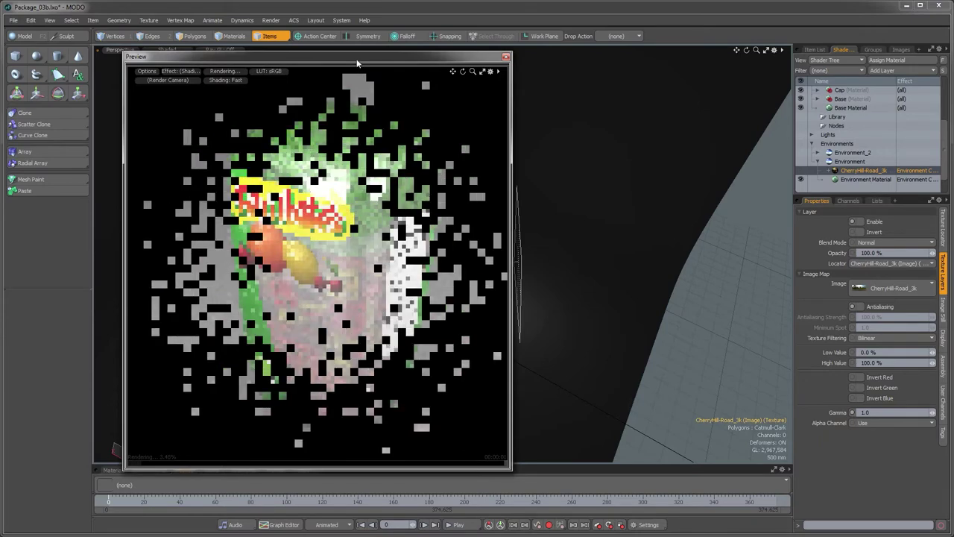
drag(396, 56, 595, 67)
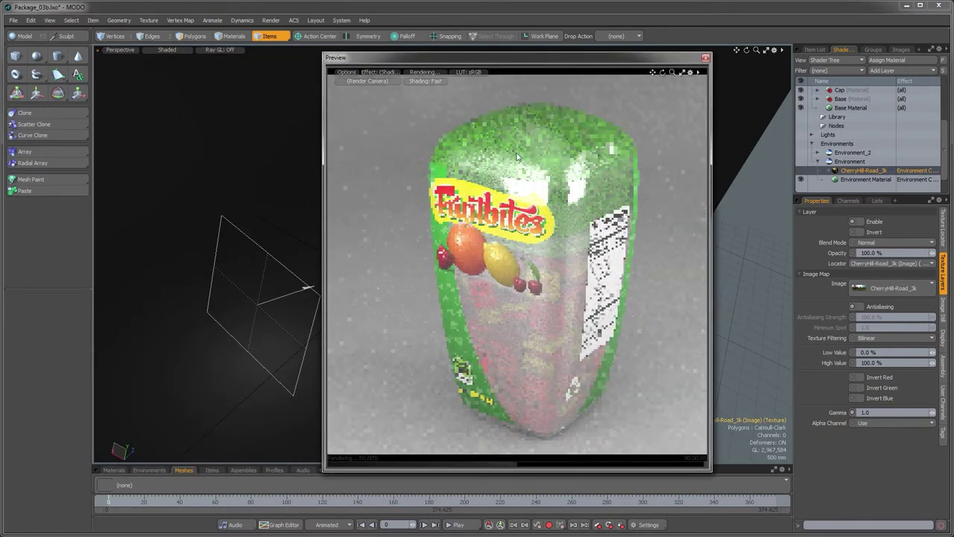
drag(492, 62, 667, 76)
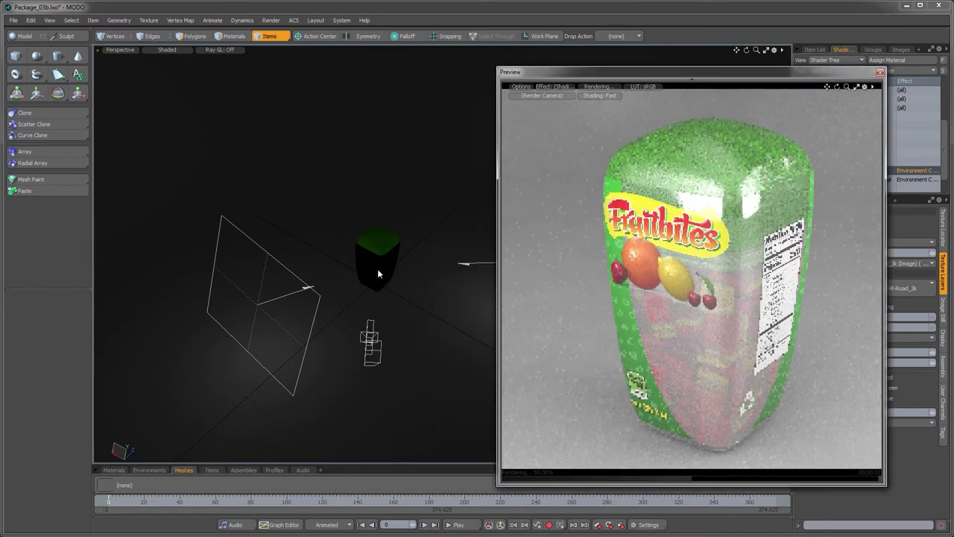
Step: Set the action center to Origin and swing the Key Light sideways and upward around the package
click(303, 356)
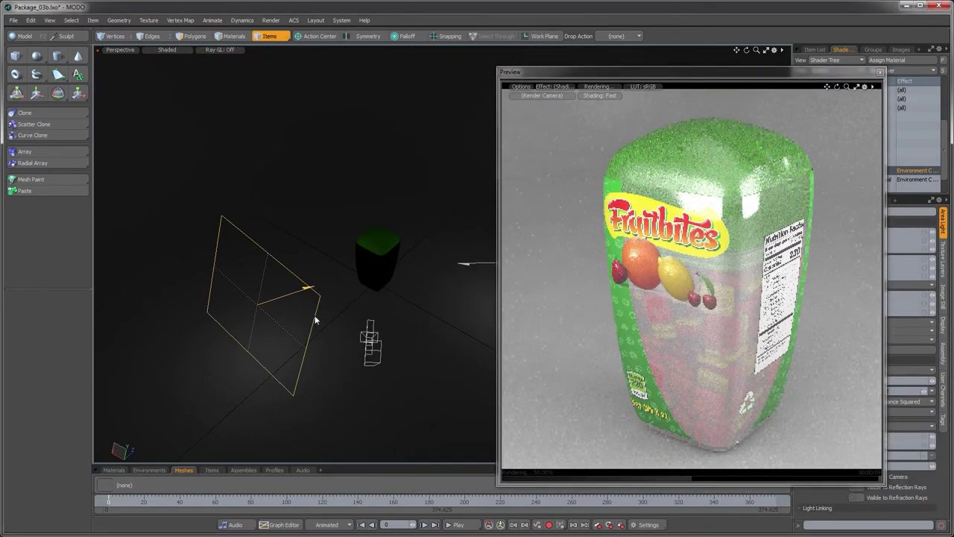
click(326, 36)
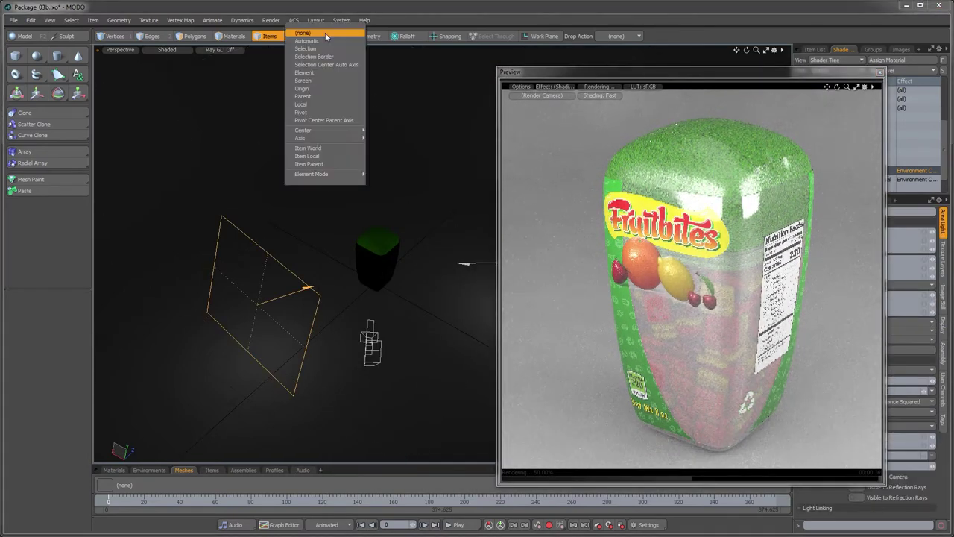
click(302, 89)
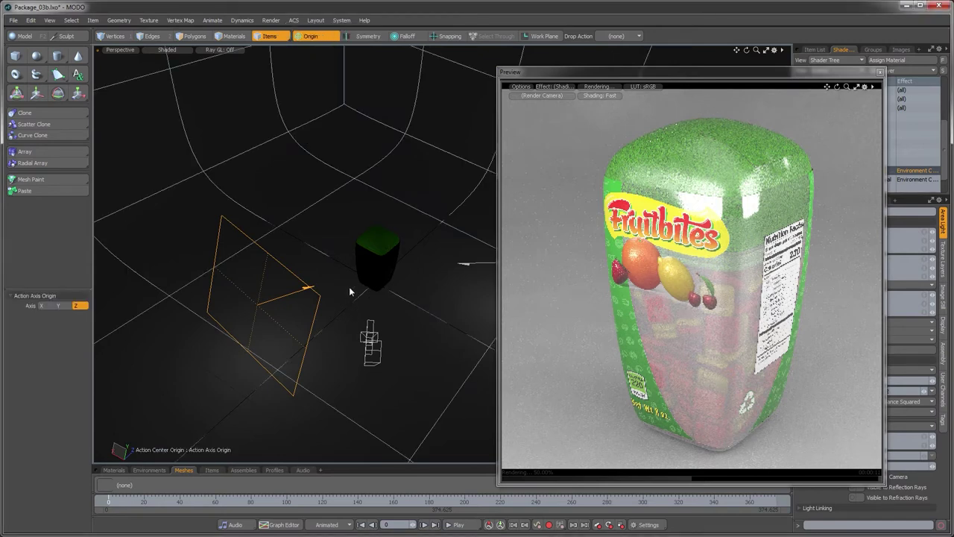
key(y)
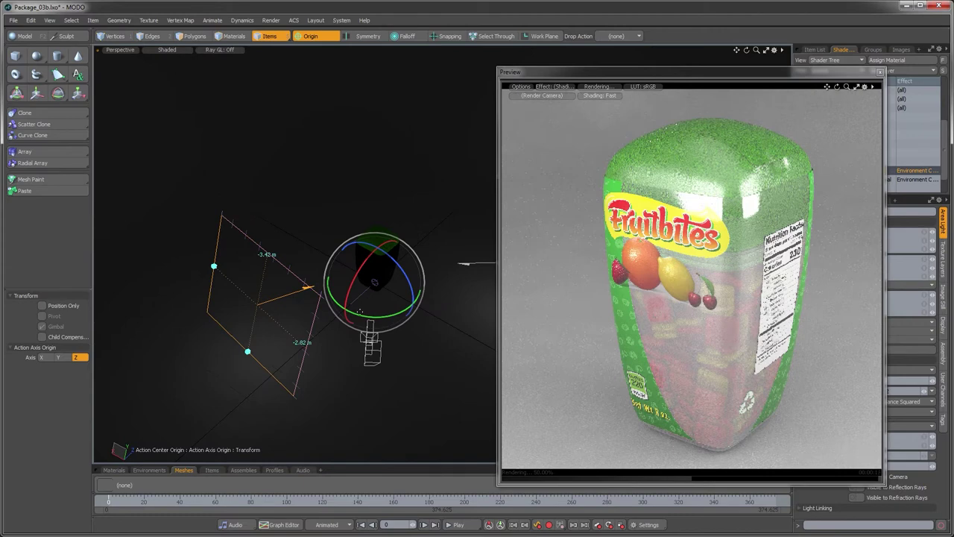
drag(360, 312, 351, 311)
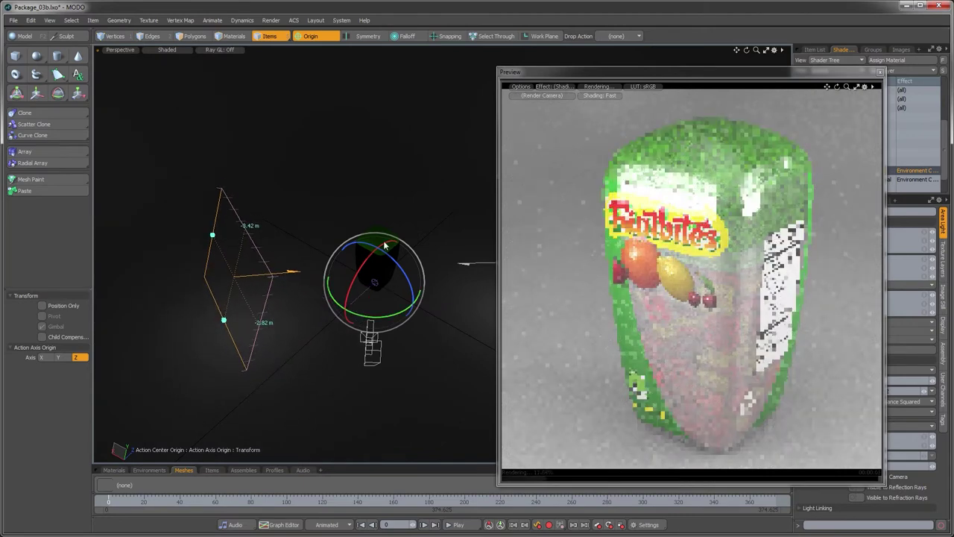
alt+drag(385, 244, 443, 259)
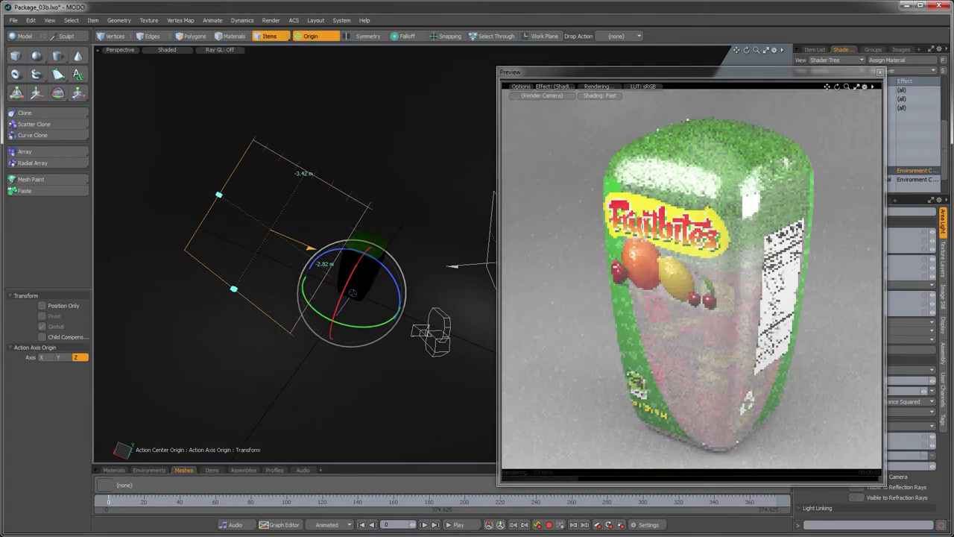
alt+drag(353, 293, 341, 308)
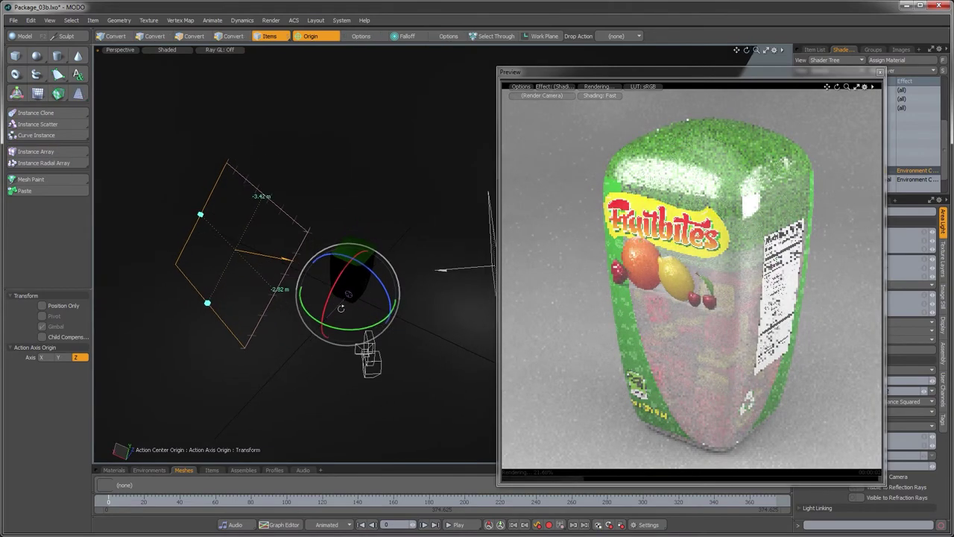
key(q)
alt+shift+drag(486, 267, 431, 279)
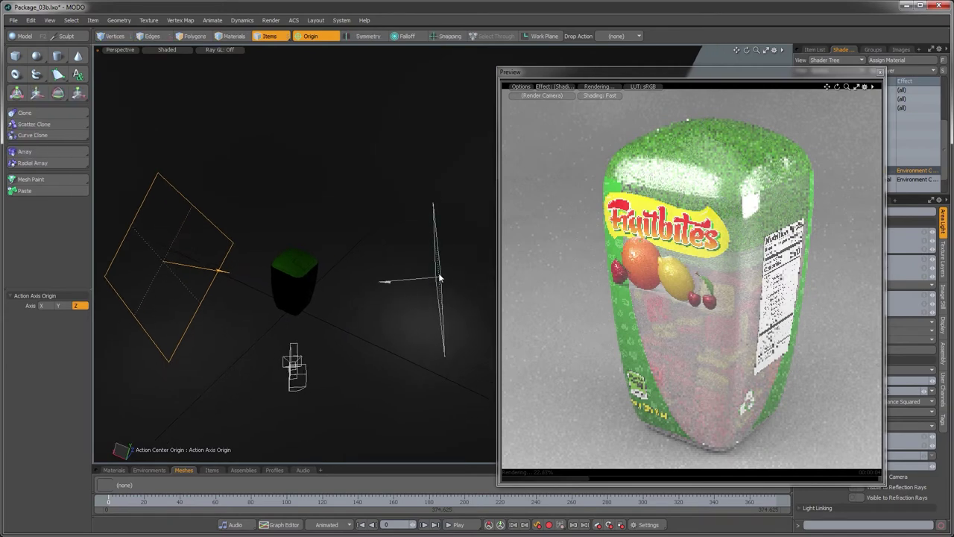
click(440, 277)
alt+drag(411, 324, 442, 321)
key(y)
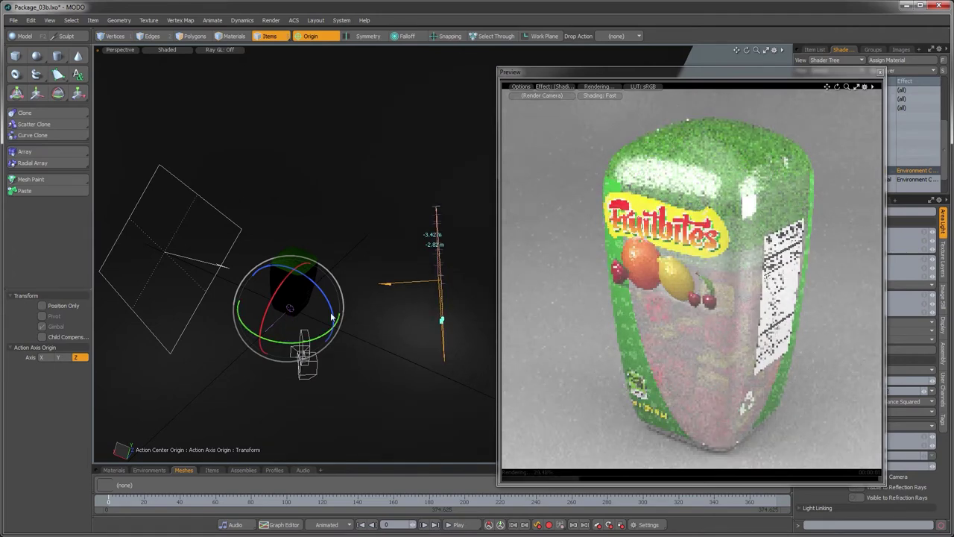
scroll(332, 317, down, 3)
key(space)
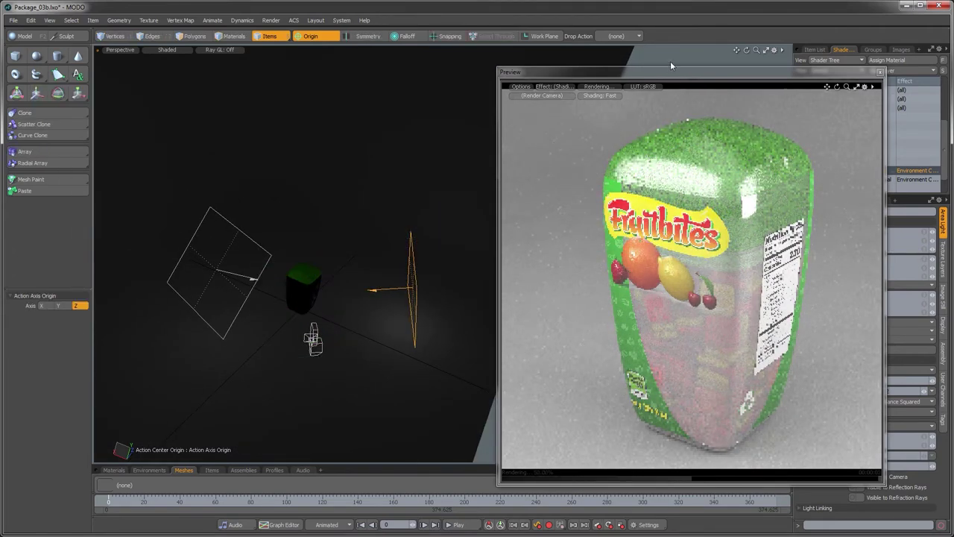
click(670, 61)
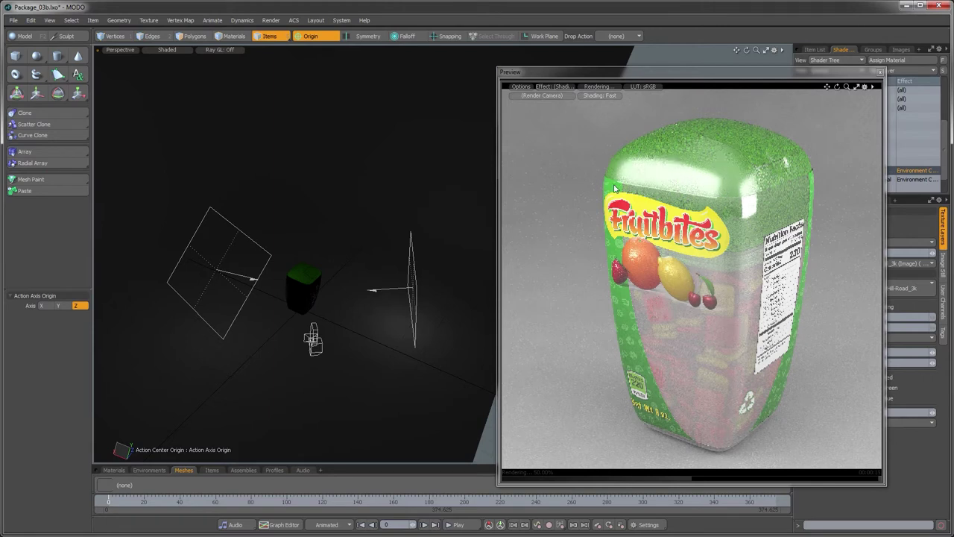
Step: Move the render preview clear of the Shader Tree and add a Gradient layer above the Key Light's Light Material
alt+drag(425, 229, 340, 261)
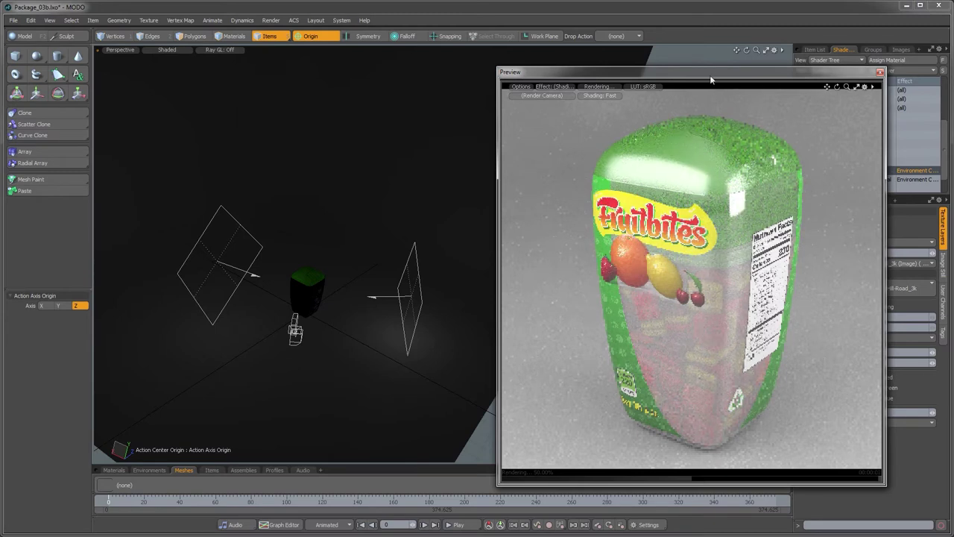
drag(713, 72, 522, 110)
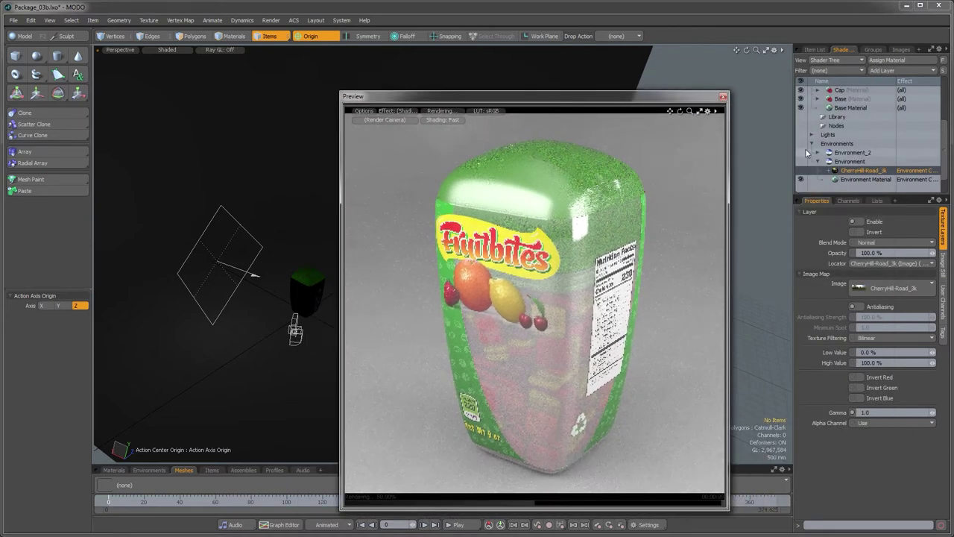
scroll(806, 153, up, 3)
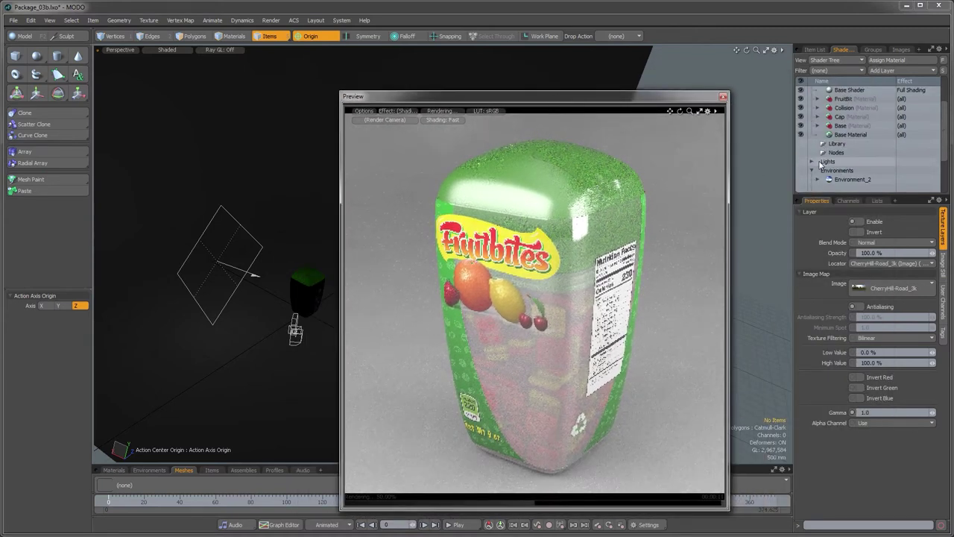
click(814, 162)
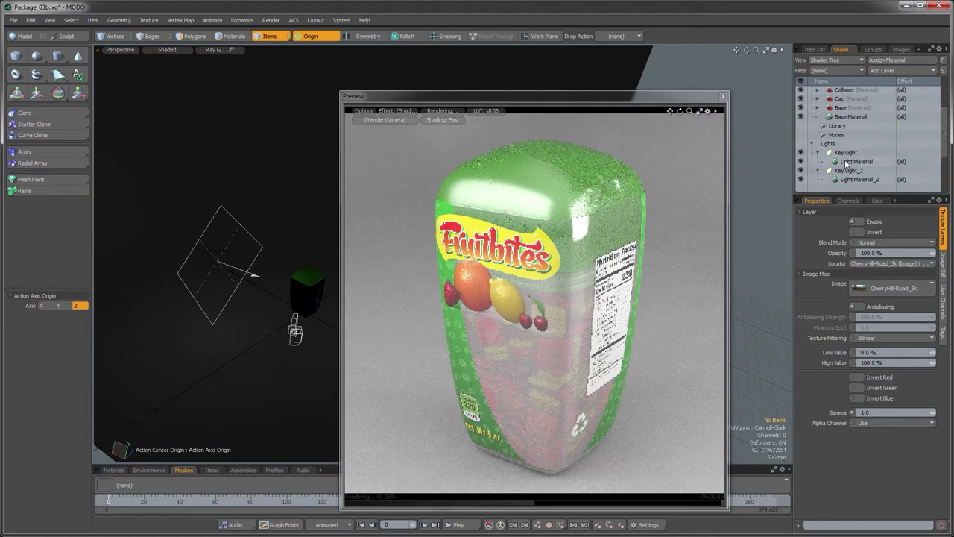
click(847, 163)
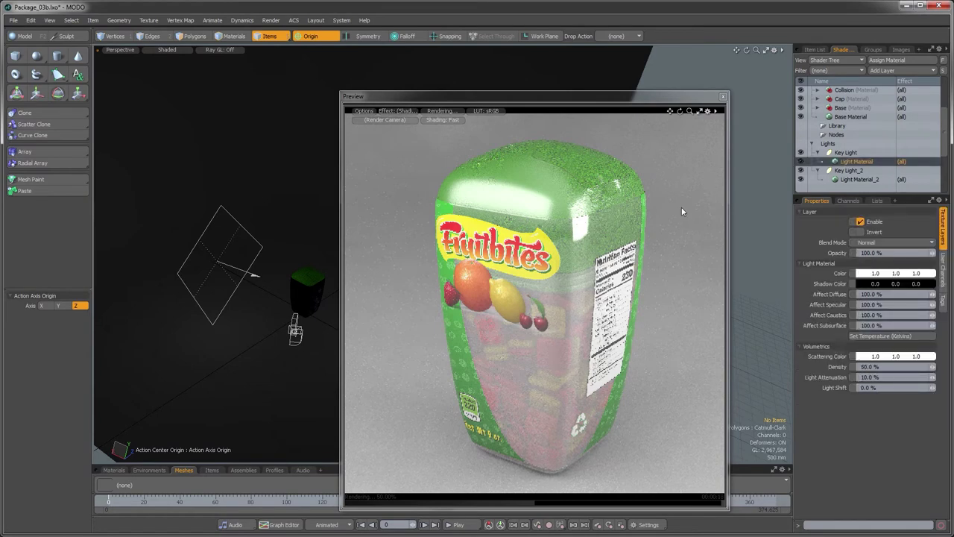
drag(549, 97, 569, 108)
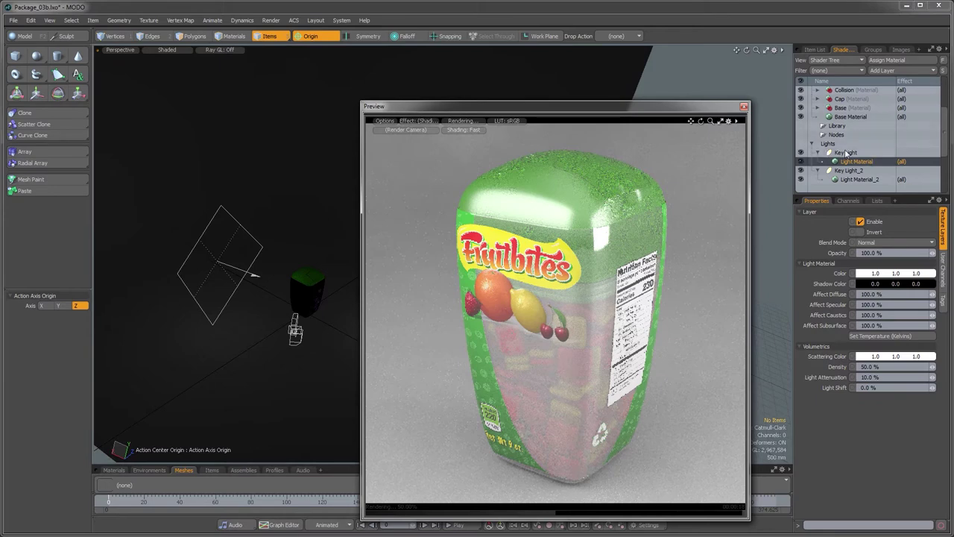
click(895, 70)
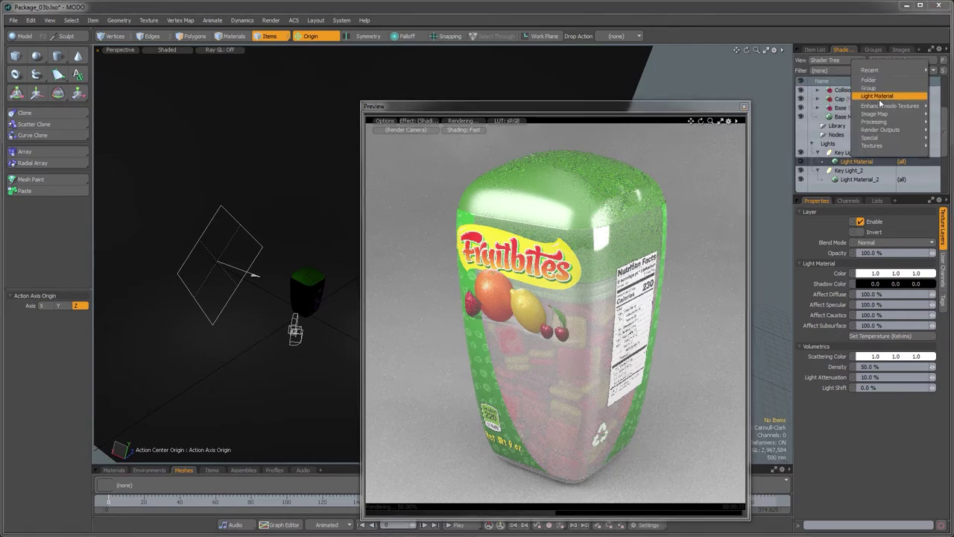
mouse_move(880, 118)
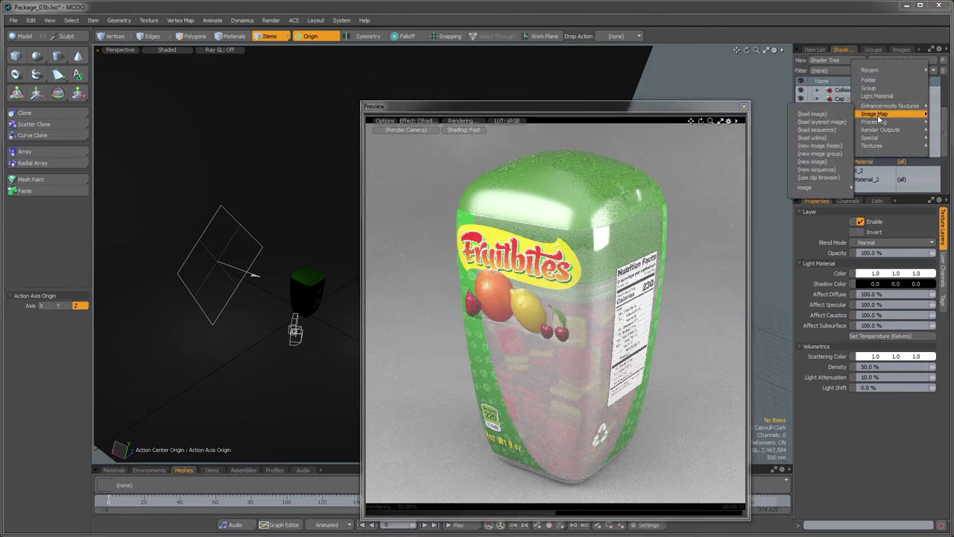
click(827, 131)
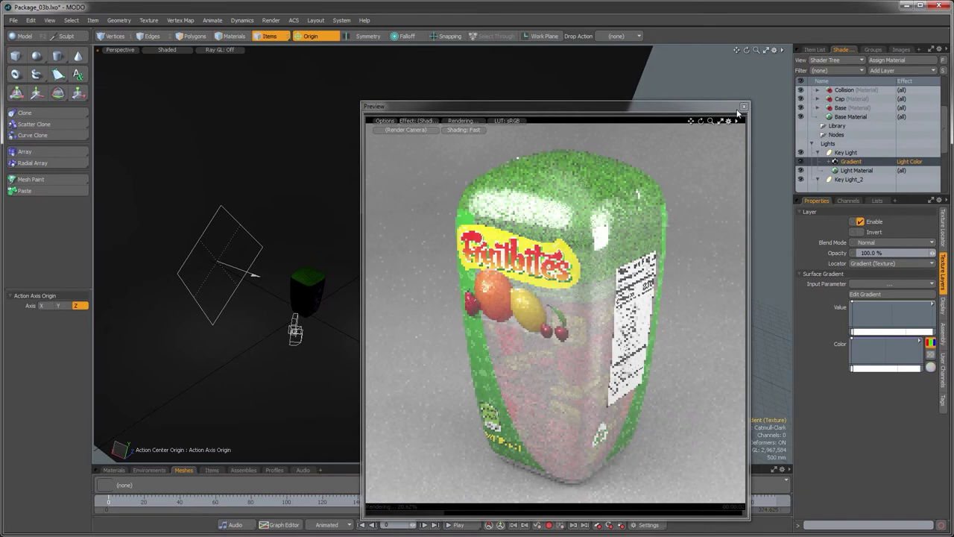
Step: Close the render preview and show the Item List
drag(729, 109, 793, 146)
click(829, 143)
mouse_move(552, 302)
alt+mouse_down()
mouse_move(530, 271)
mouse_move(561, 311)
alt+mouse_up()
click(815, 49)
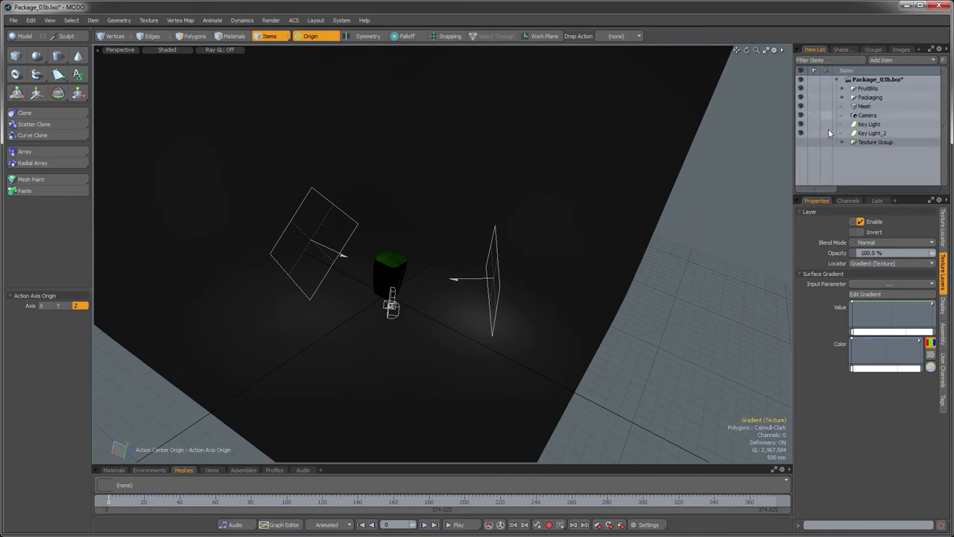
Step: Move the Gradient texture locator out of the Texture Group in the Item List and hide the remaining group's locators
click(802, 141)
ctrl+alt+drag(545, 322, 460, 316)
alt+drag(389, 352, 466, 339)
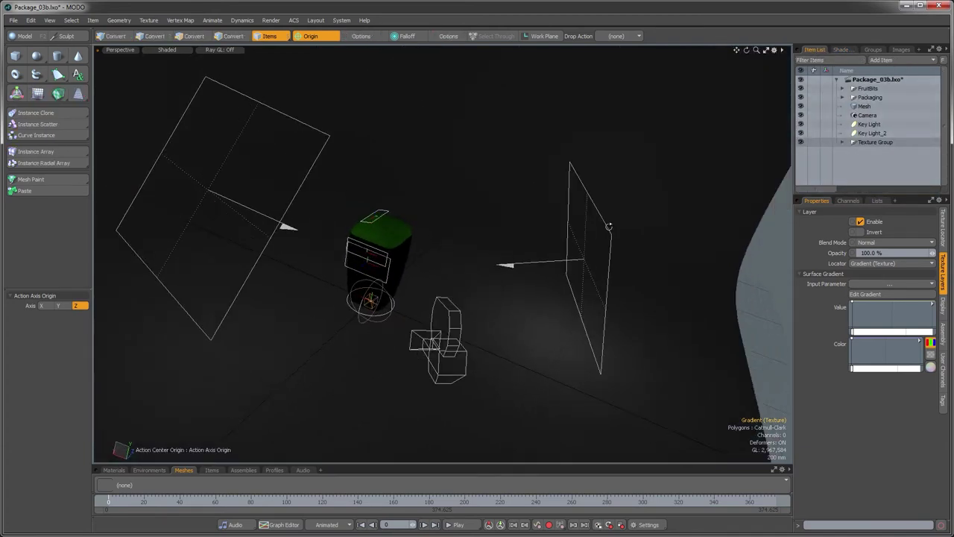
click(842, 141)
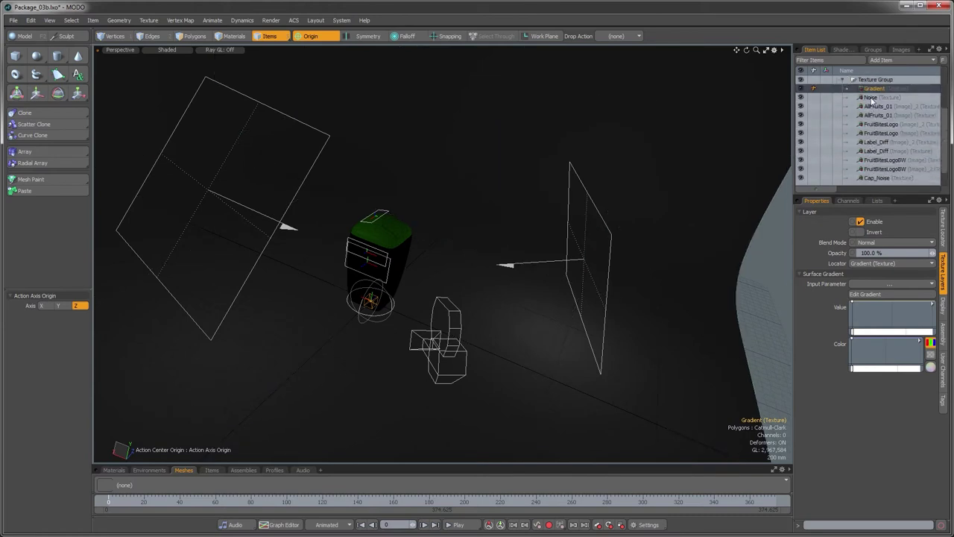
scroll(873, 99, up, 3)
drag(869, 147, 853, 142)
click(842, 142)
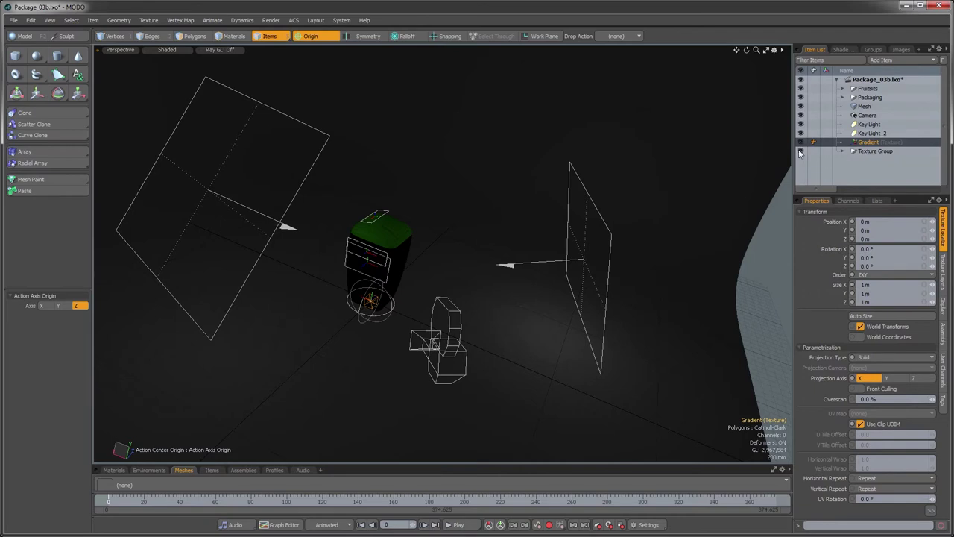
click(801, 152)
alt+drag(505, 307, 522, 309)
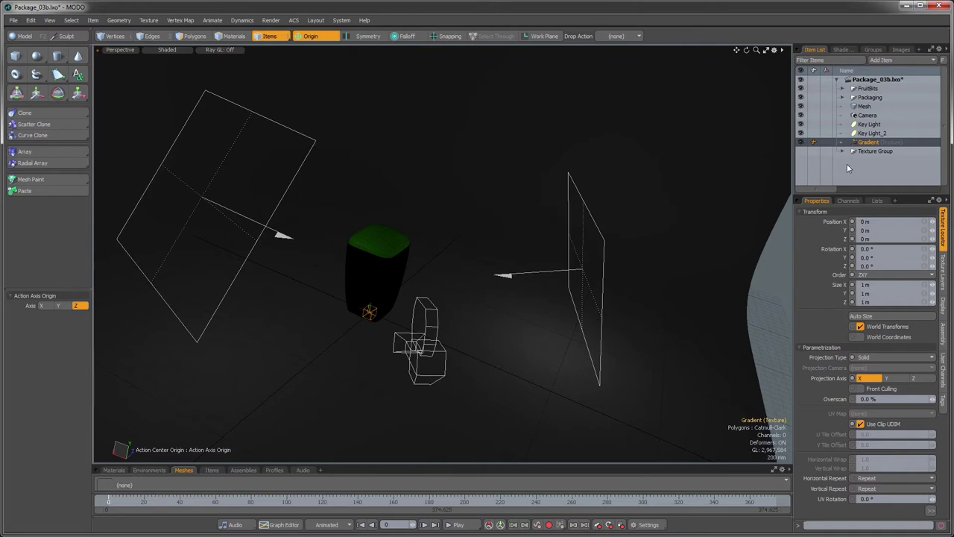
Step: Parent the Gradient texture locator to the Key Light and return to its Gradient layer in the Shader Tree
click(865, 143)
drag(867, 147, 868, 126)
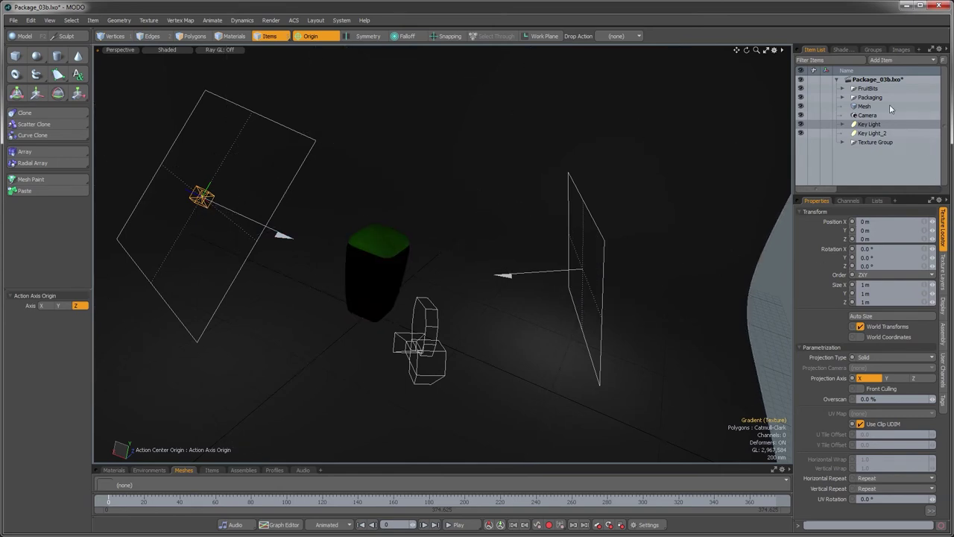
click(841, 49)
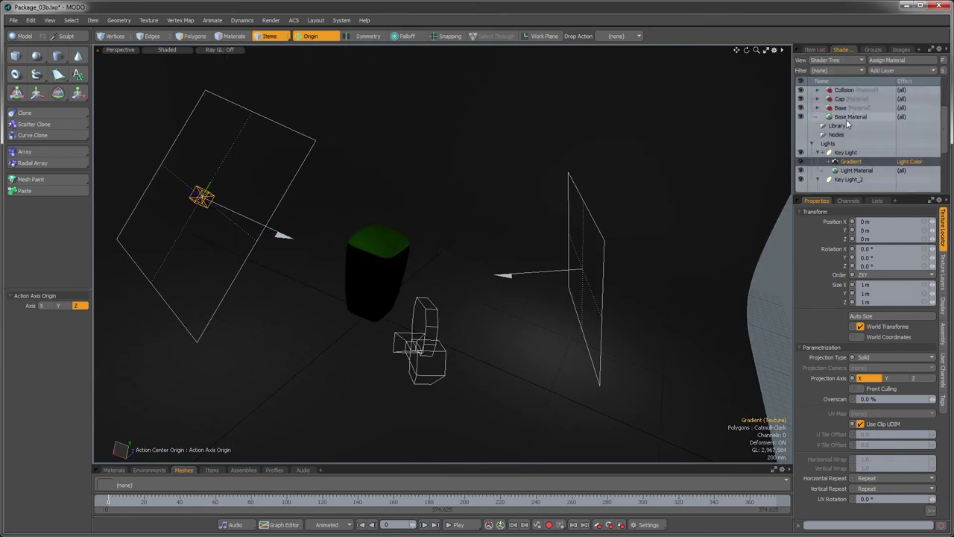
click(847, 162)
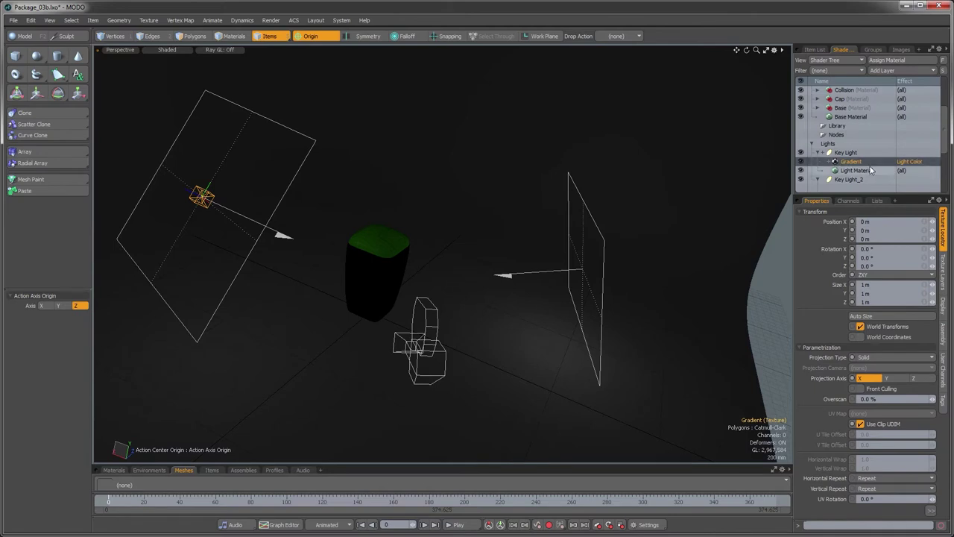
click(281, 203)
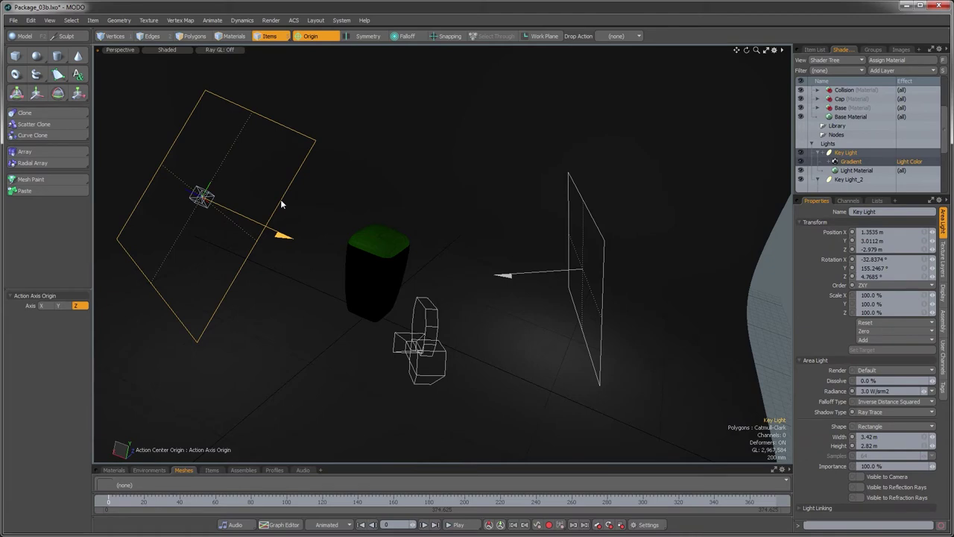
key(w)
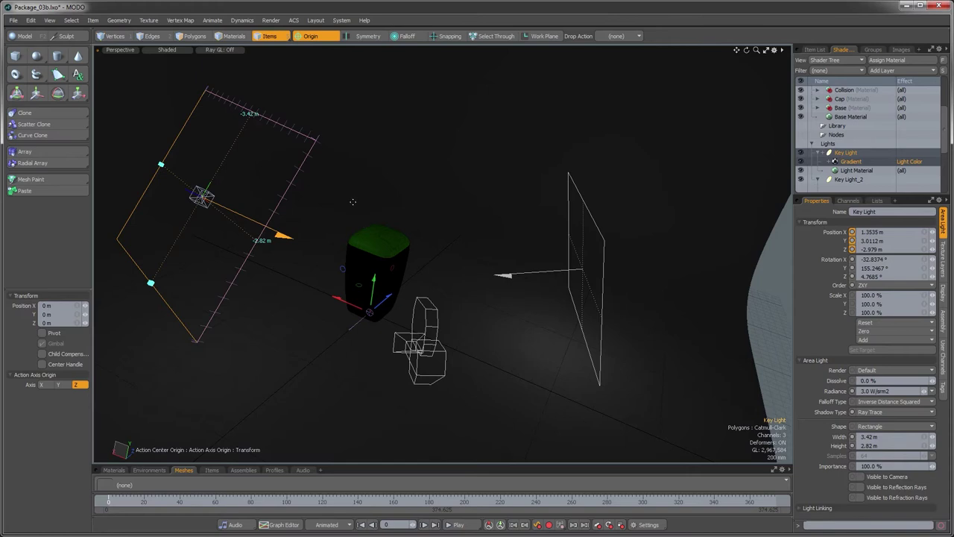
key(q)
click(767, 300)
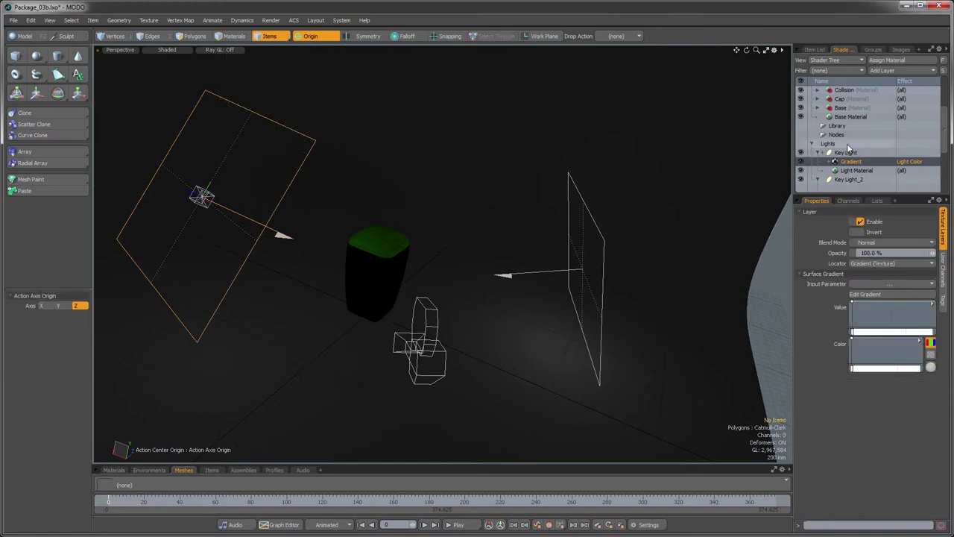
double_click(849, 161)
key(Return)
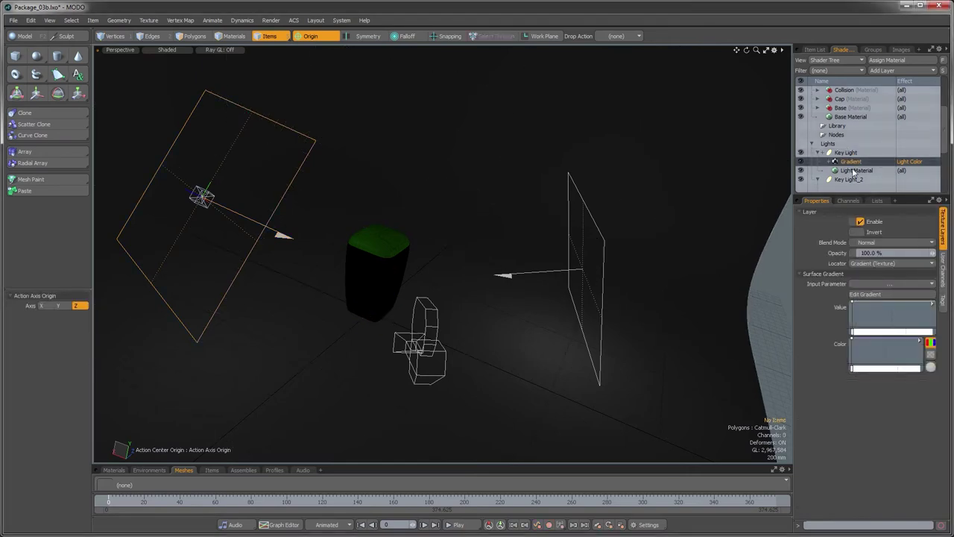
click(855, 170)
Step: Set the Key Light's Gradient layer input parameter to Distance to Locator
click(852, 162)
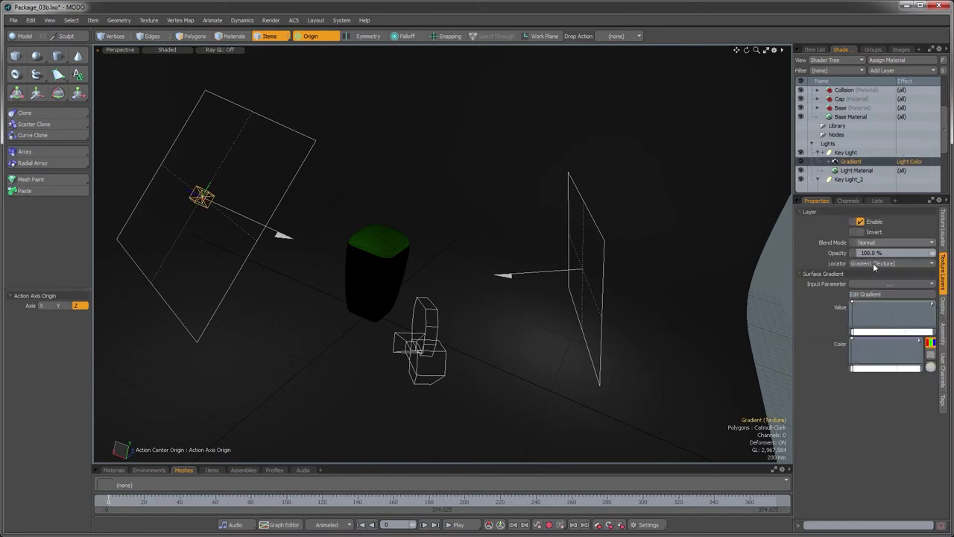
click(871, 285)
mouse_move(868, 316)
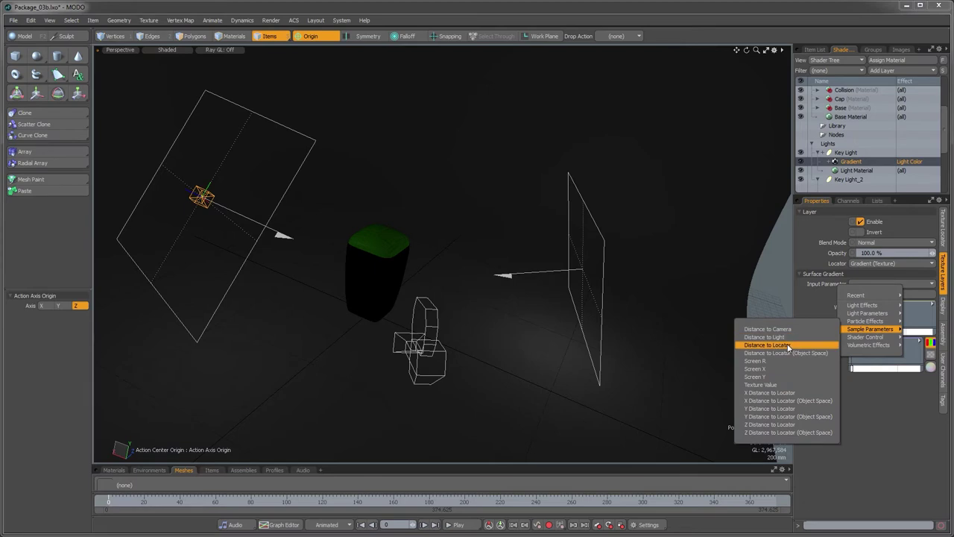
click(788, 346)
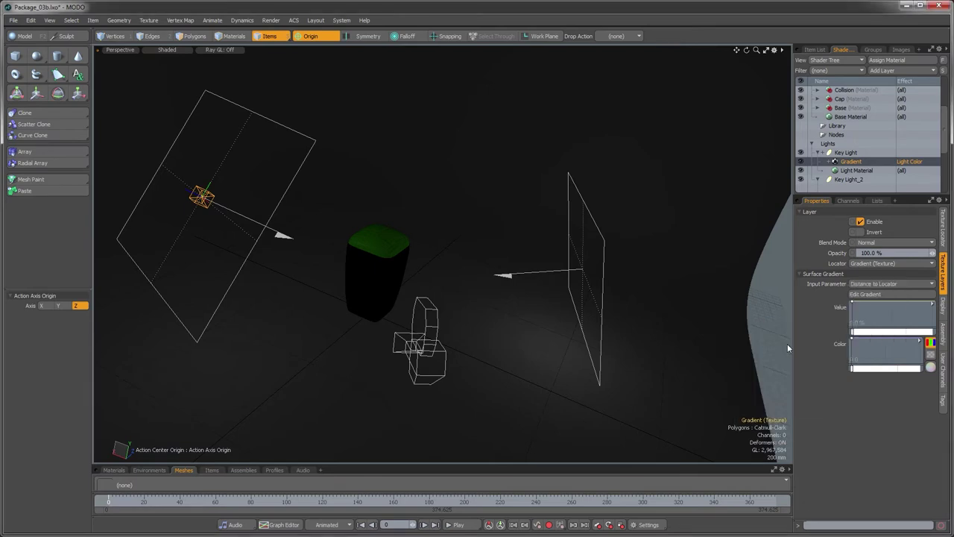
Step: Add an end key at about 1.49 m to the Gradient's color curves in the Gradient Editor and lower it to about 0.36
click(923, 341)
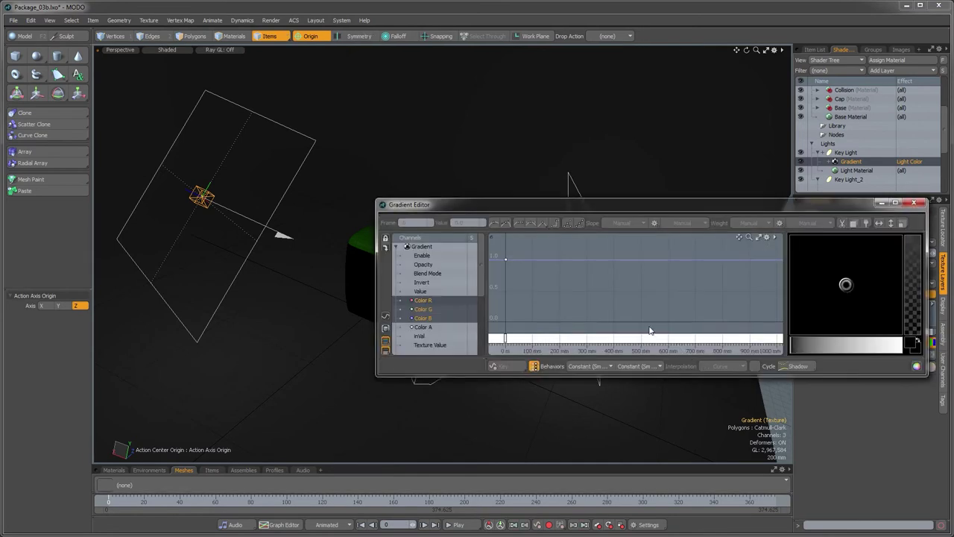
ctrl+alt+drag(716, 297, 637, 309)
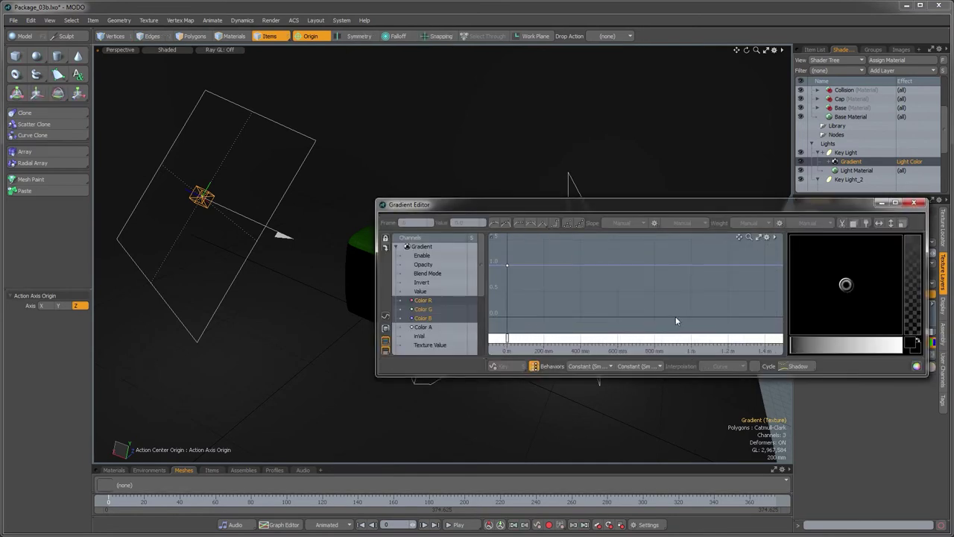
scroll(676, 321, down, 1)
ctrl+click(767, 265)
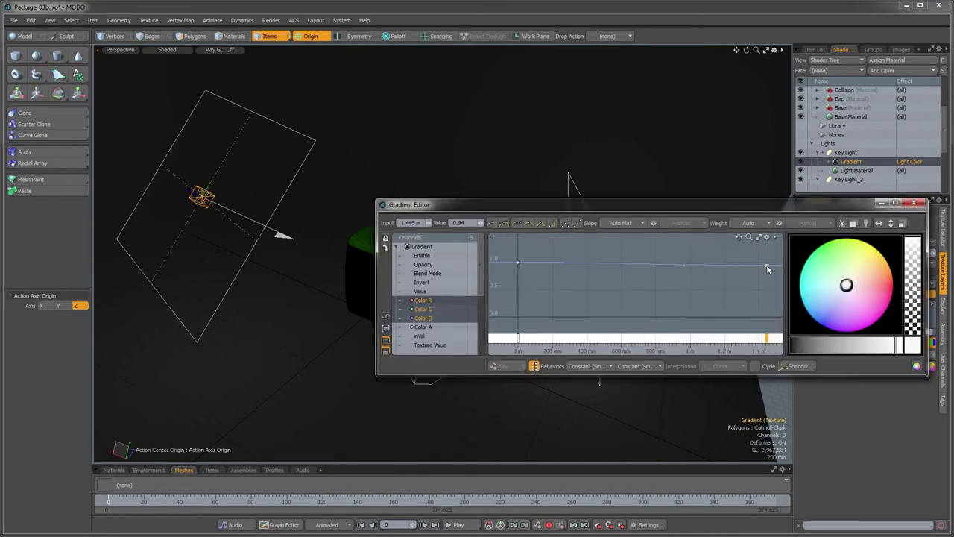
drag(767, 264, 777, 320)
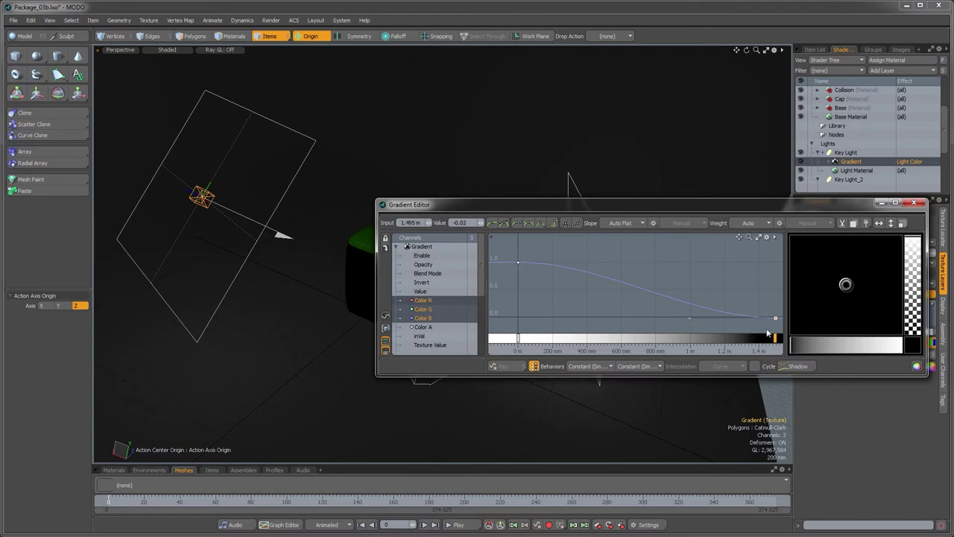
drag(776, 320, 776, 299)
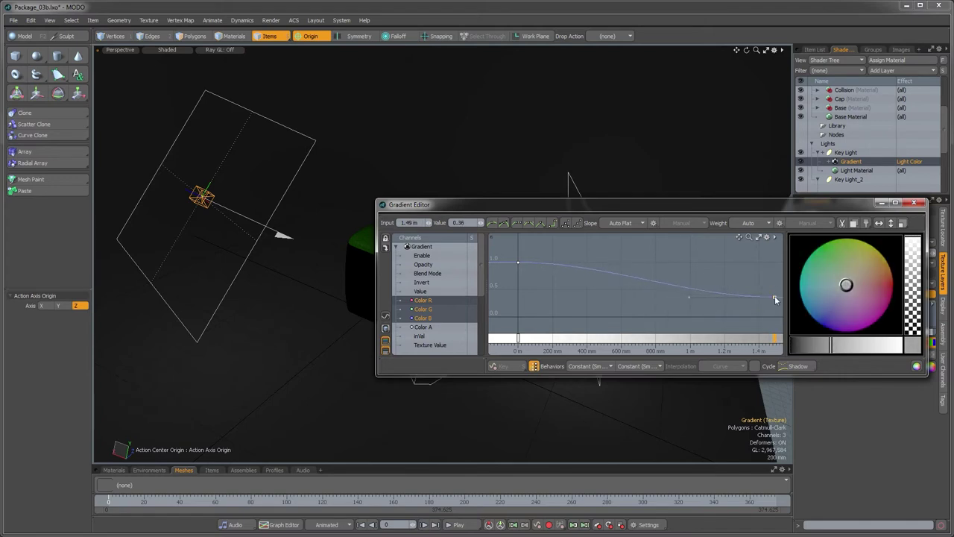
Step: Add a key at about 1.155 m on the Gradient's color curves and tint it a warm beige
click(731, 317)
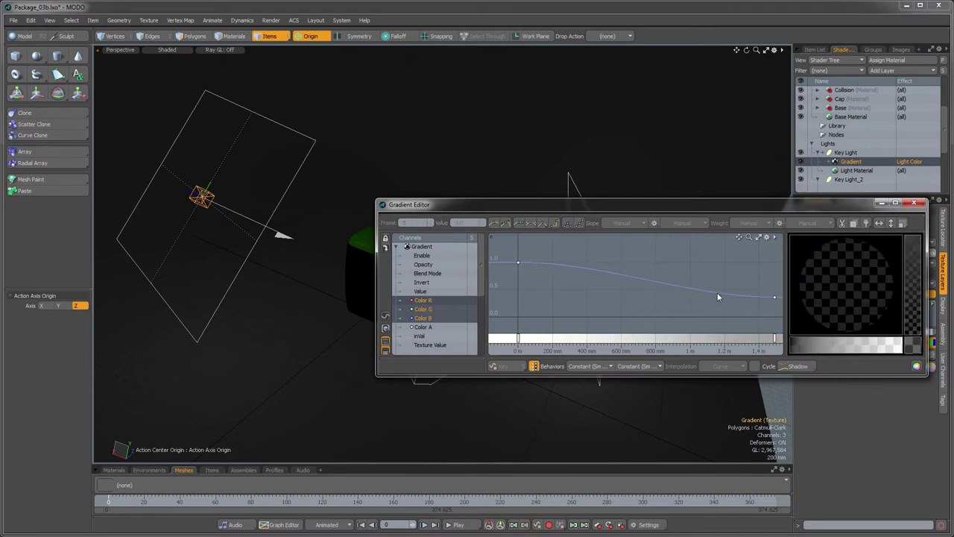
click(717, 293)
drag(846, 285, 863, 274)
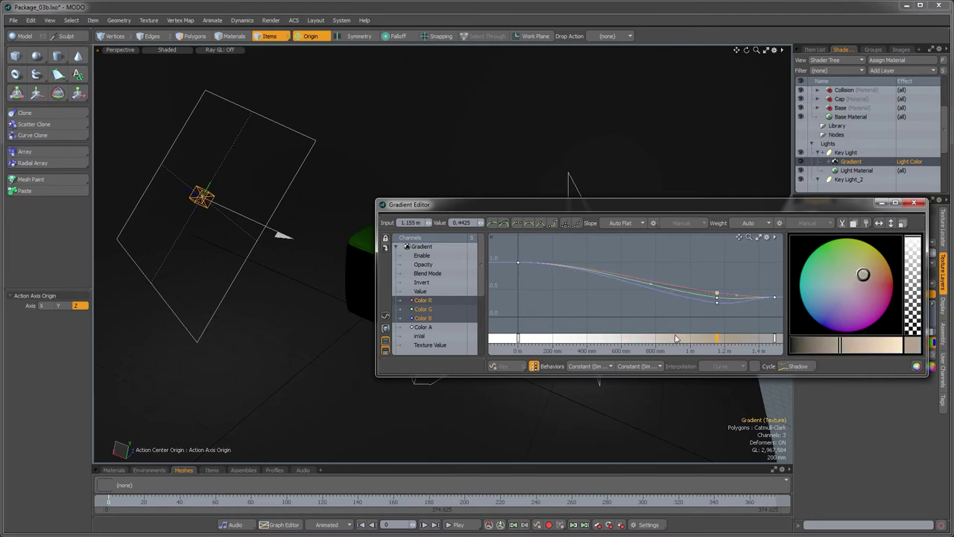
Step: Move the white start key of the Gradient's color curves to 480 mm
drag(520, 341, 601, 339)
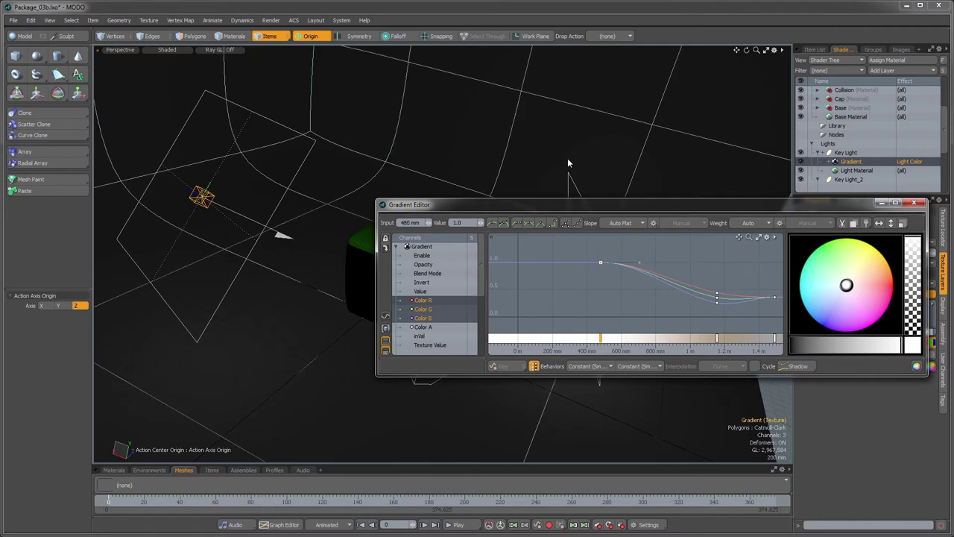
click(414, 10)
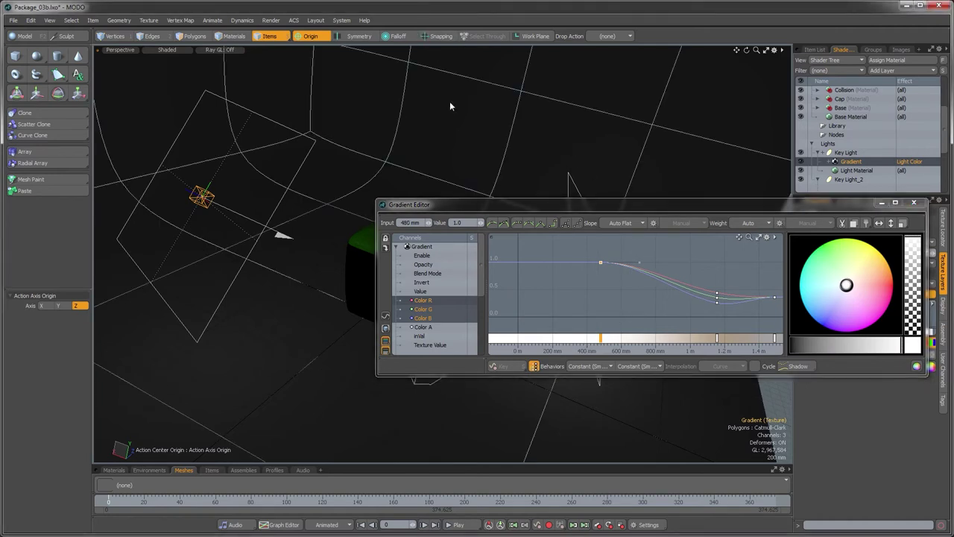
Step: Open the render preview, place it over the viewport, and close the Gradient Editor
key(F8)
click(633, 348)
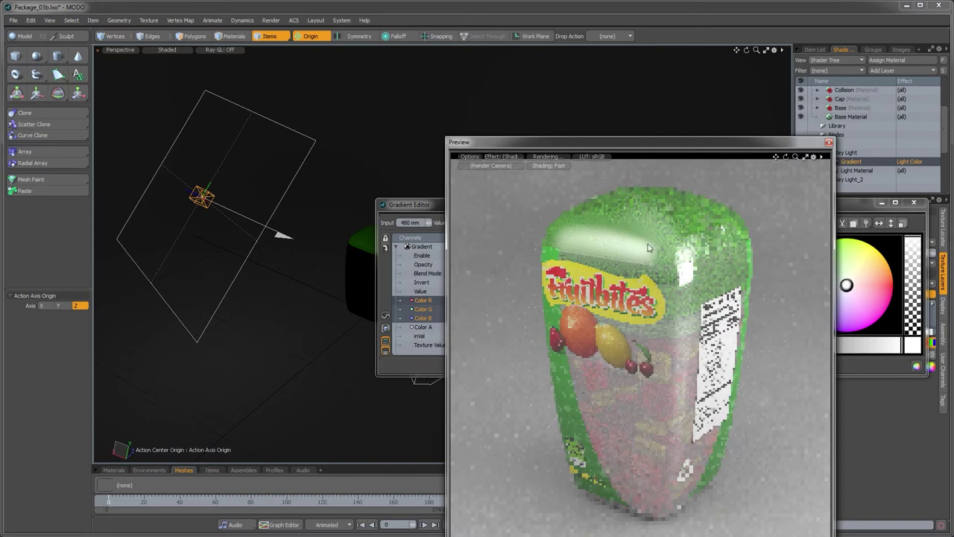
drag(657, 142, 477, 116)
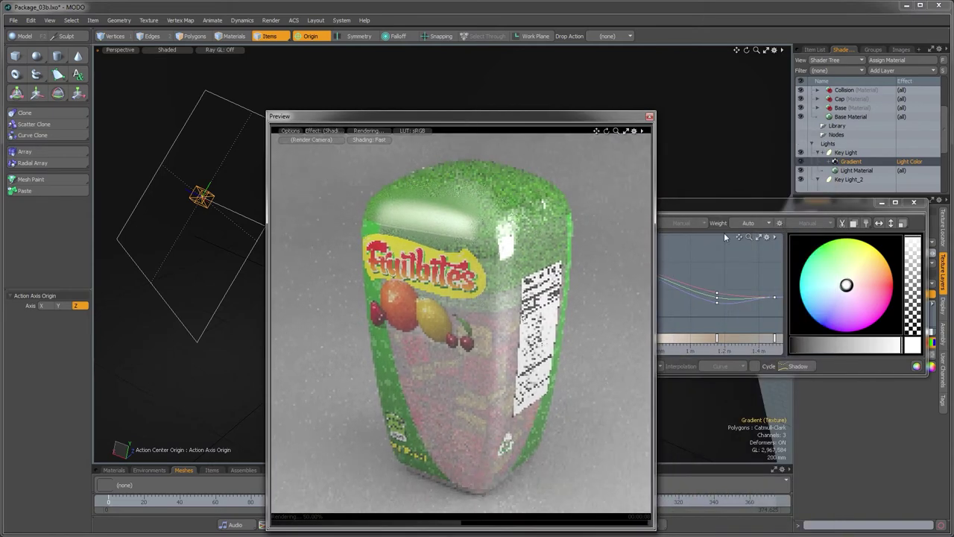
click(850, 201)
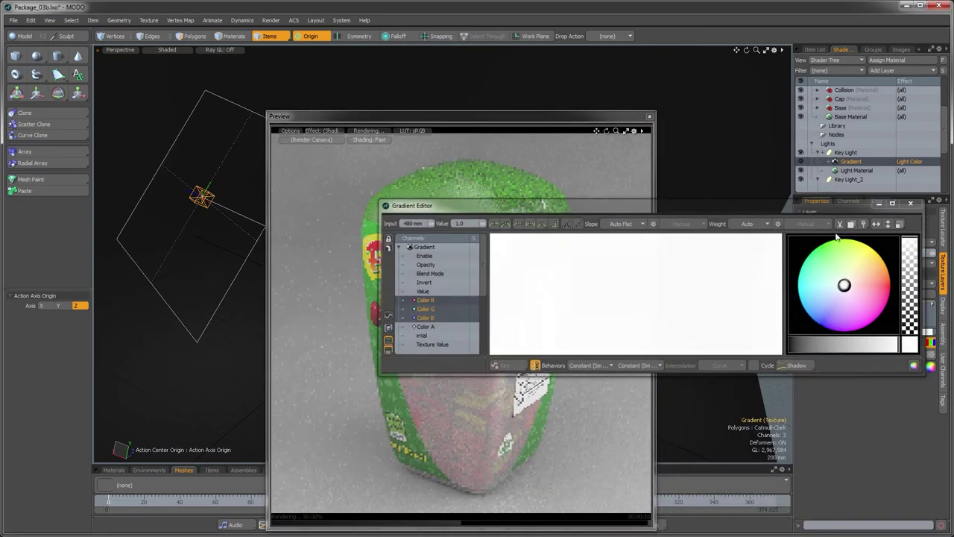
click(914, 202)
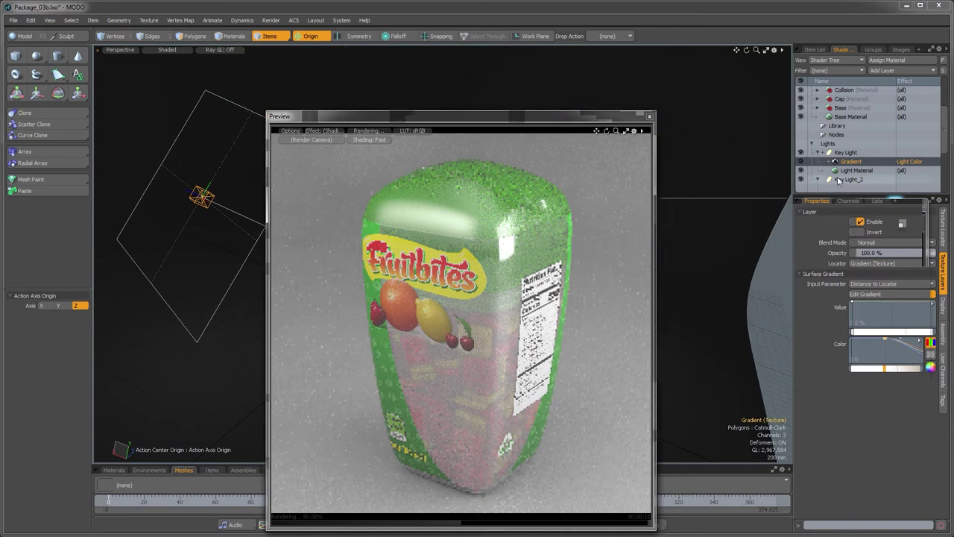
Step: Set the Key Light's Radiance to 8 W/srm2
click(846, 153)
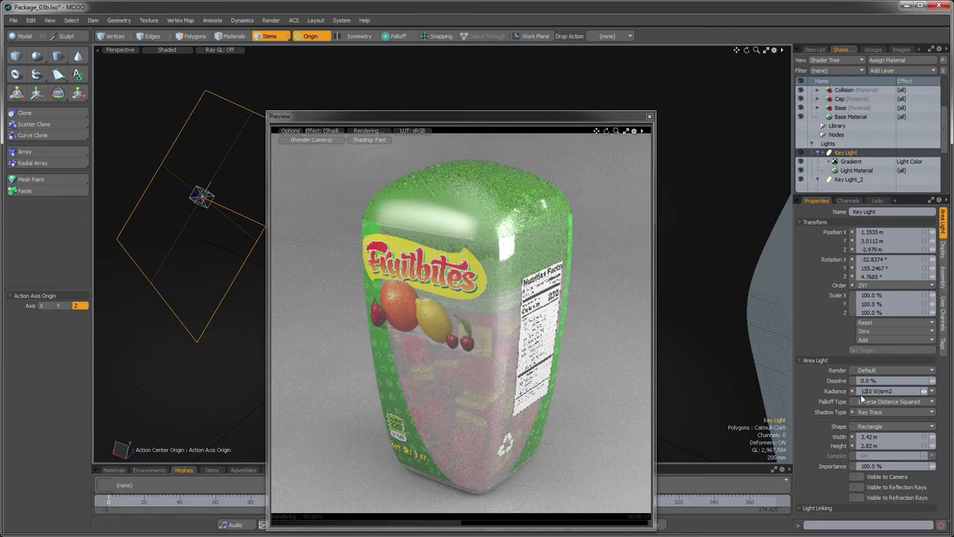
key(Return)
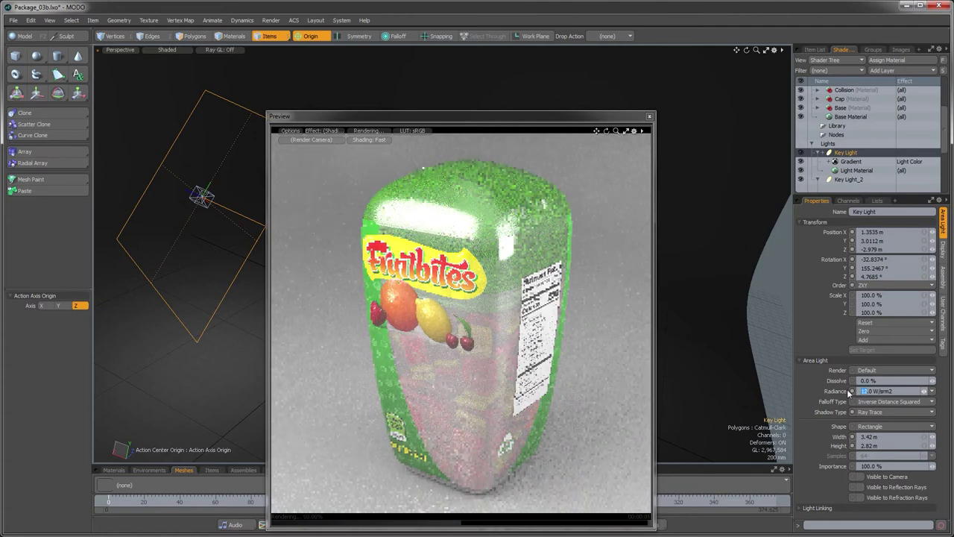
text(8)
key(Return)
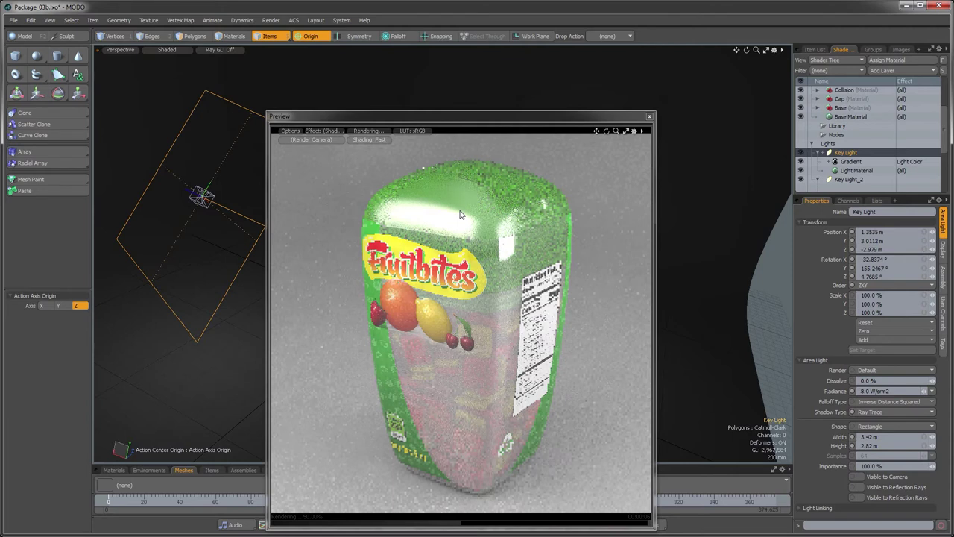
Step: Hide the CelloWrap mesh inside the Packaging group so the preview renders the bare cap and base
click(815, 49)
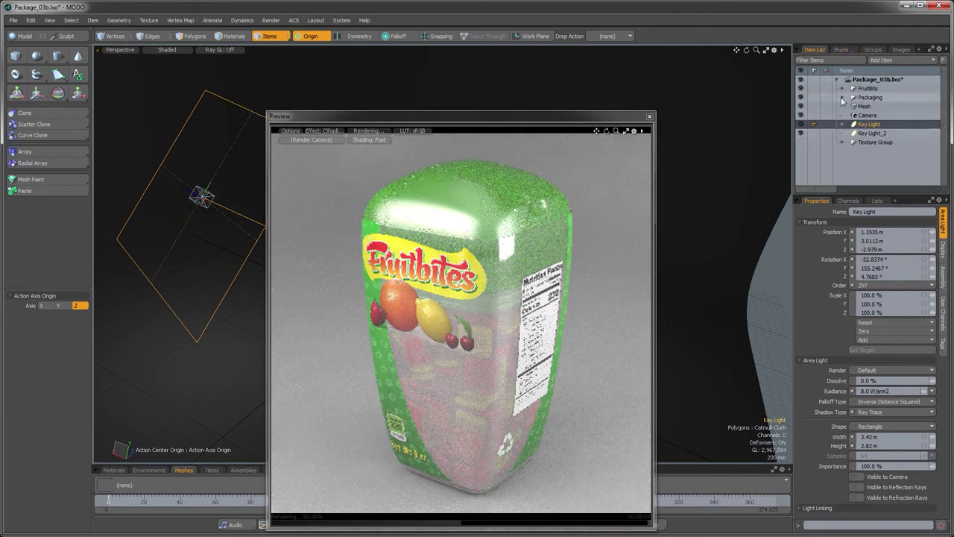
click(842, 97)
click(801, 107)
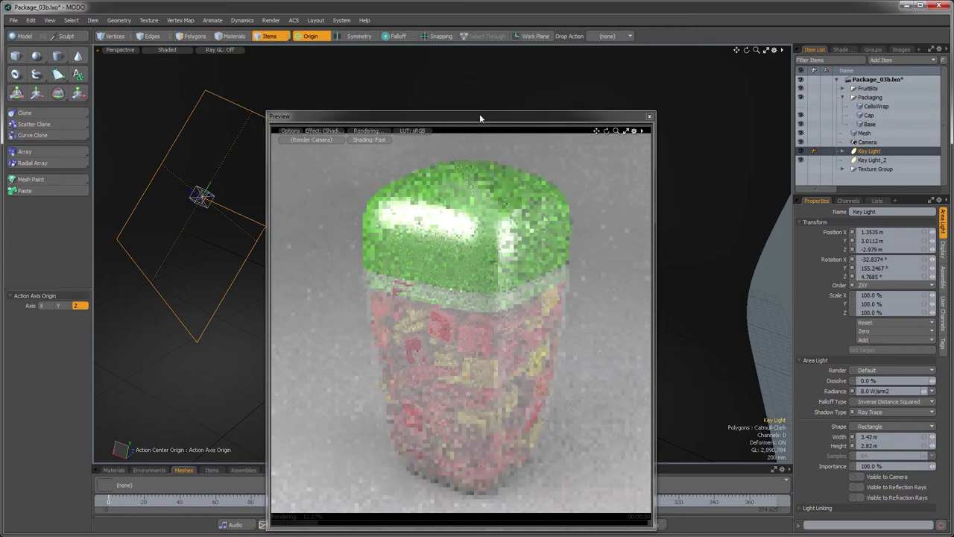
drag(480, 114, 492, 99)
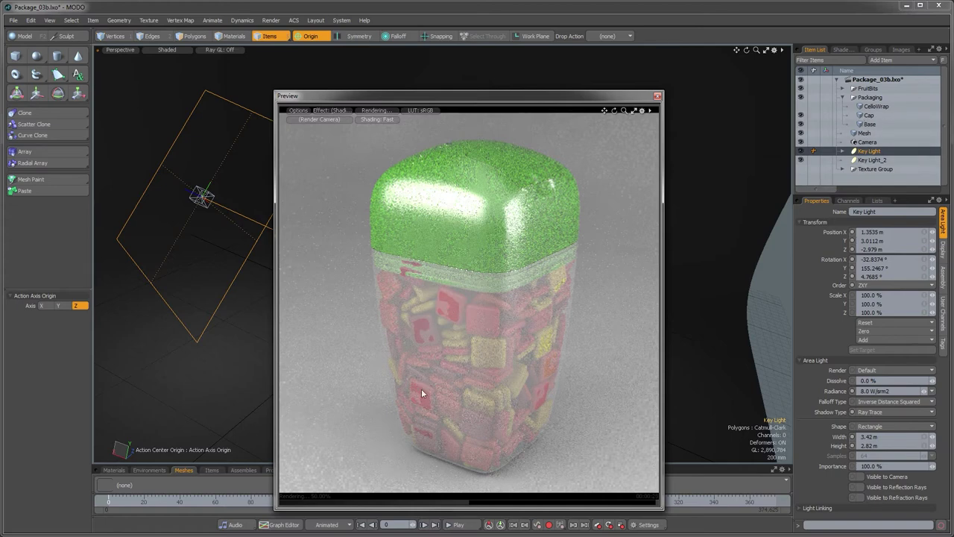
Step: Set the FruitBit material's Noise displacement layer to Value 1 of -50% and Value 2 of 50%
click(842, 50)
scroll(847, 104, up, 2)
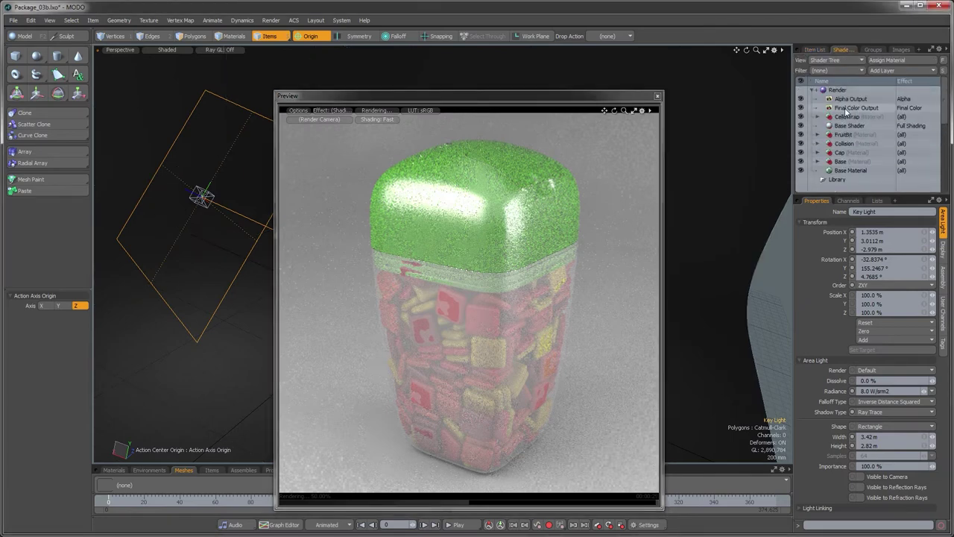
click(818, 135)
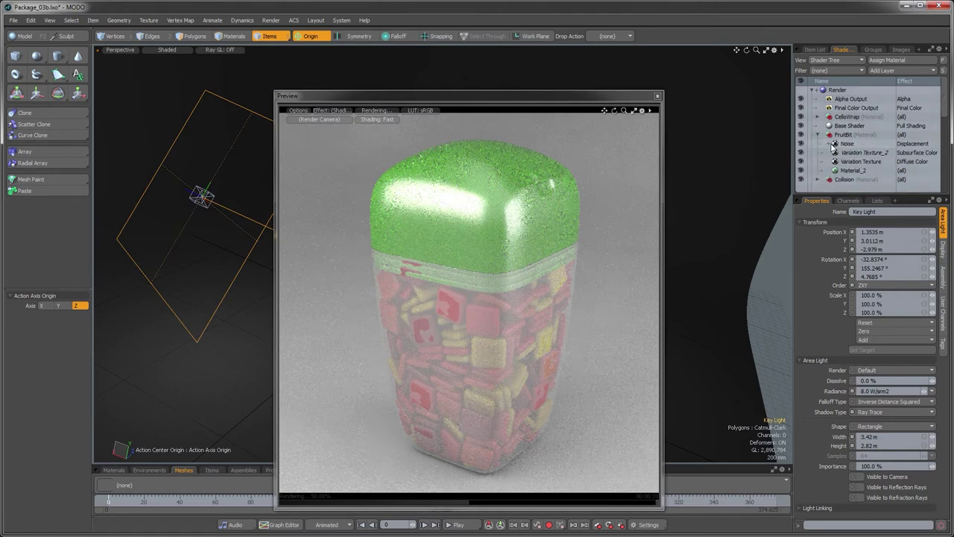
click(831, 144)
click(849, 143)
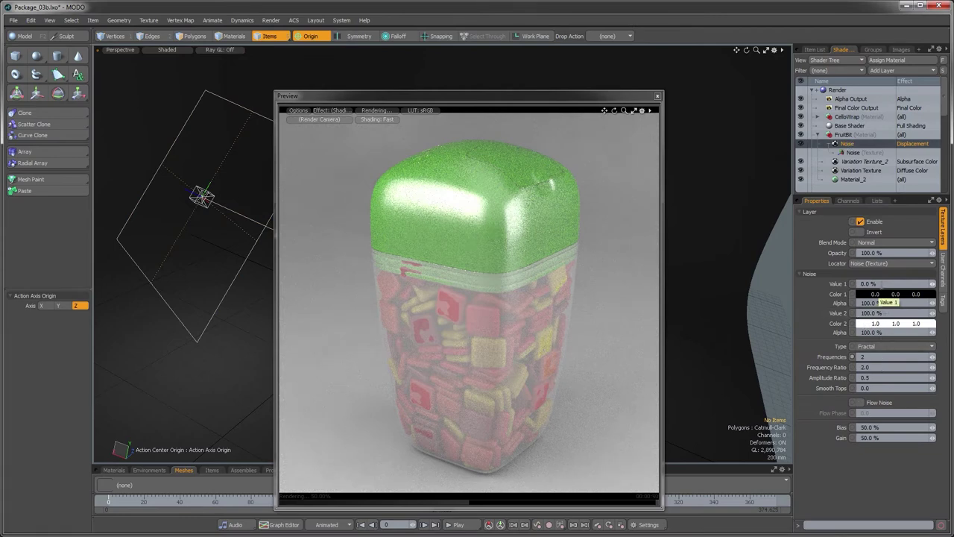
click(872, 313)
text(50)
key(Return)
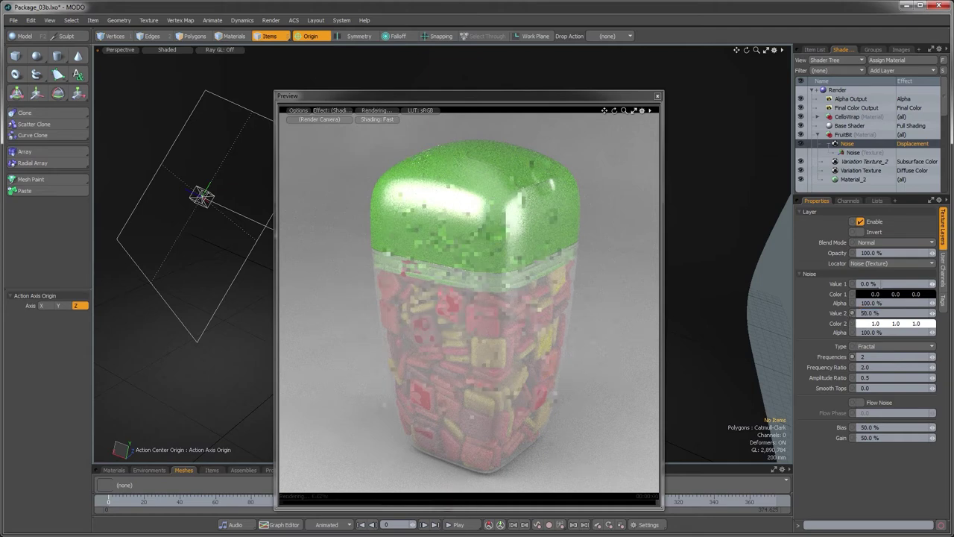
click(869, 283)
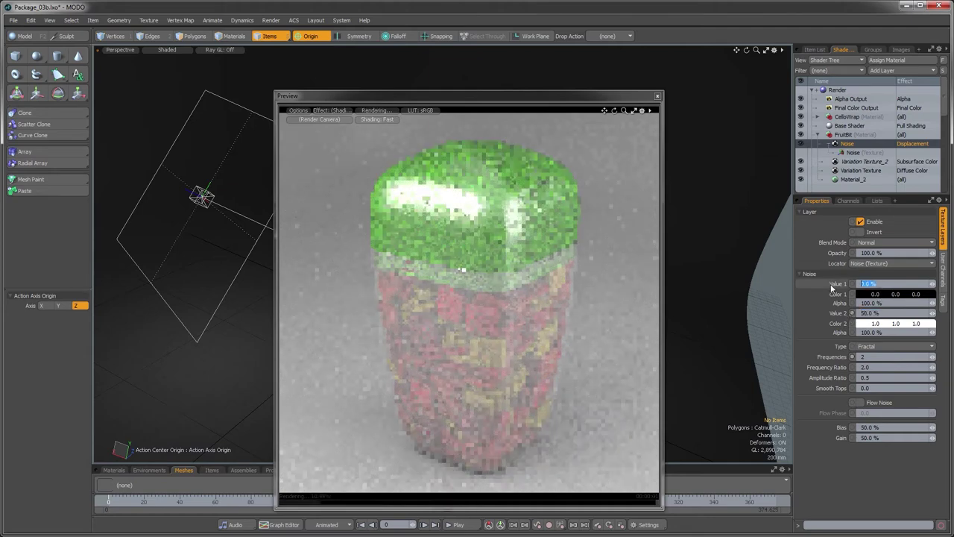
text(-50)
key(Return)
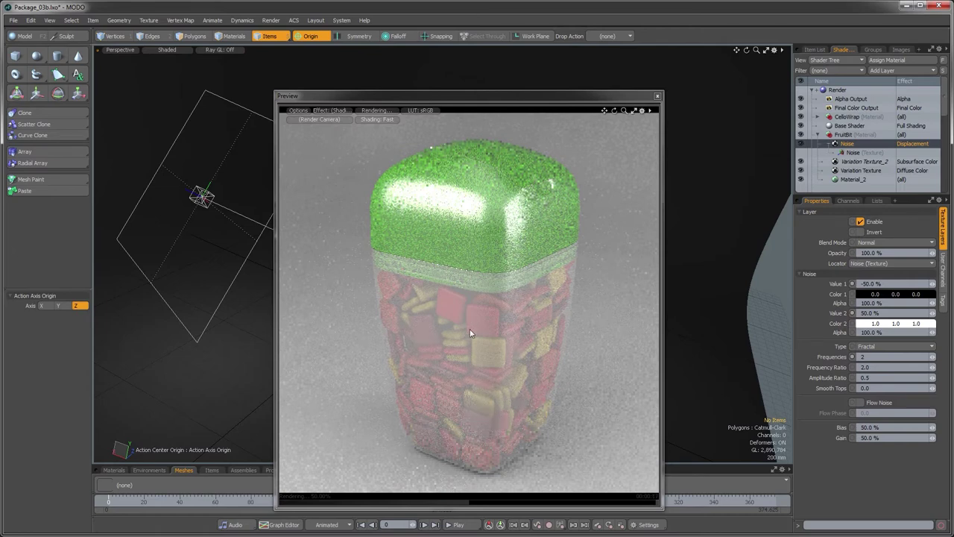
Step: Pick Cap_Material from the previewed cap and set its Specular Amount to 4%, comparing it with 8%
right_click(431, 205)
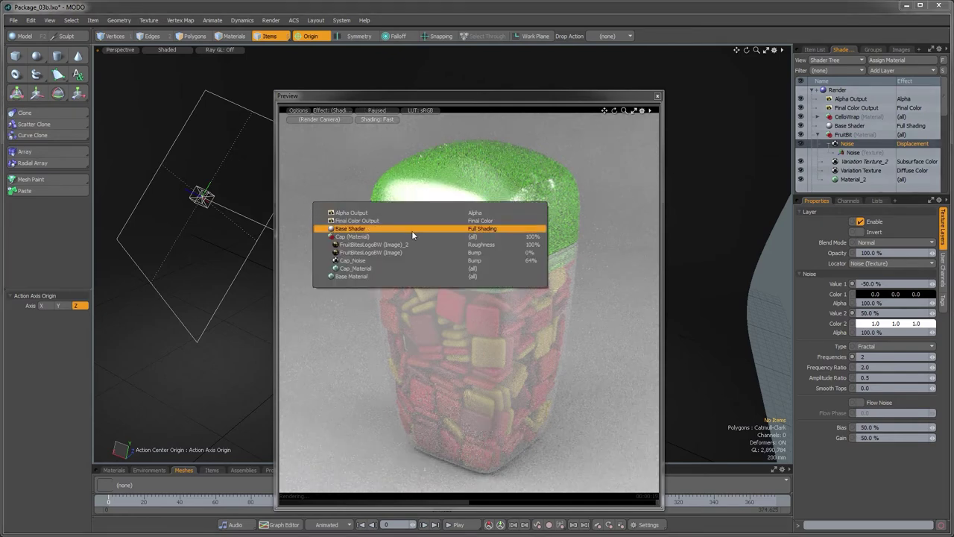
click(400, 270)
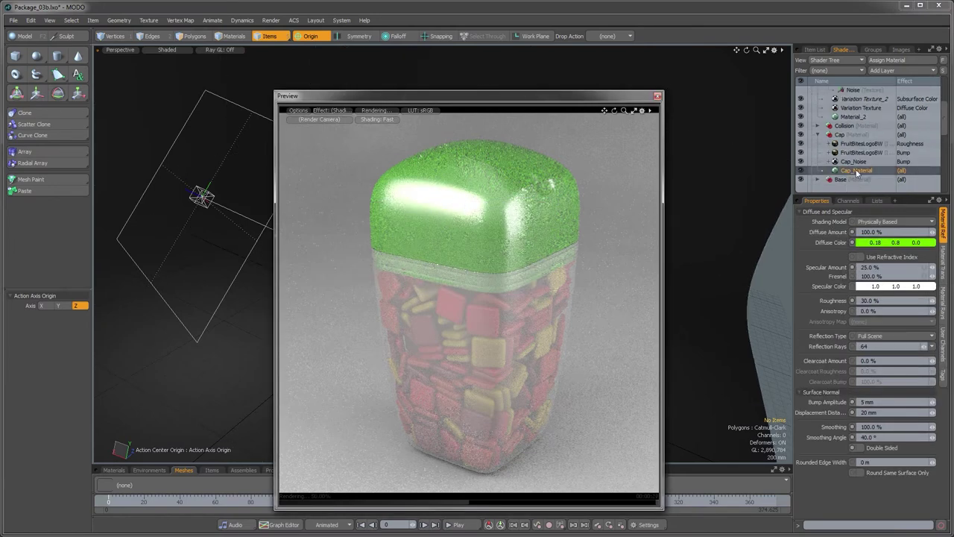
click(885, 266)
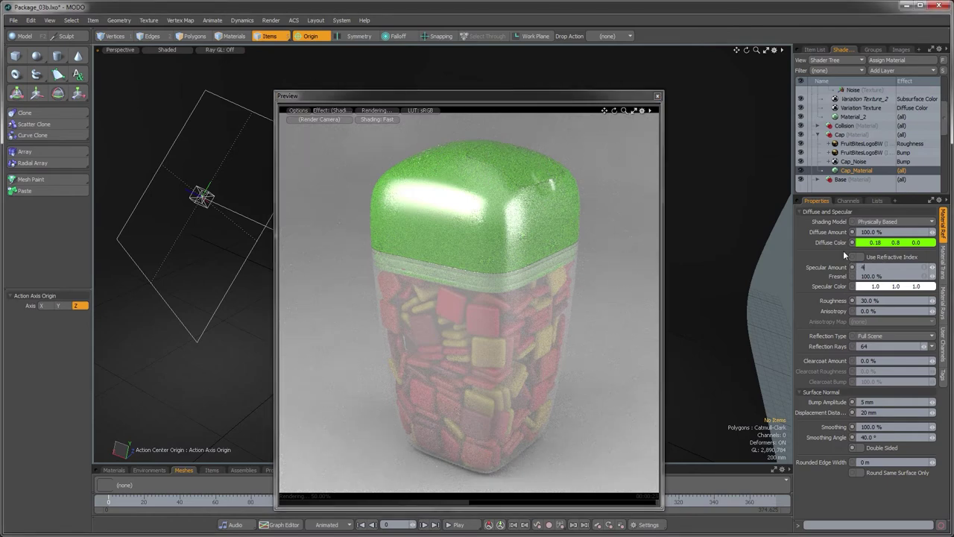
text(4)
key(Return)
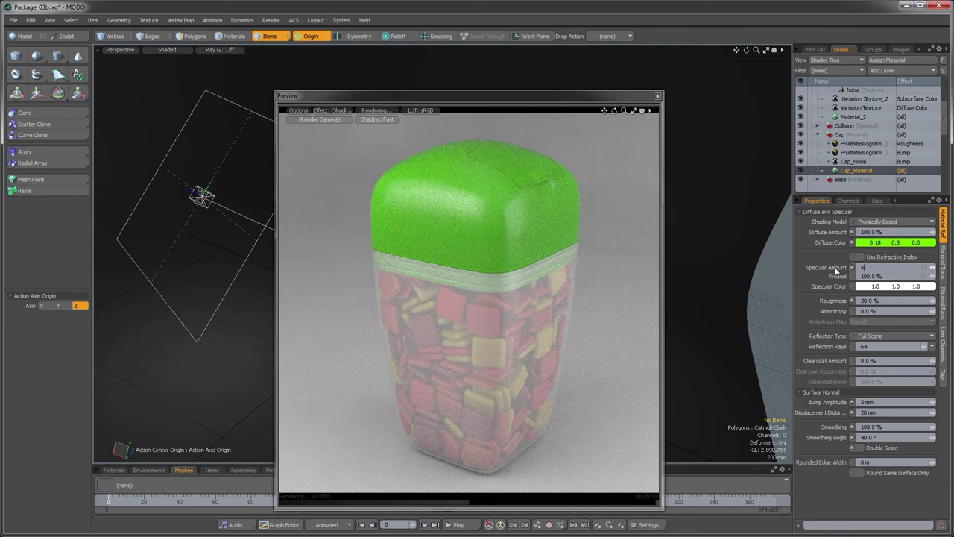
key(Return)
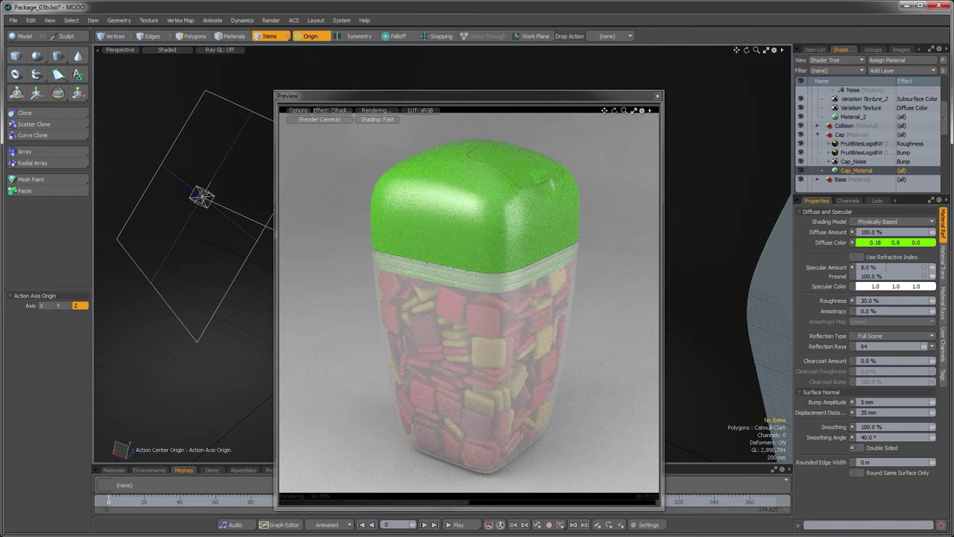
key(Return)
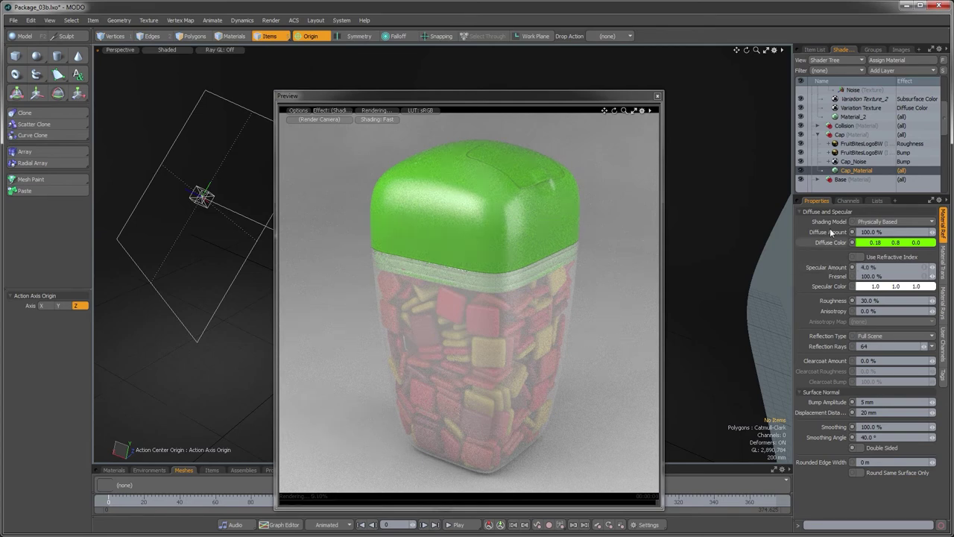
Step: Raise the Key Light's Radiance to 12 W/srm2
scroll(844, 154, down, 3)
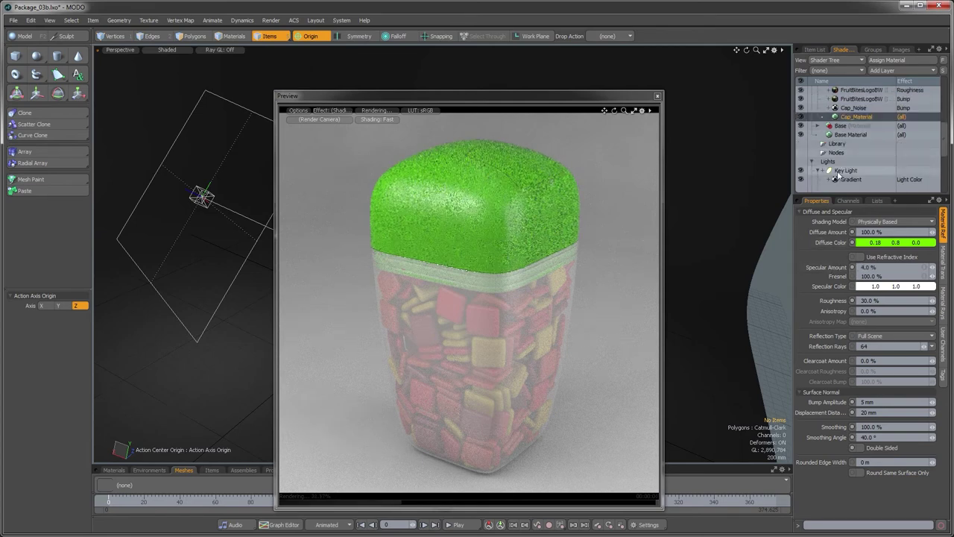
click(846, 172)
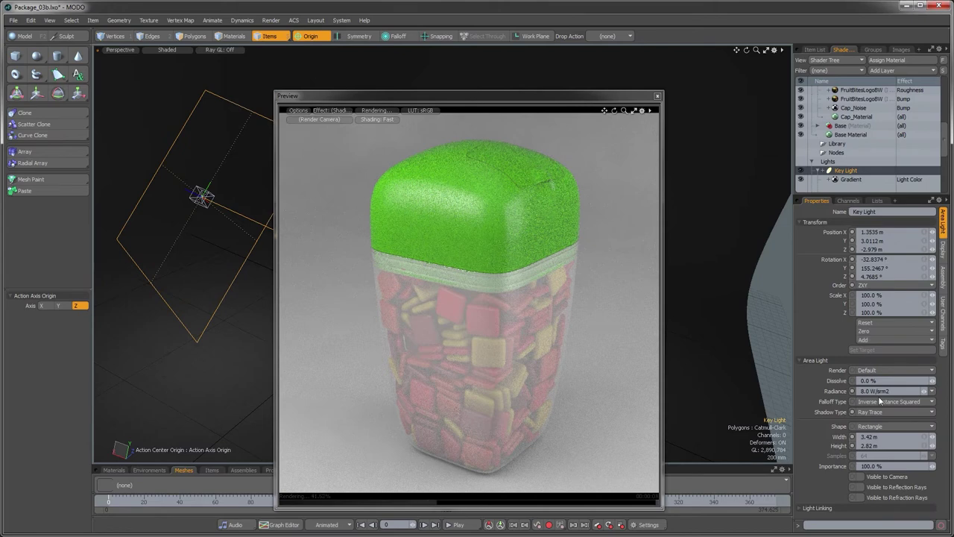
click(890, 391)
text(1)
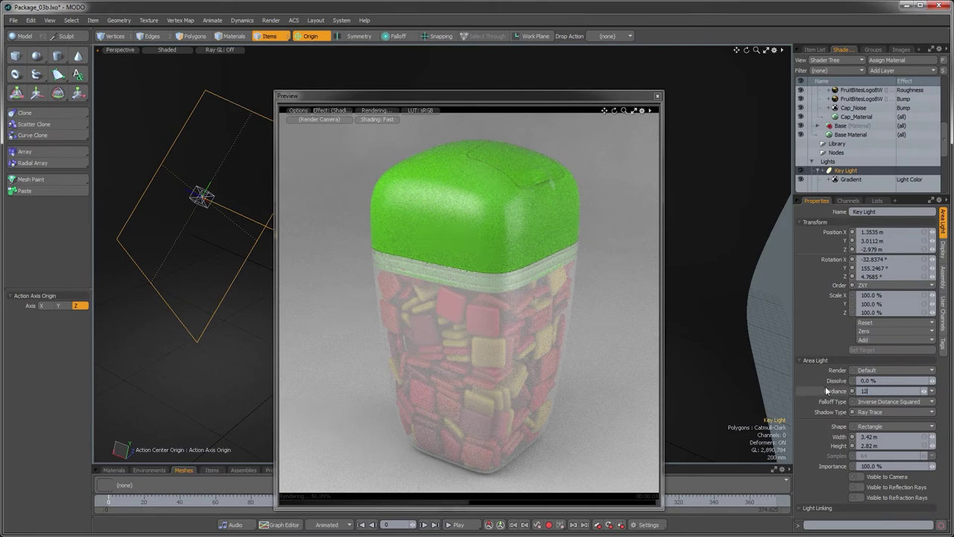
text(2)
key(Return)
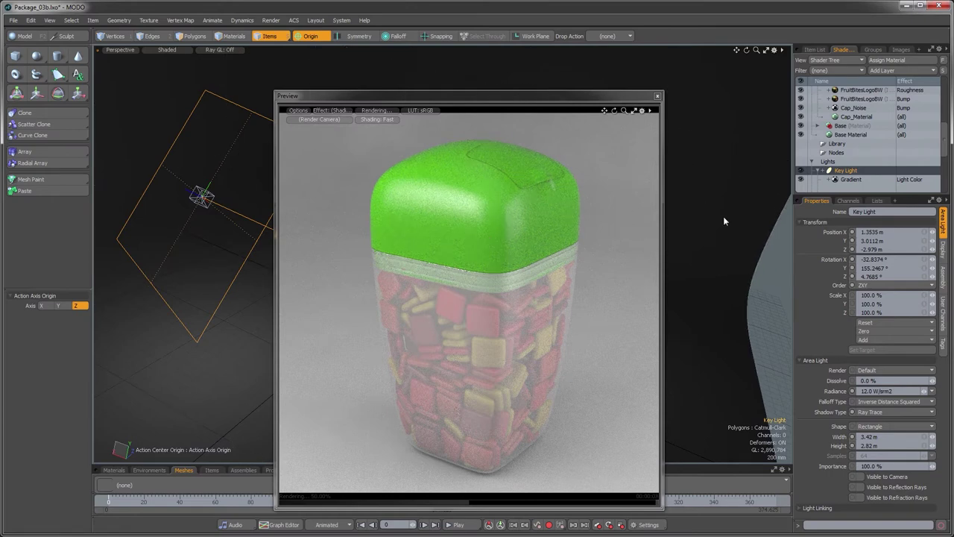
Step: Set the subsurface Scattering Distance of Cap_Material to 3 mm
scroll(848, 181, down, 1)
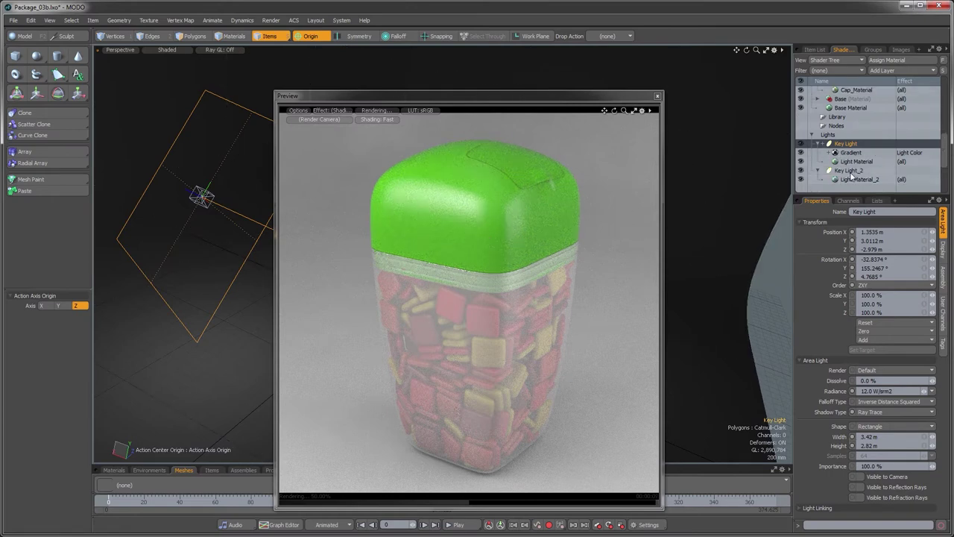
scroll(858, 168, down, 1)
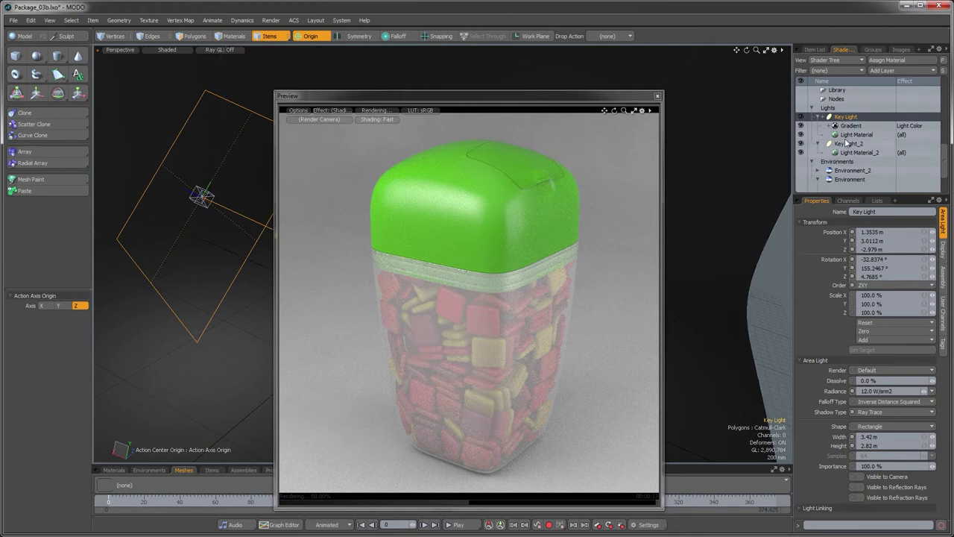
scroll(848, 146, up, 3)
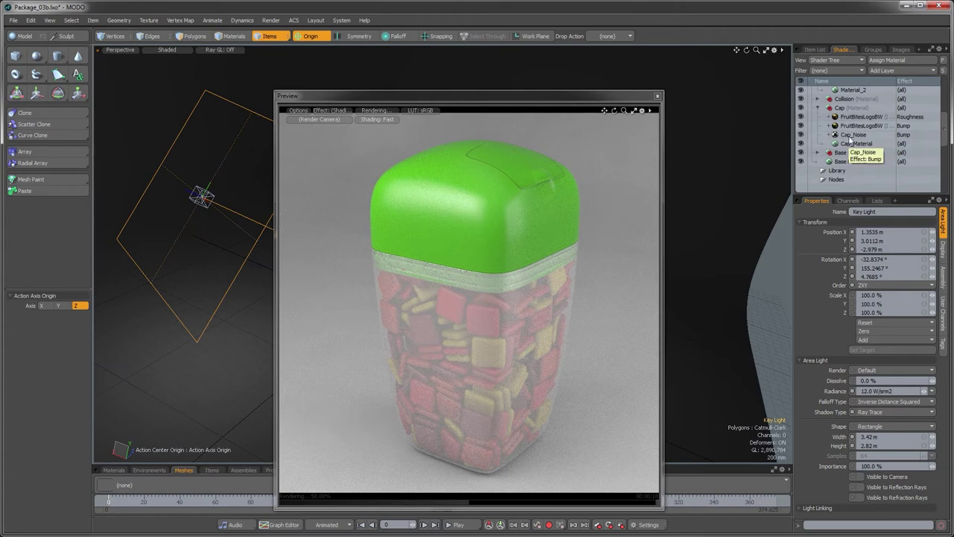
click(852, 143)
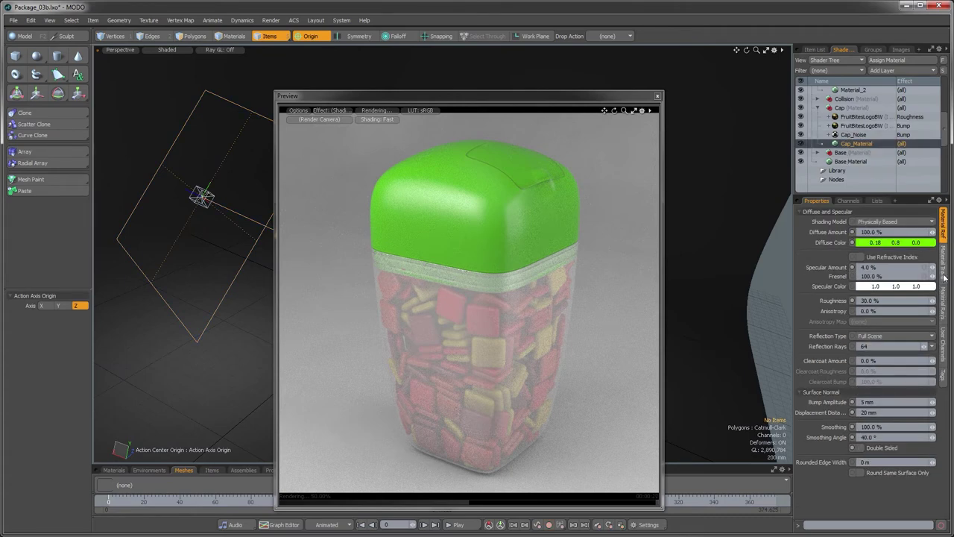
click(943, 264)
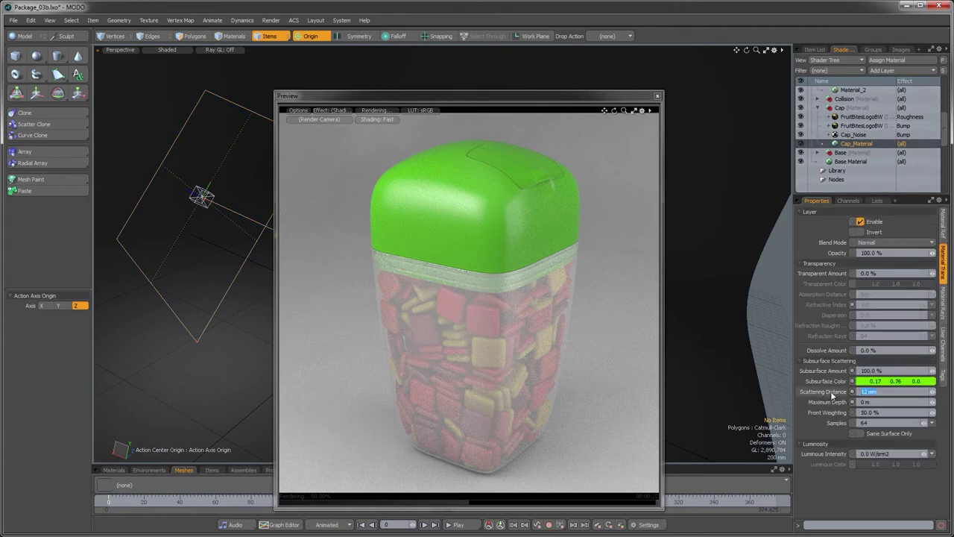
key(Return)
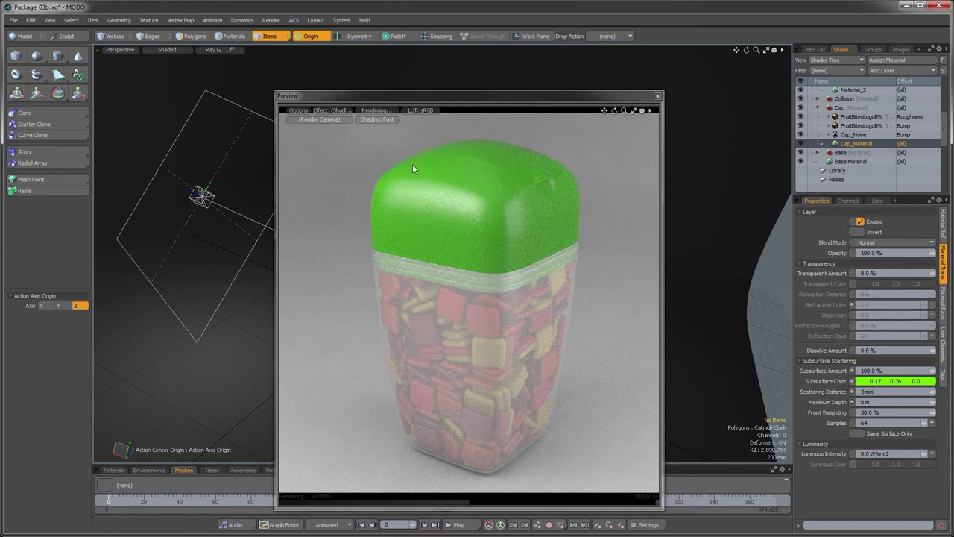
Step: Change the effect of the Cap group's FruitBitesLogoBW bump layer to Displacement
click(865, 126)
click(891, 128)
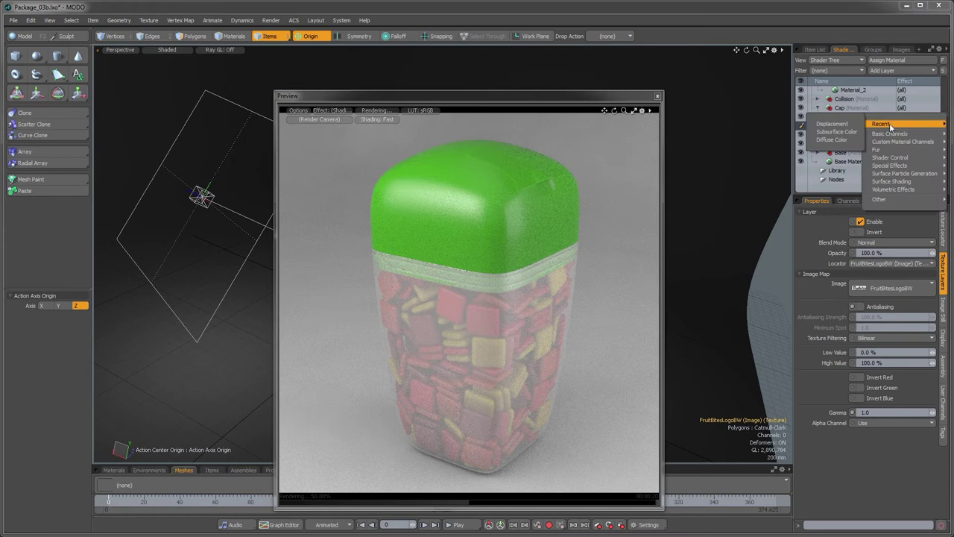
click(852, 127)
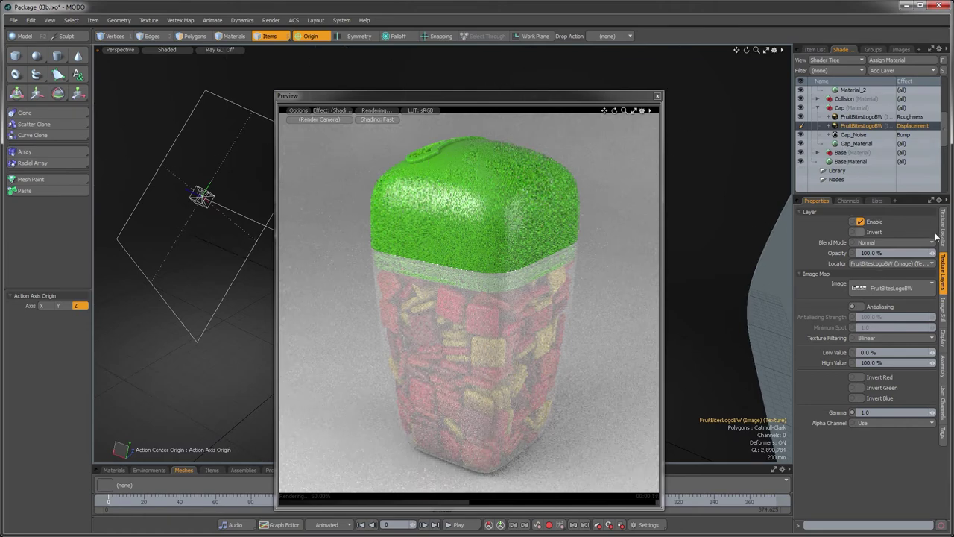
Step: Set the Displacement Distance of Cap_Material to 4 mm
click(857, 143)
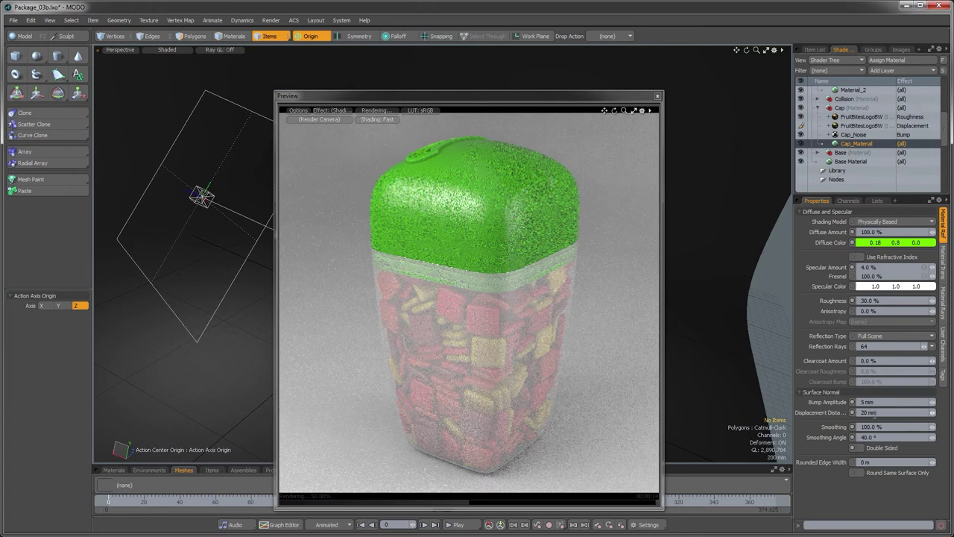
click(866, 412)
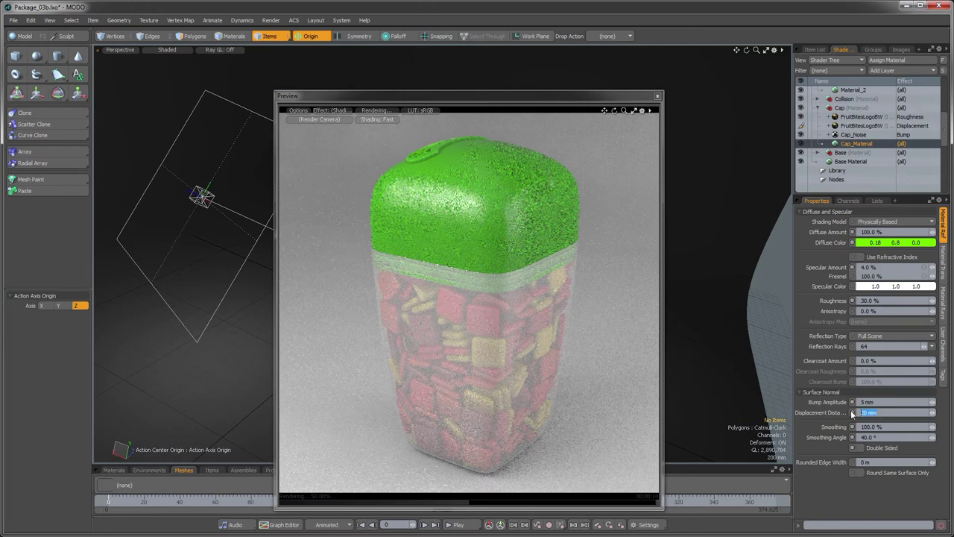
text(4)
key(Return)
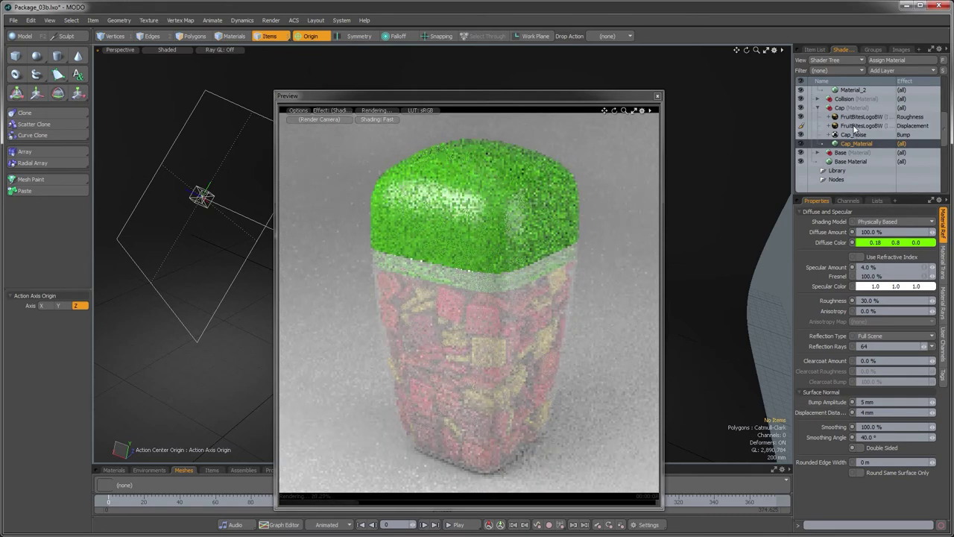
Step: Set the High Value of the cap's FruitBitesLogoBW displacement layer to -100%
click(873, 126)
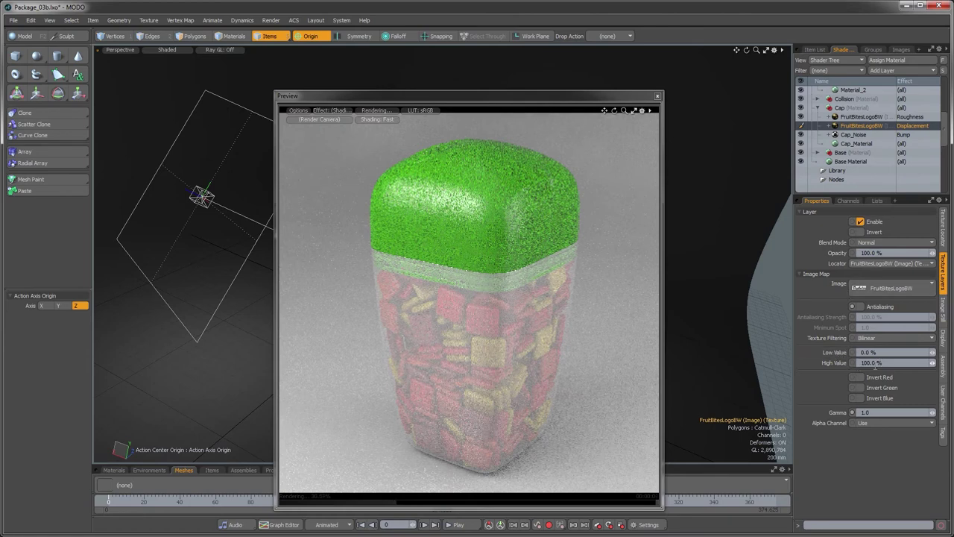
click(891, 363)
text(-100)
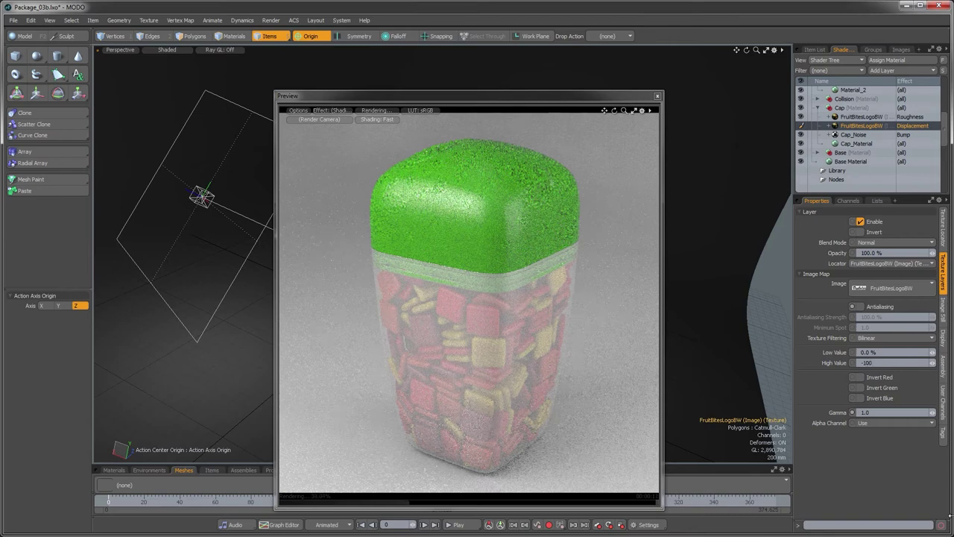
key(Return)
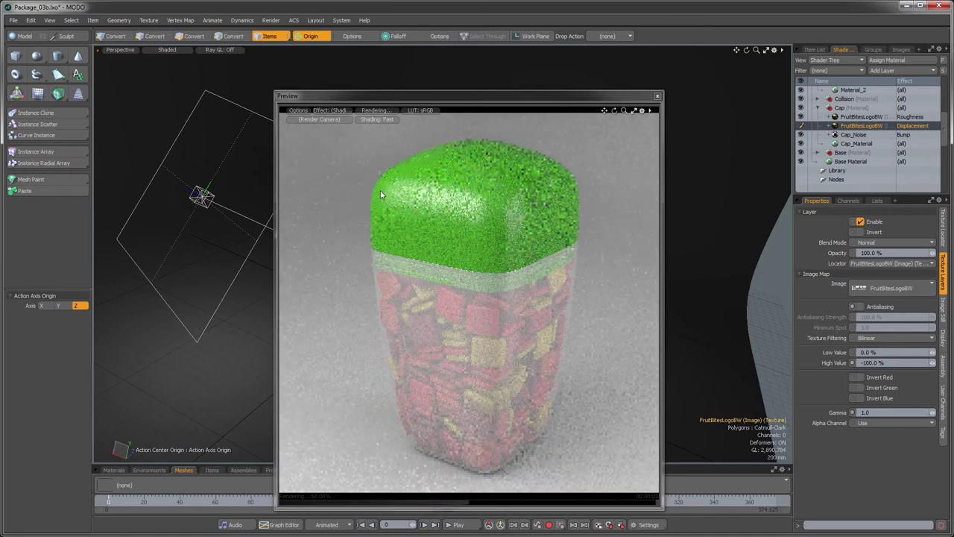
alt+drag(427, 197, 431, 288)
alt+shift+drag(357, 164, 451, 275)
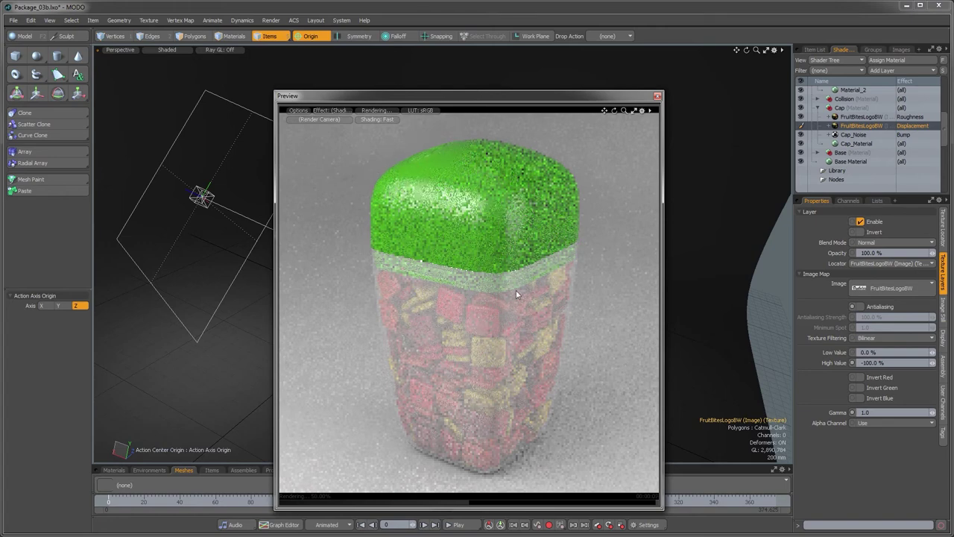
Step: Pick the Base group's material from the previewed container and set its Specular Amount to 4%
click(451, 331)
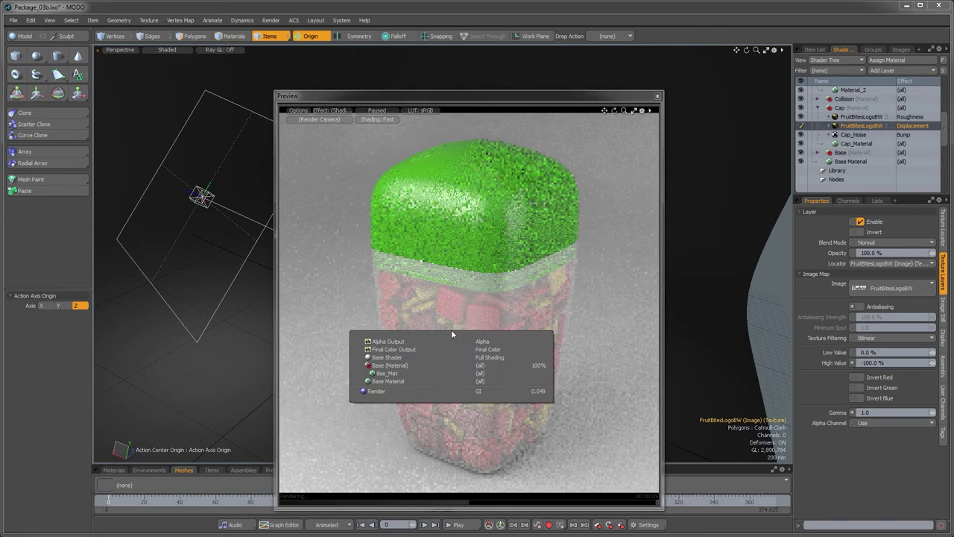
click(442, 377)
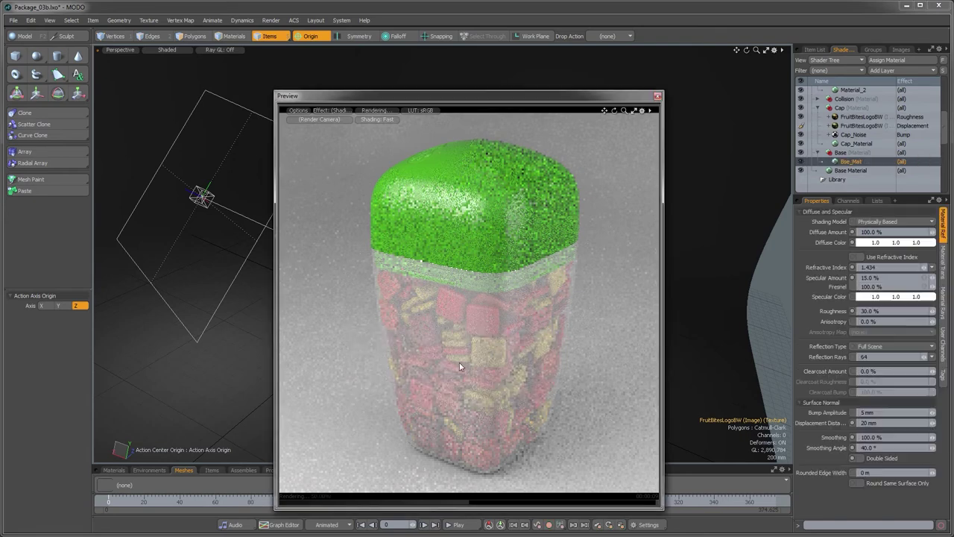
click(858, 278)
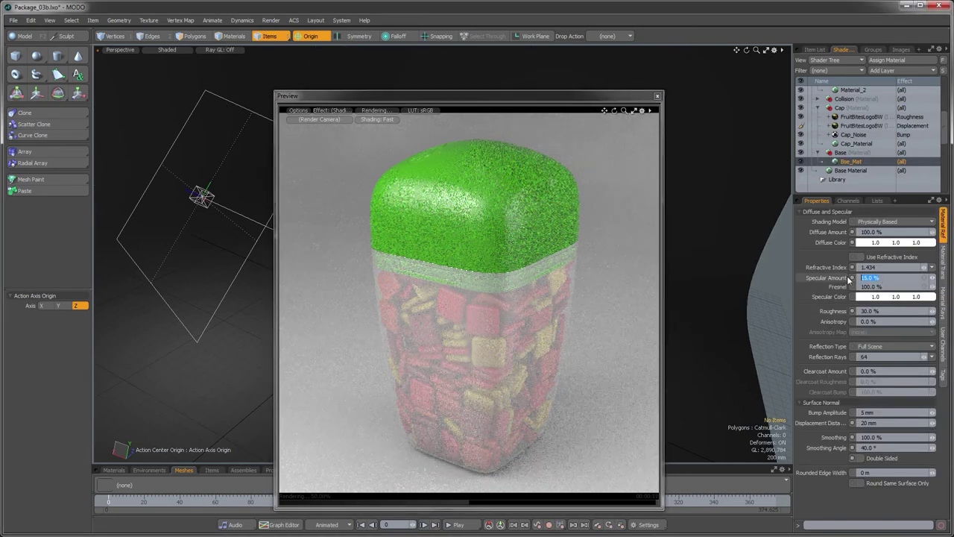
text(4)
key(Return)
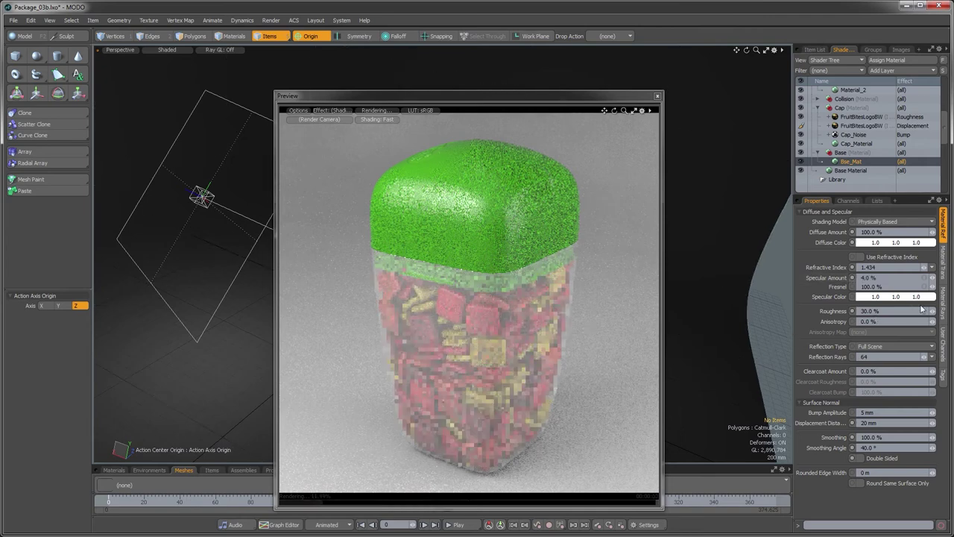
Step: Raise the Transparent Amount of the Base group's material to 98%
click(942, 262)
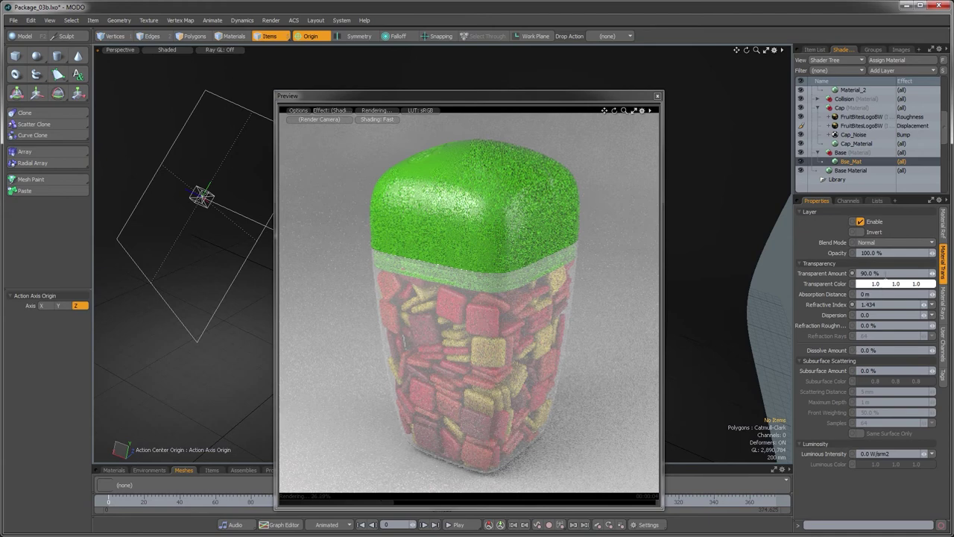
click(864, 273)
text(98)
key(Return)
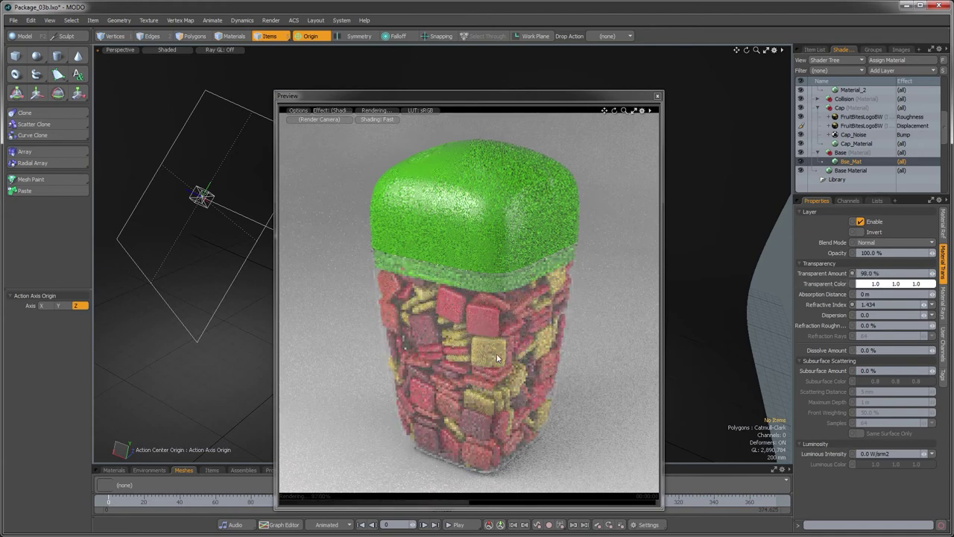
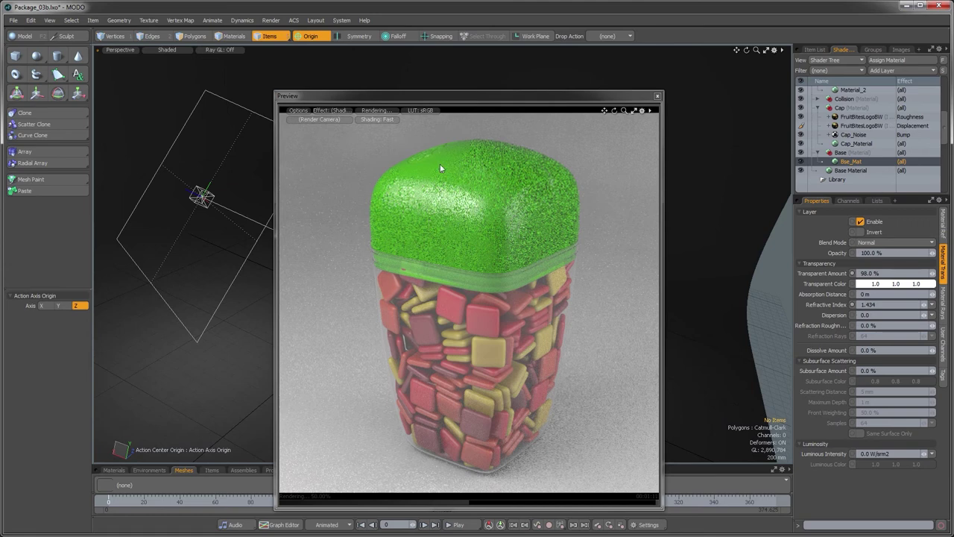
Step: Close the render preview and collapse all the material groups in the shader tree
drag(457, 97, 471, 76)
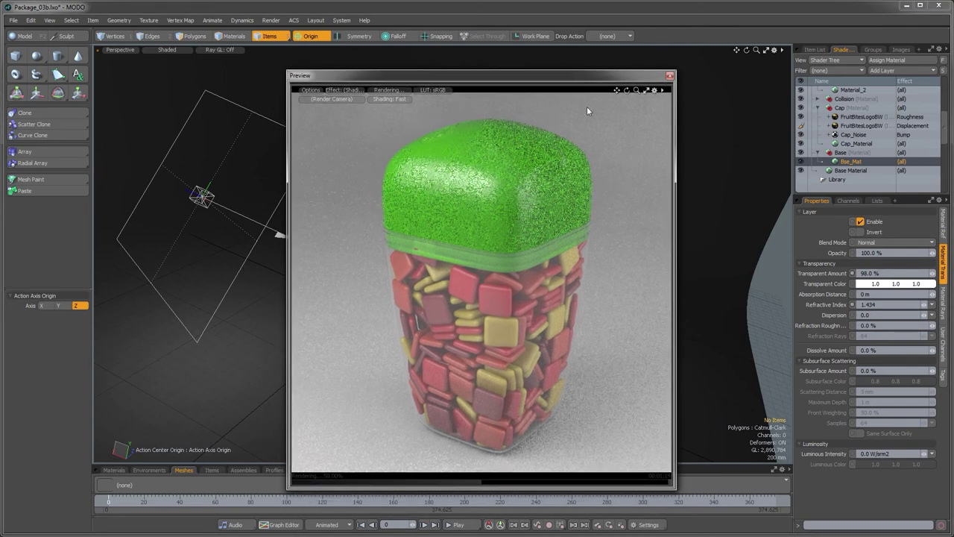
click(669, 78)
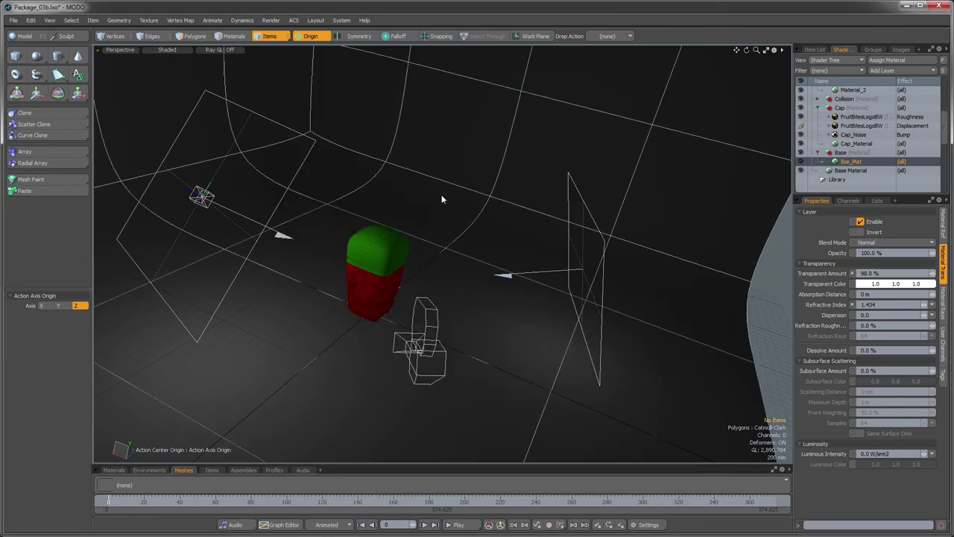
scroll(832, 131, up, 5)
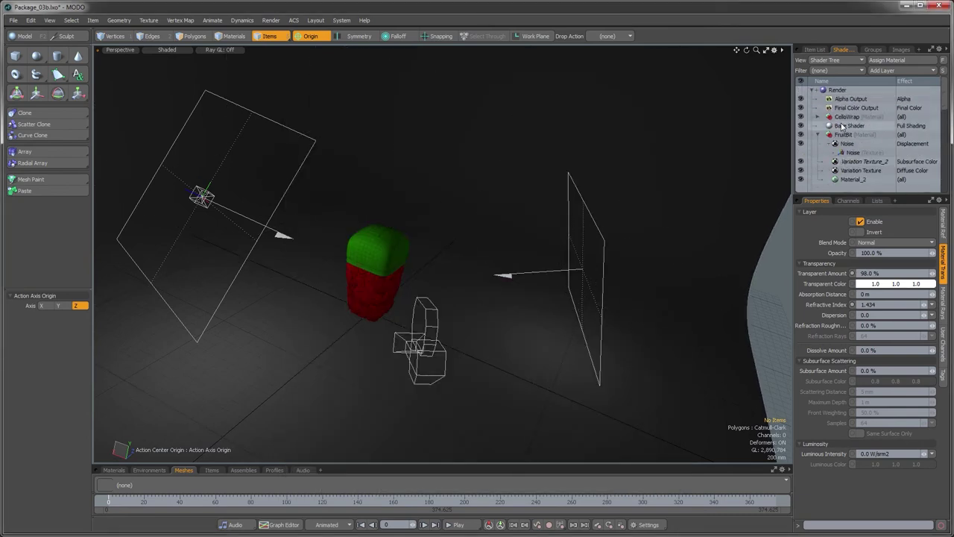
ctrl+click(812, 90)
click(812, 90)
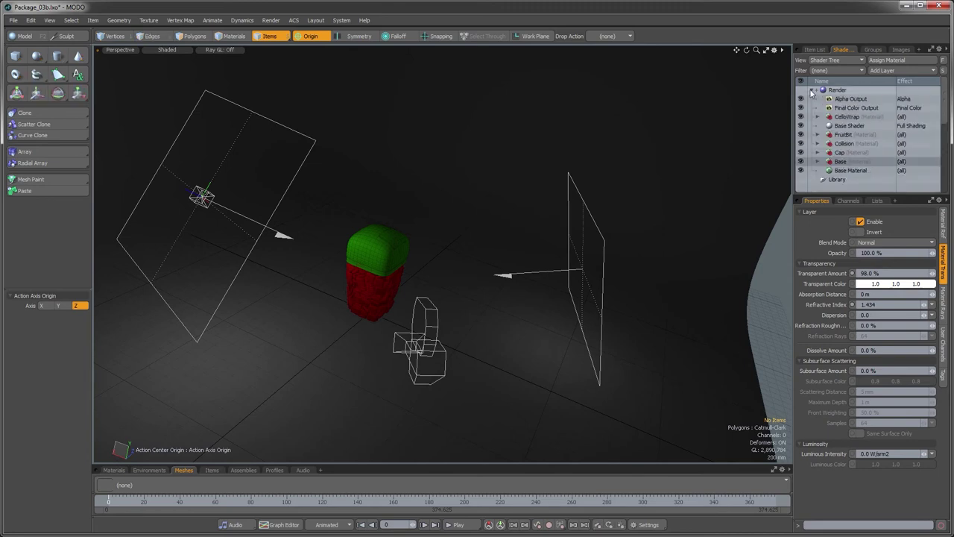
Step: Make the CelloWrap mesh in the Packaging group visible and reopen the render preview
click(813, 50)
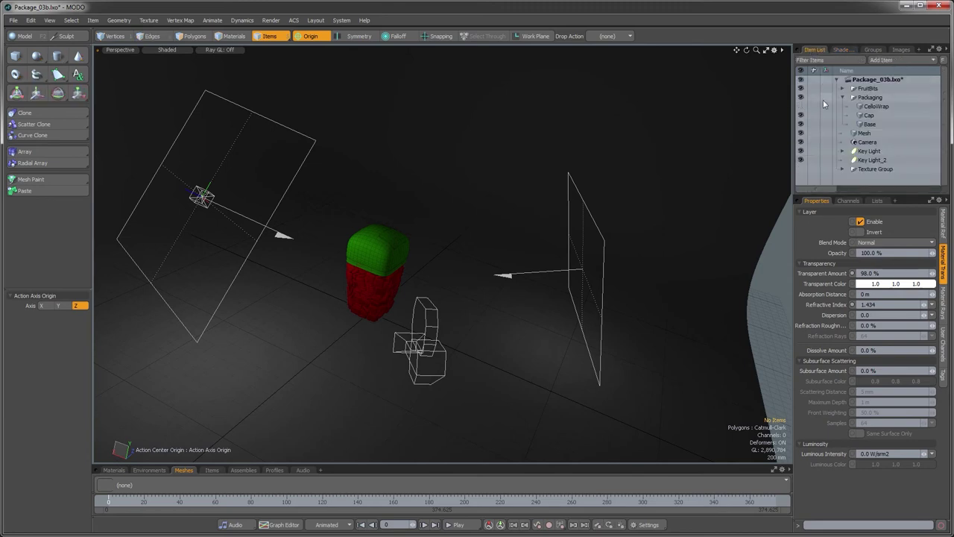
mouse_move(507, 273)
alt+mouse_down()
mouse_move(456, 241)
mouse_move(439, 275)
mouse_move(471, 265)
mouse_move(442, 271)
mouse_move(437, 253)
mouse_move(421, 259)
alt+mouse_up()
alt+drag(600, 189, 592, 200)
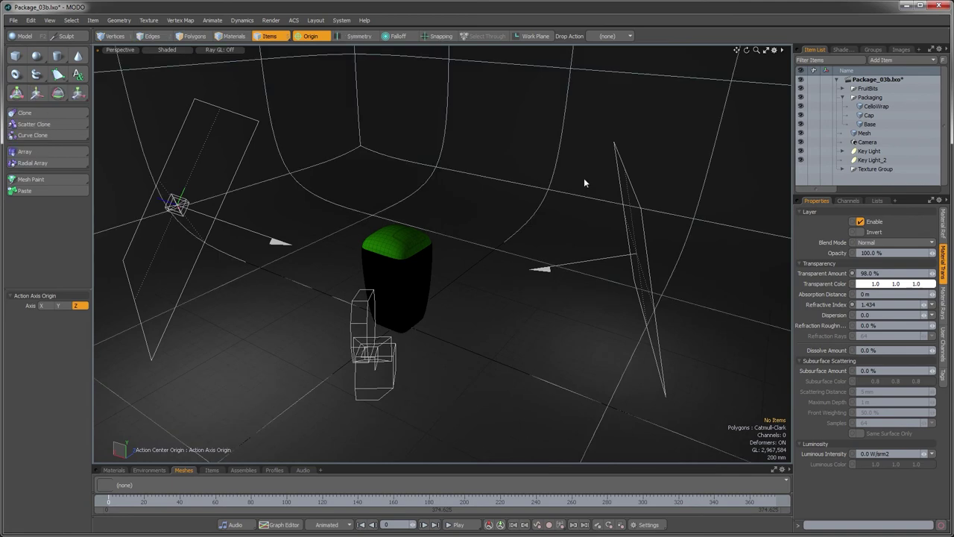
key(F9)
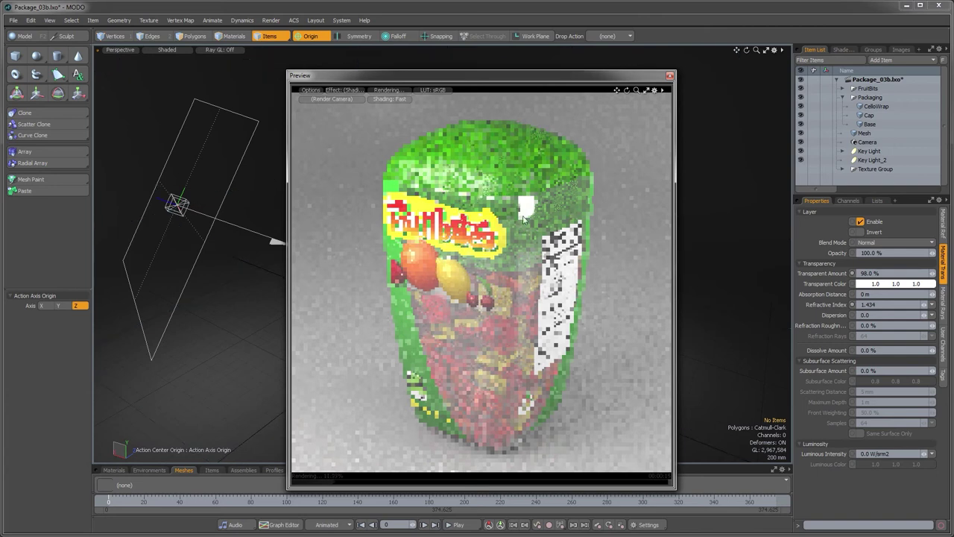
Step: Pick Cello_Mat from the previewed wrapper and set its Specular Amount to 3%
right_click(526, 250)
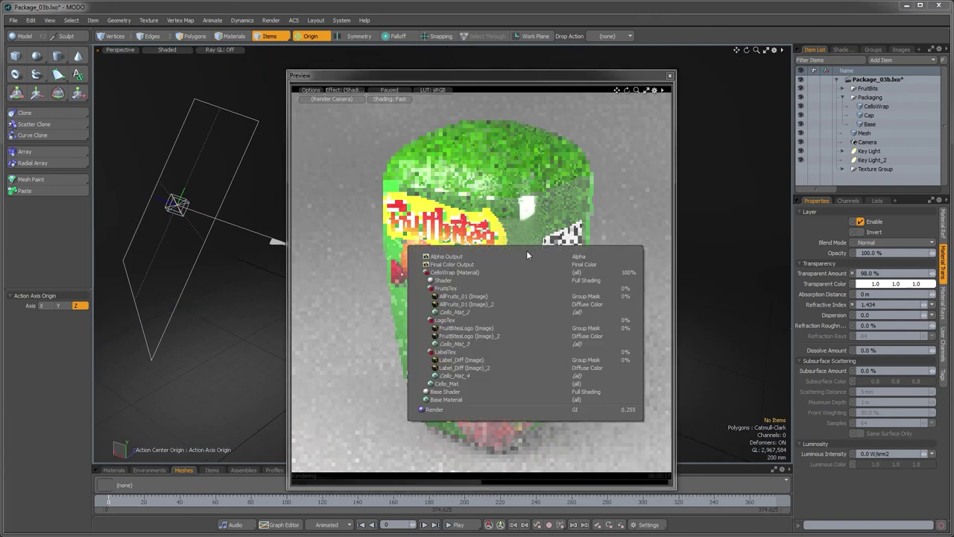
click(482, 383)
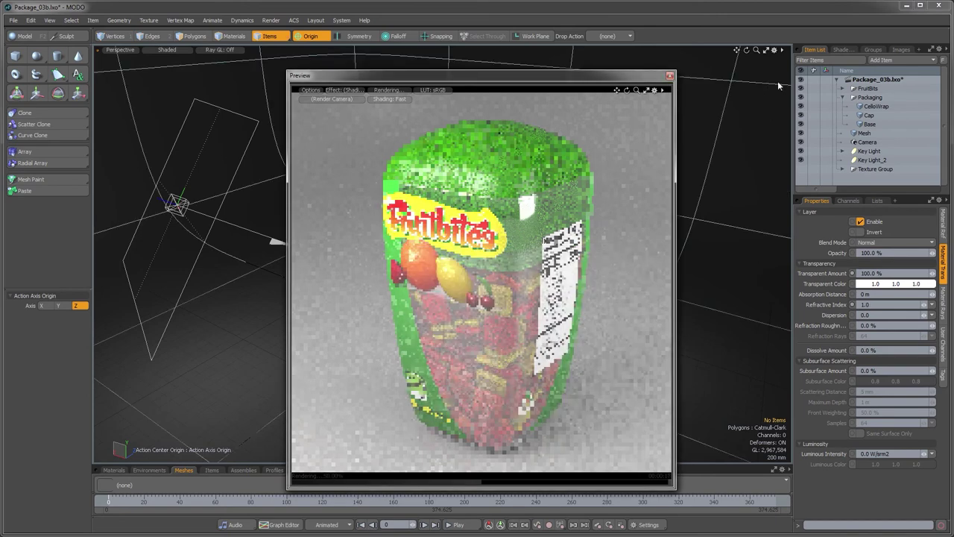
click(844, 49)
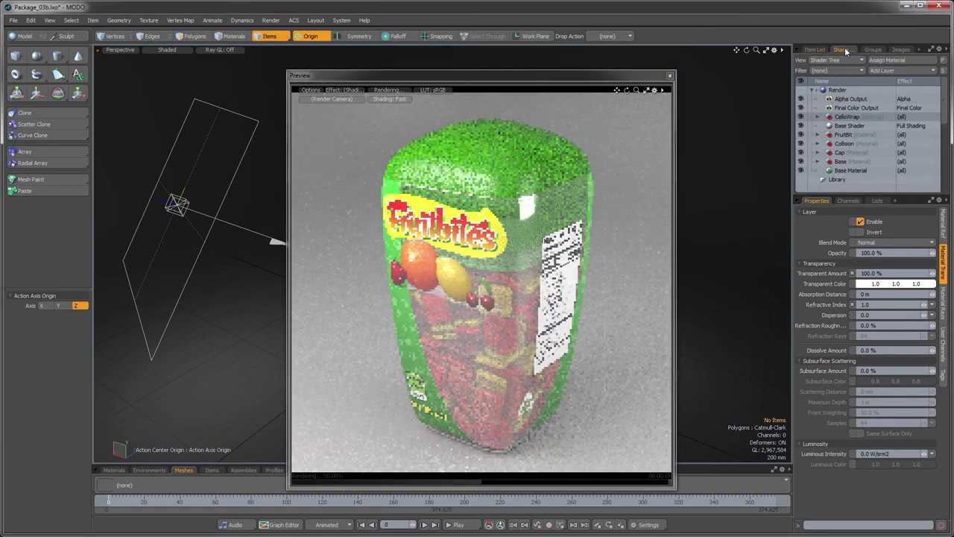
click(818, 117)
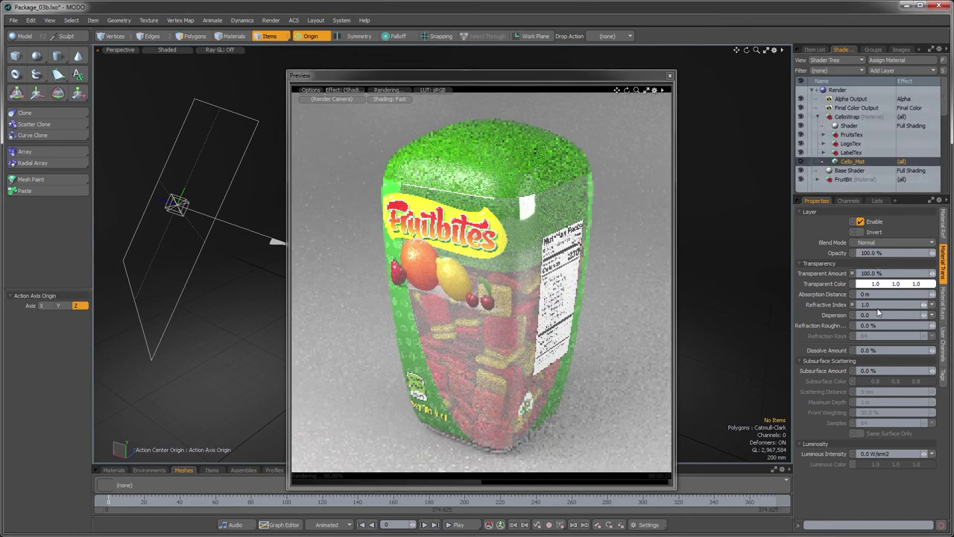
click(940, 231)
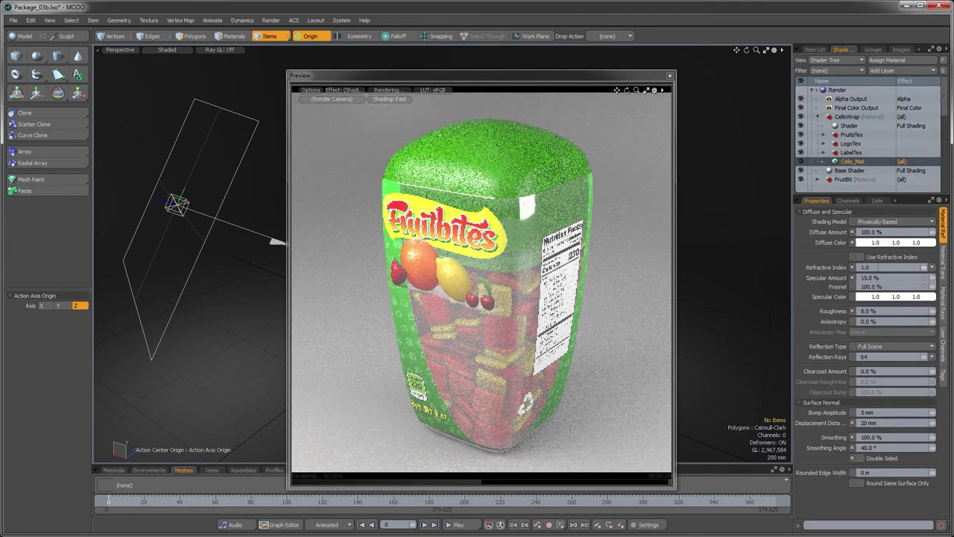
drag(883, 278, 859, 278)
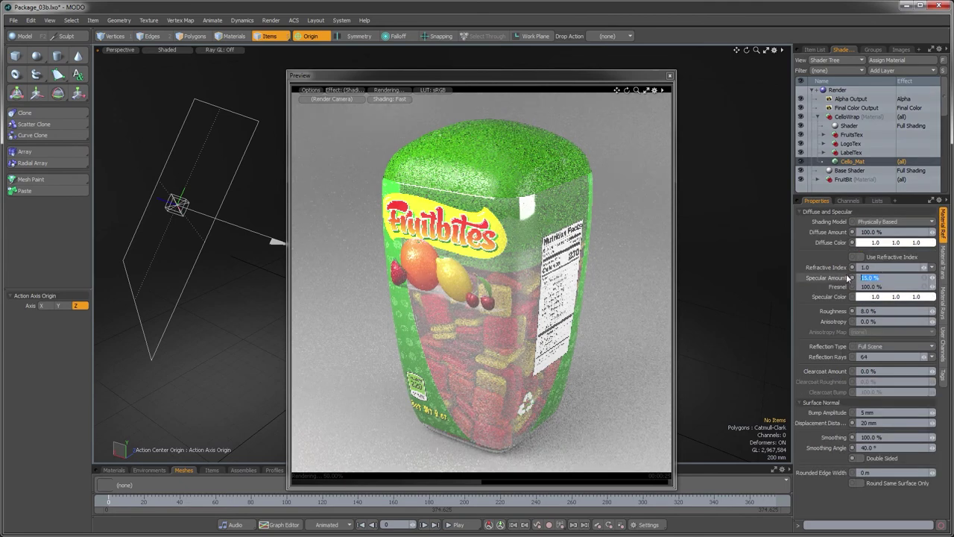
text(3)
key(Return)
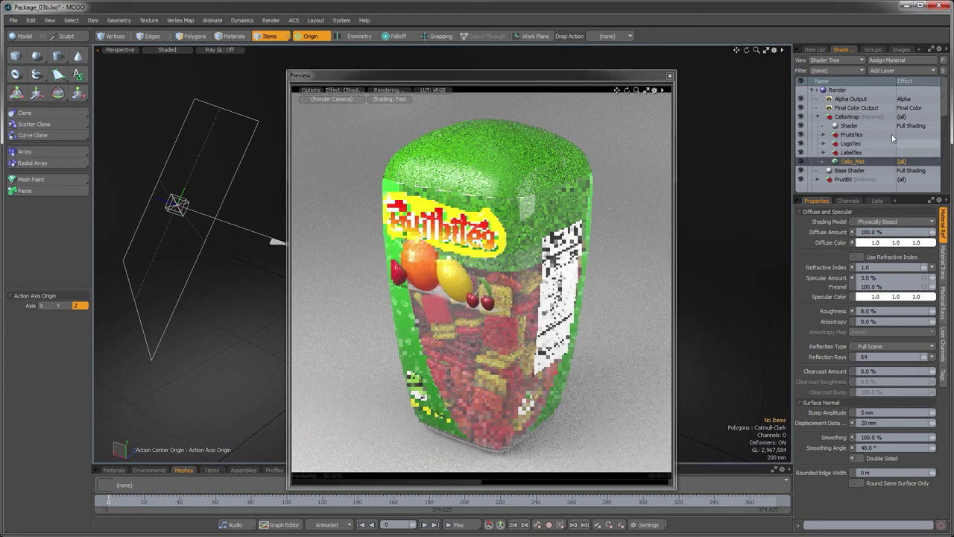
Step: Inspect Cello_Mat_2 in the FruitsTex group, and set the Diffuse Color of Cello_Mat to black (0.0, 0.0, 0.0)
click(824, 135)
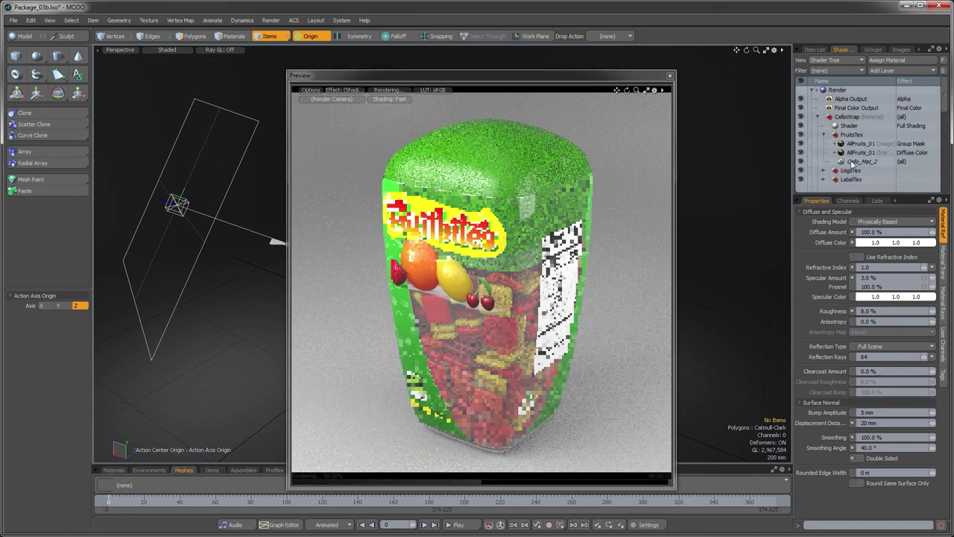
click(858, 161)
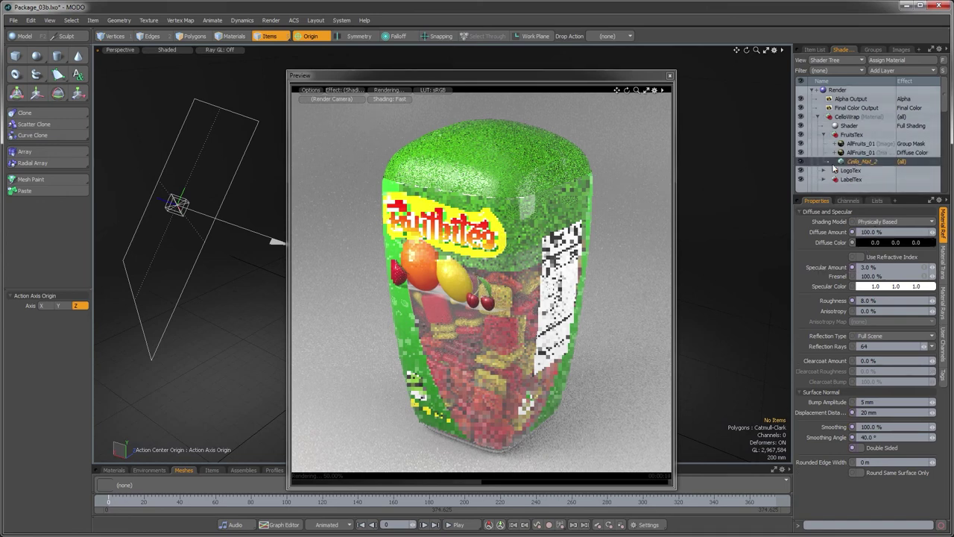
click(824, 135)
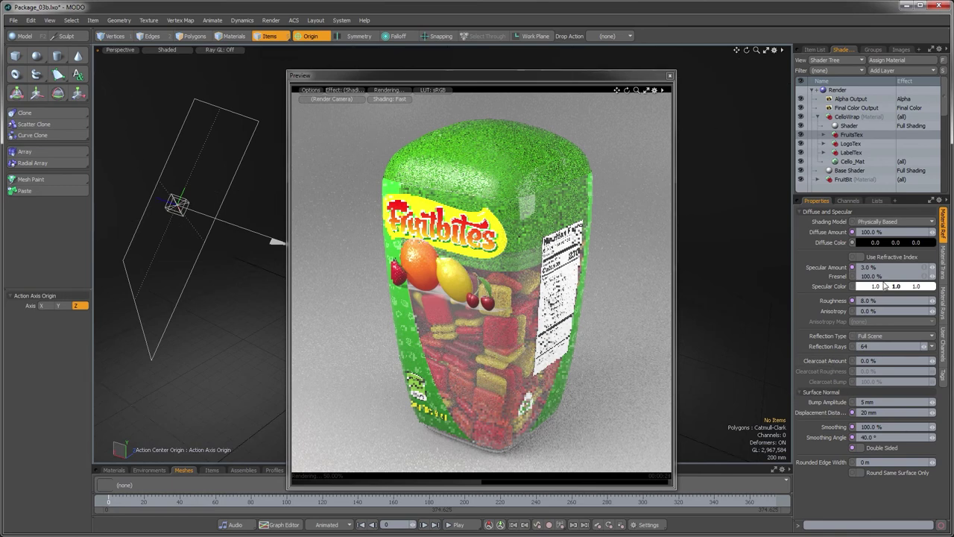
click(852, 161)
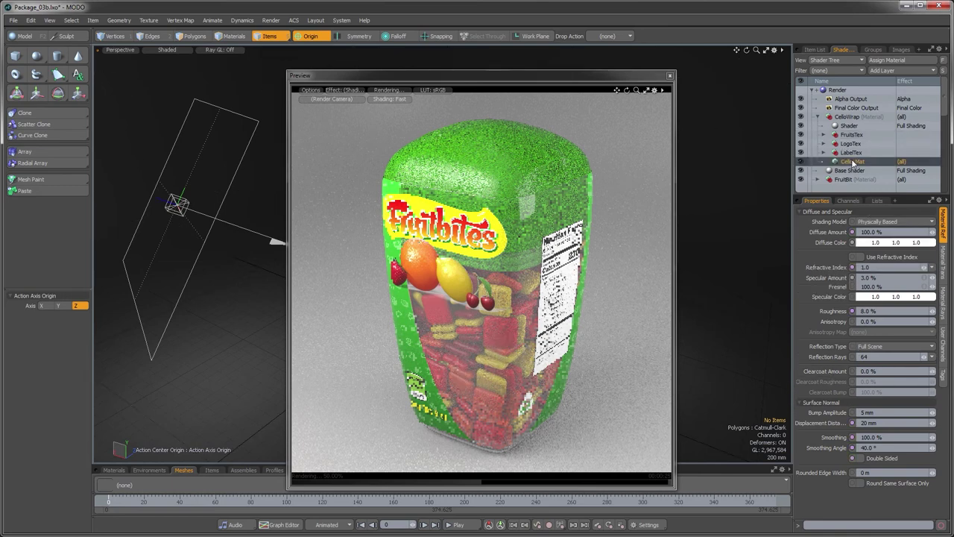
drag(863, 245, 848, 244)
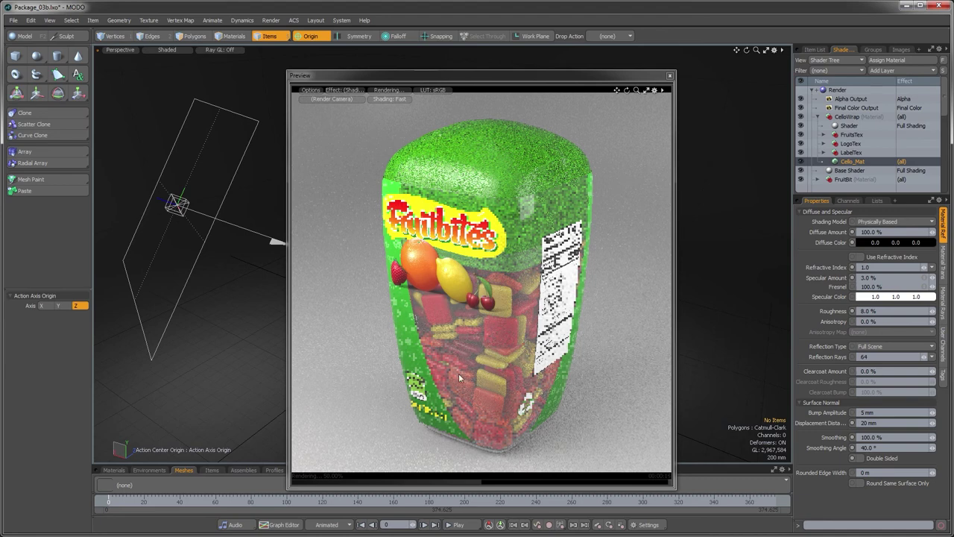
Step: Make both area lights, Key Light and Key Light_2, visible to the camera, reflection rays and refraction rays
drag(508, 74, 435, 75)
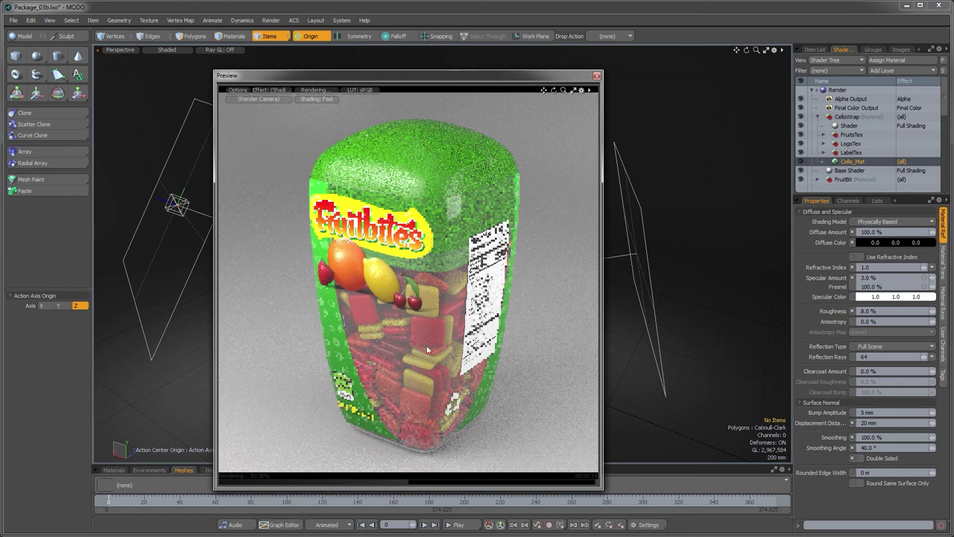
click(651, 249)
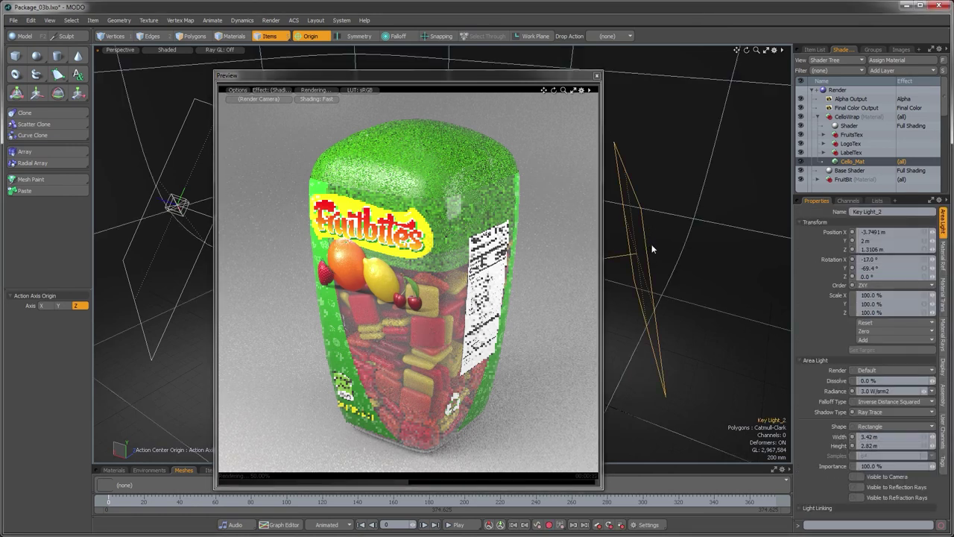
shift+click(196, 259)
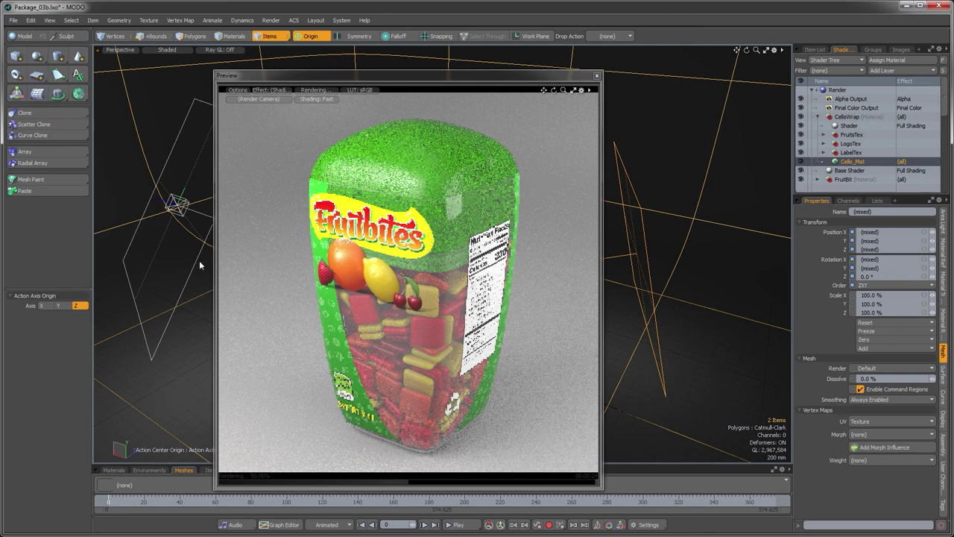
shift+click(198, 263)
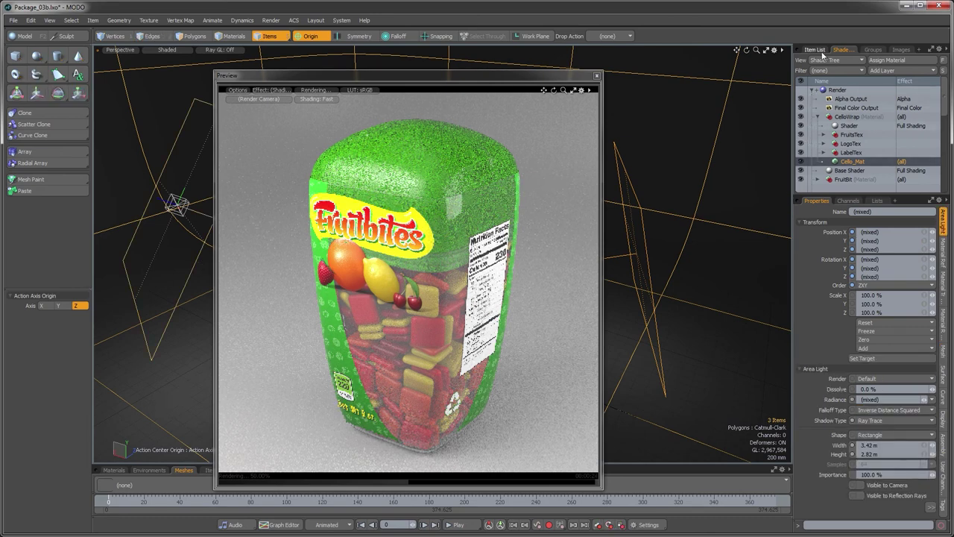
click(816, 50)
click(868, 150)
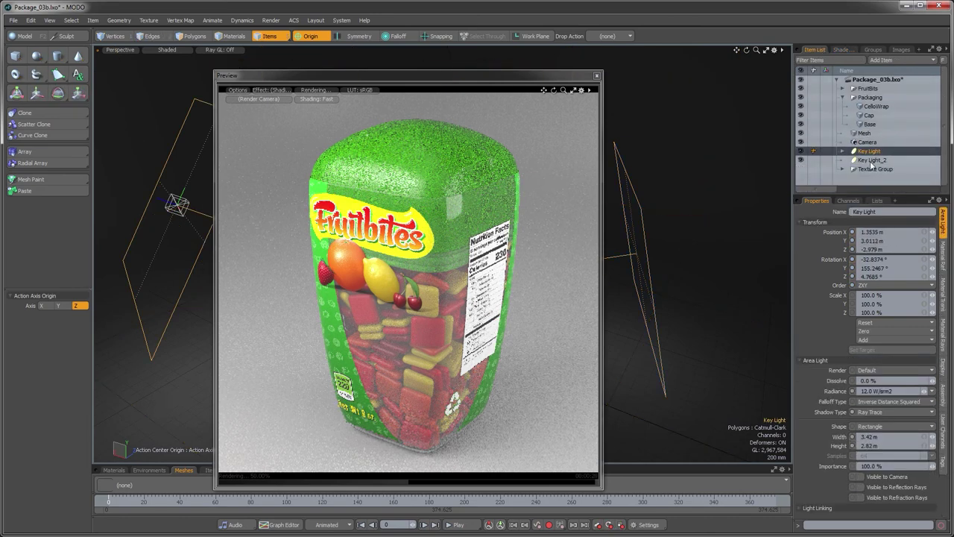
shift+click(871, 160)
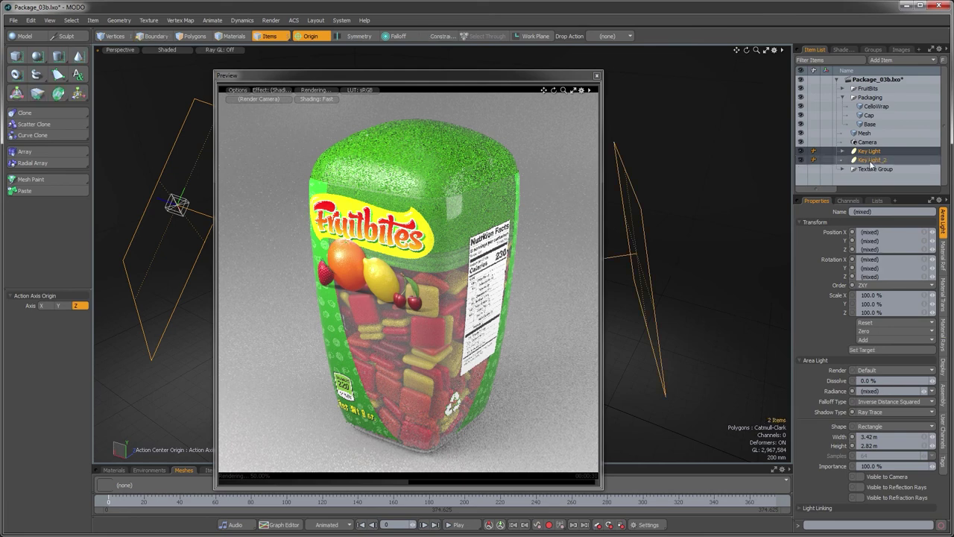
click(860, 477)
click(860, 487)
click(860, 497)
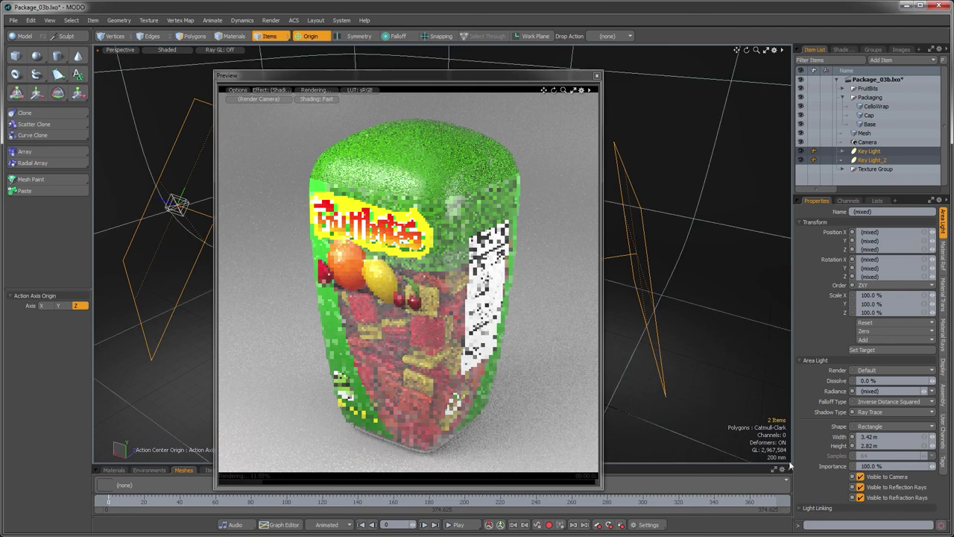
drag(864, 193, 864, 172)
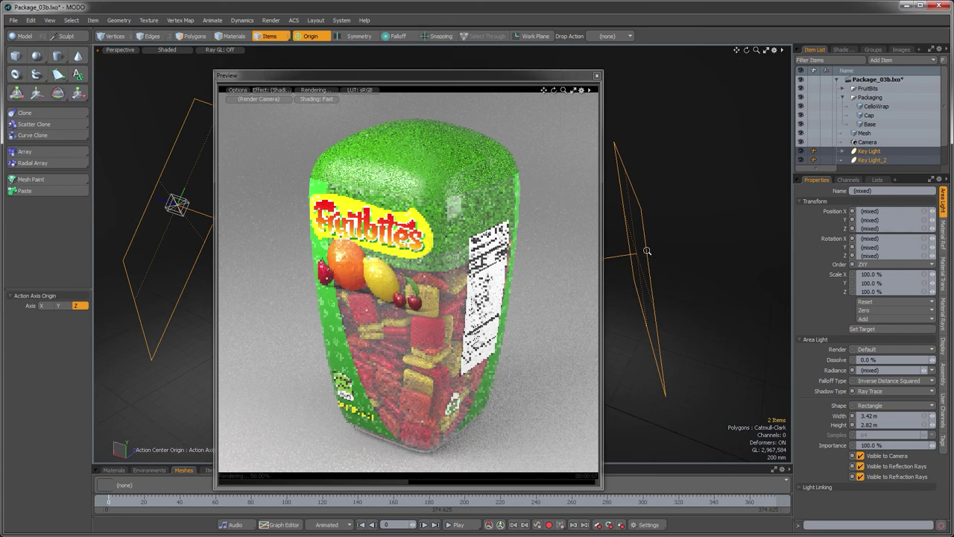
Step: Close the render preview and save the scene as Package_04.lxo in the Video_14 folder, replacing the existing file
drag(560, 82, 700, 86)
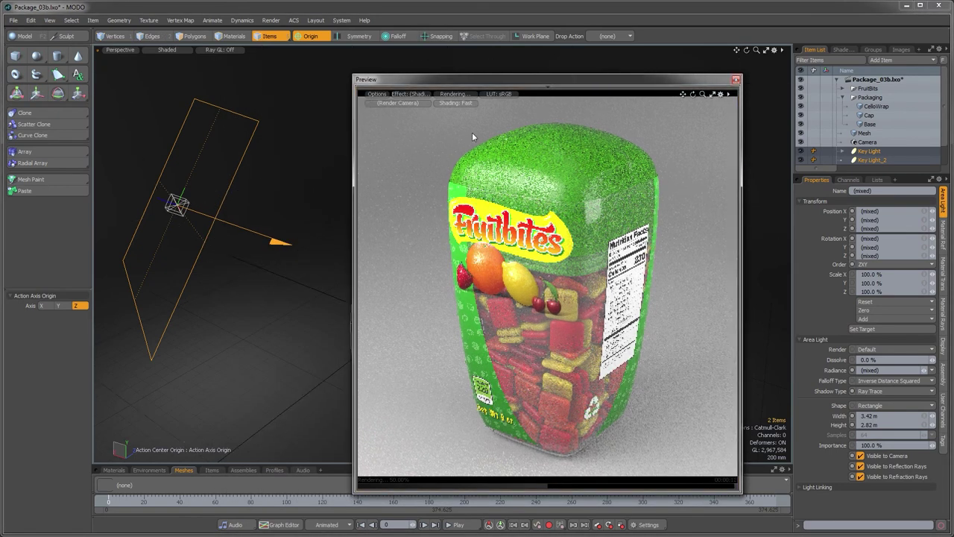
click(736, 79)
ctrl+alt+drag(539, 254, 509, 294)
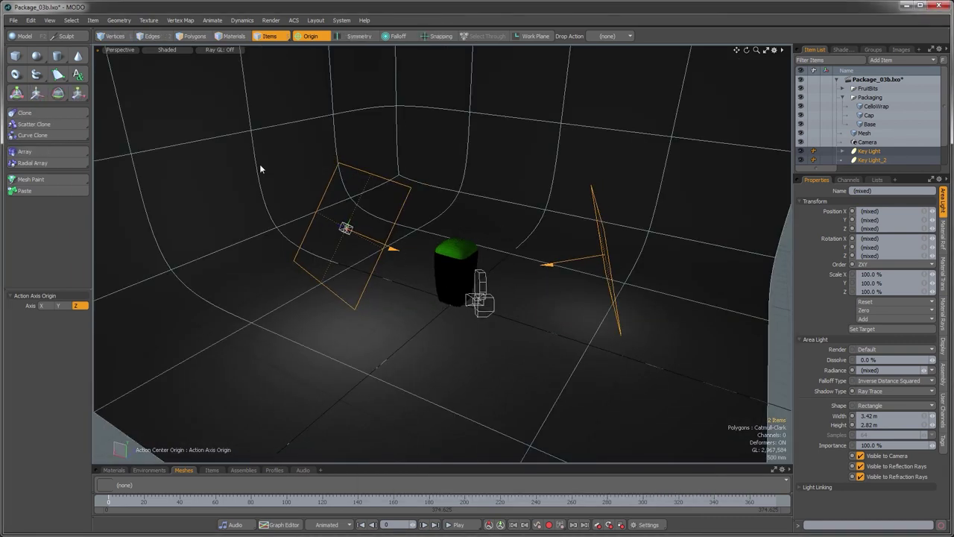
click(13, 21)
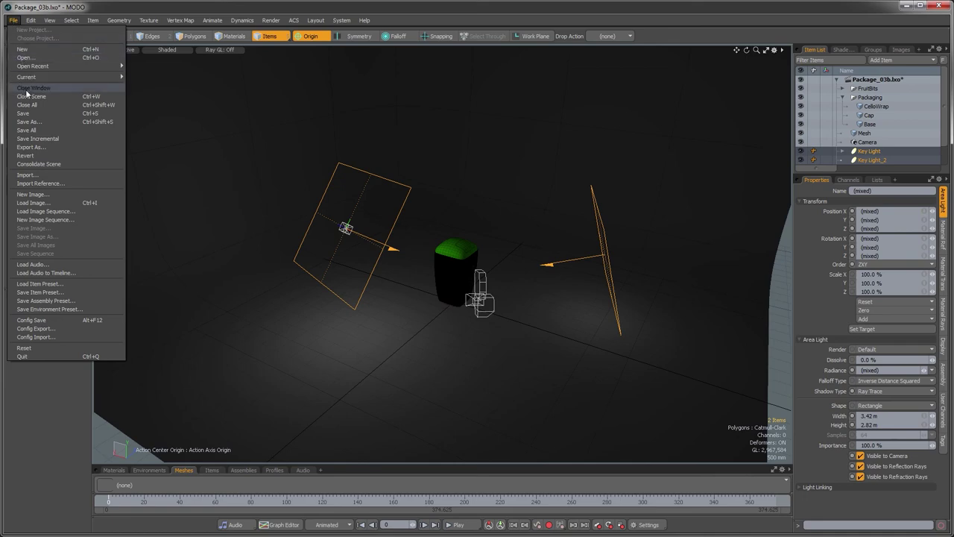
click(26, 123)
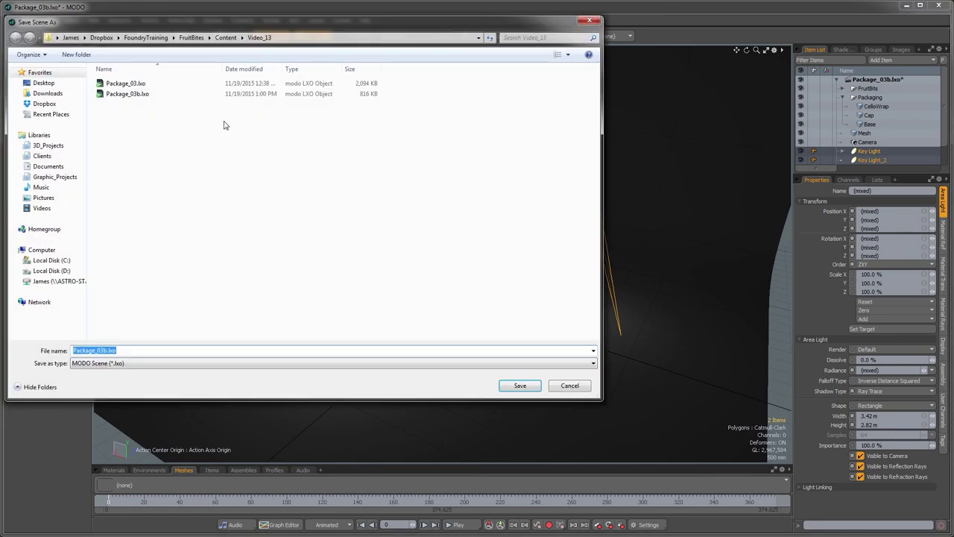
click(227, 38)
double_click(119, 237)
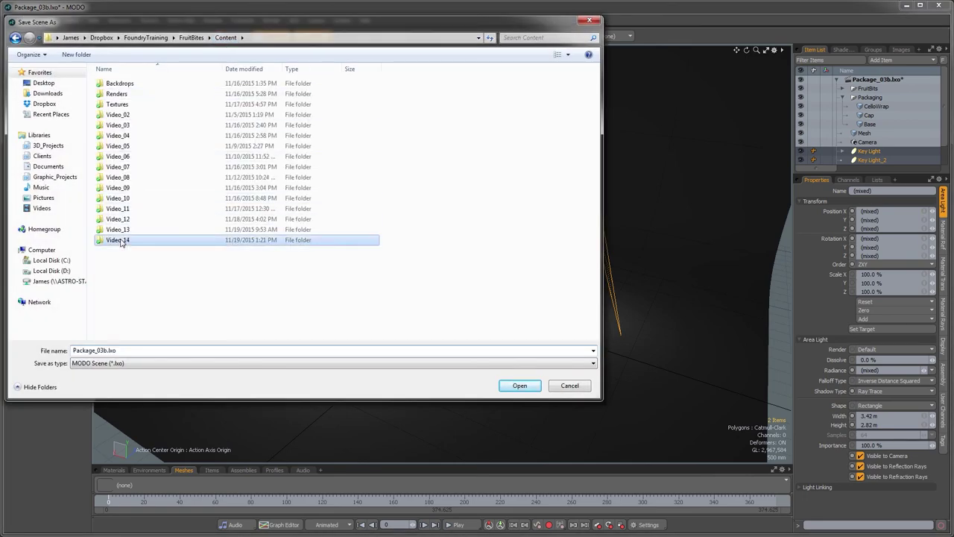
click(127, 84)
click(520, 386)
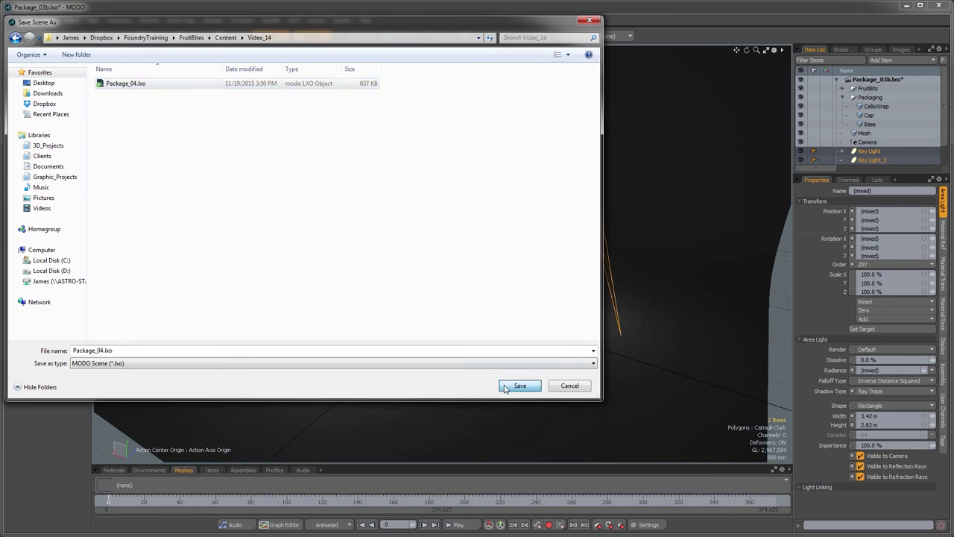
click(507, 292)
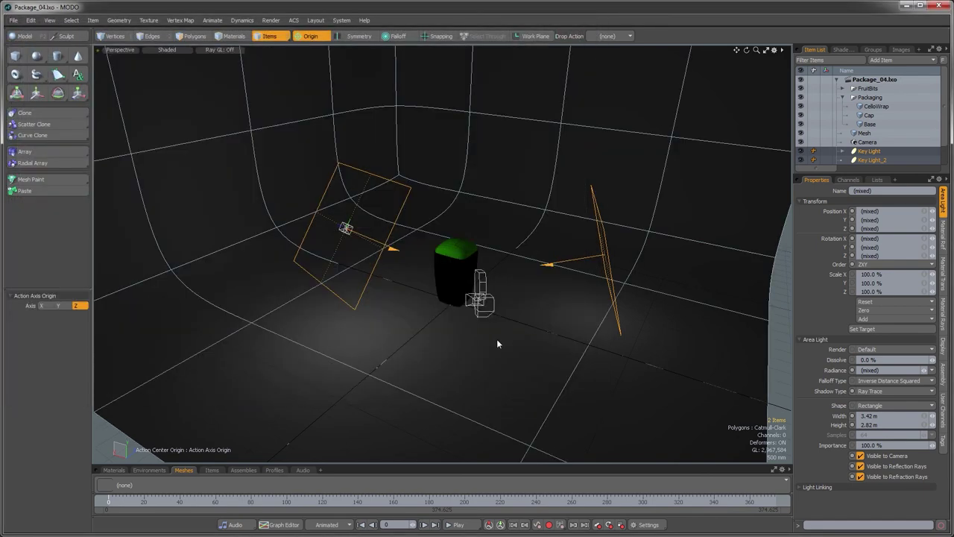
Step: Reopen the render preview and set the Radiance of Key Light alone to 18.0 W/srm2
alt+drag(497, 340, 494, 296)
scroll(494, 321, up, 2)
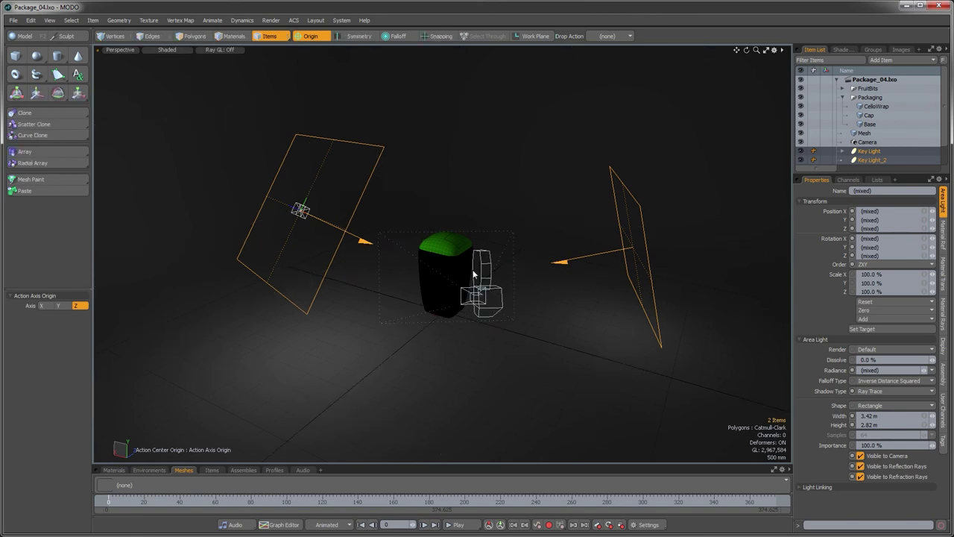
key(F8)
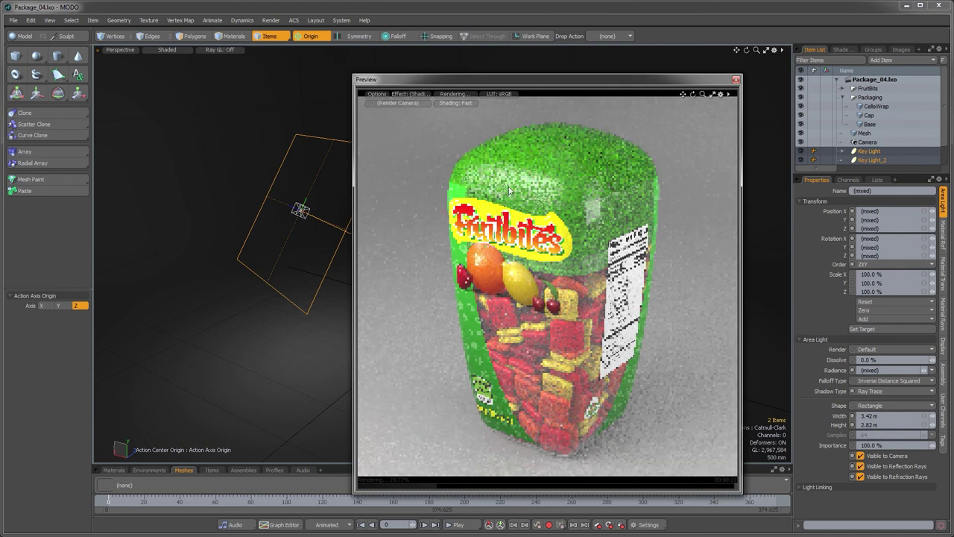
click(865, 151)
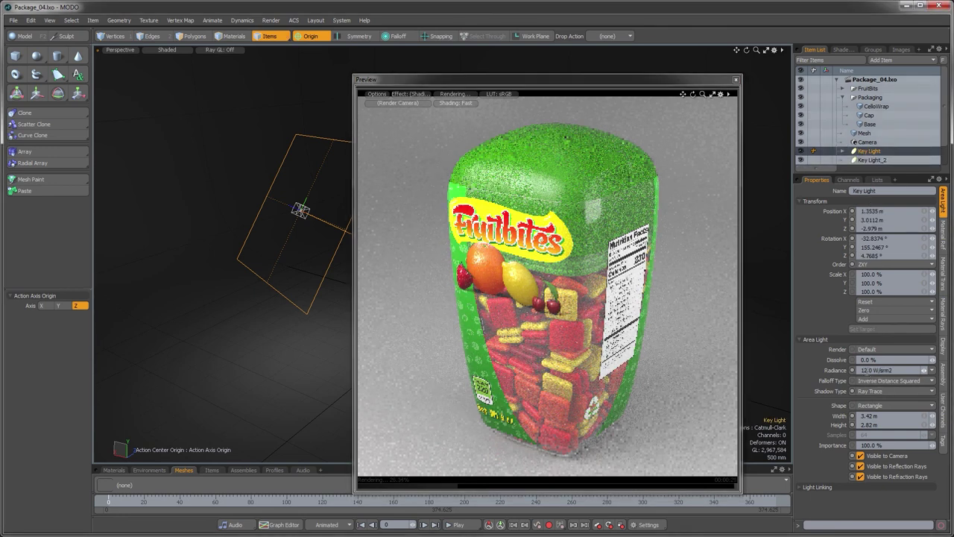
drag(866, 369, 852, 370)
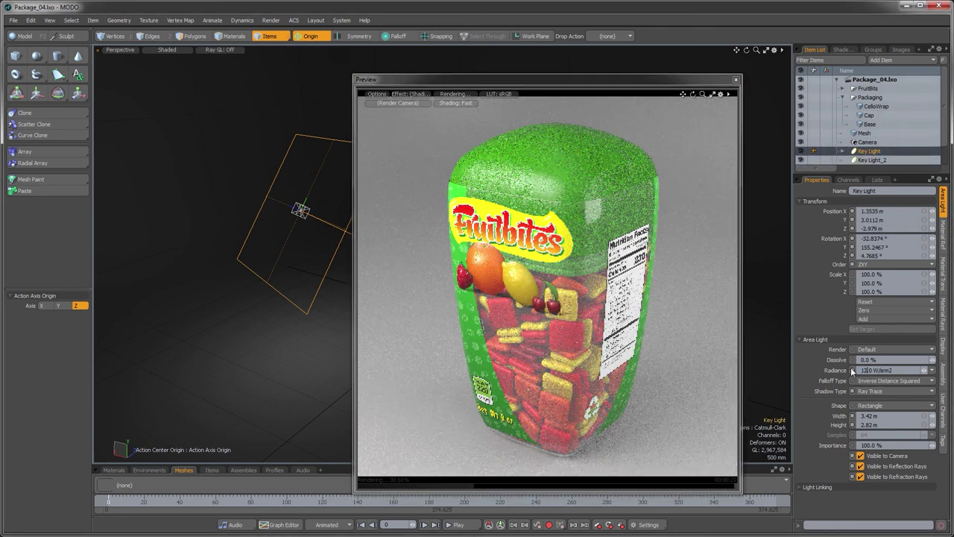
key(BackSpace)
key(BackSpace)
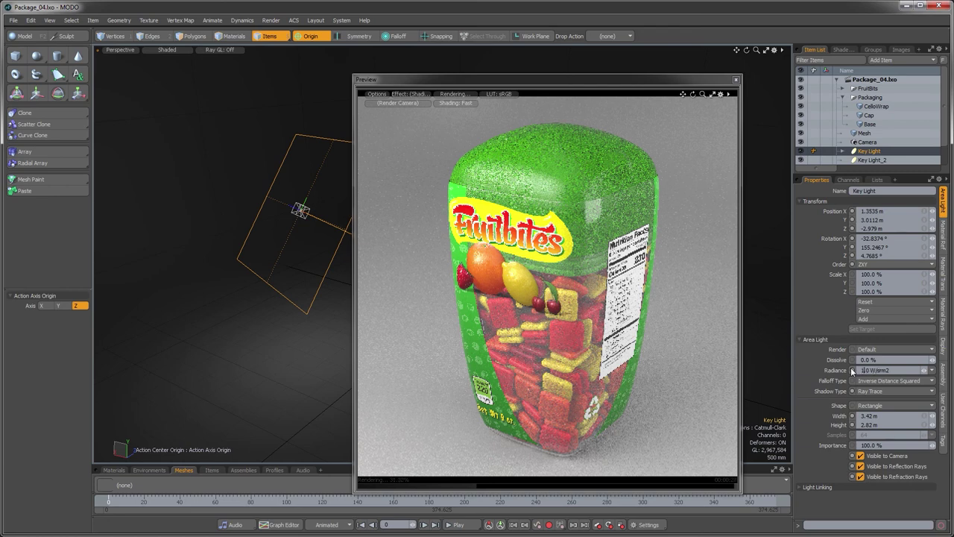
text(8.)
key(Return)
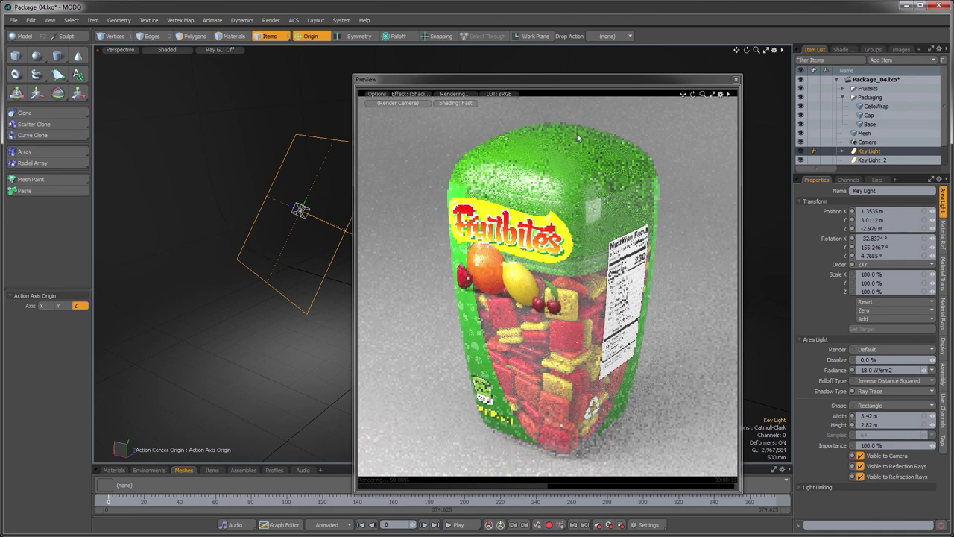
Step: Reposition the preview window and orbit the previewed camera view to face the front of the package more directly
drag(578, 87, 553, 73)
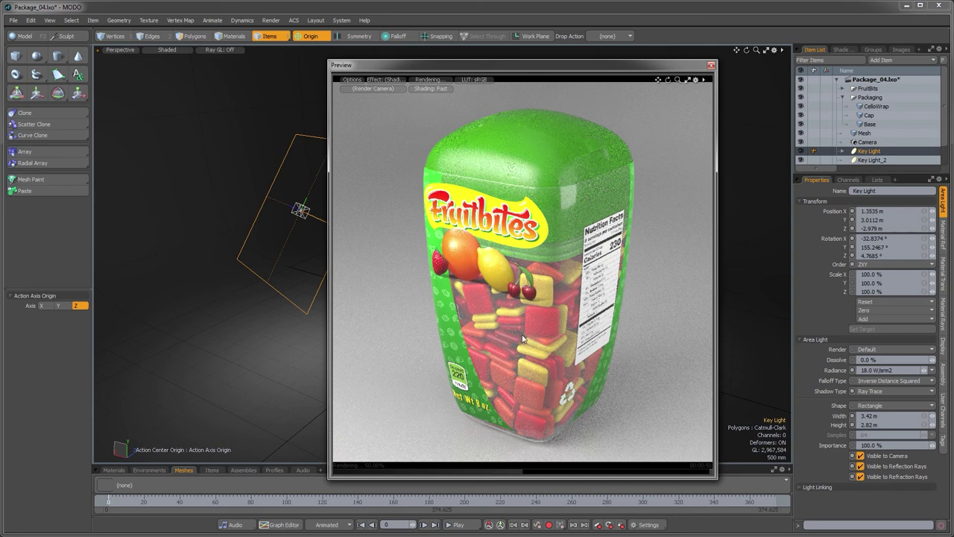
mouse_move(522, 336)
alt+mouse_down()
mouse_move(534, 339)
mouse_move(538, 326)
alt+mouse_up()
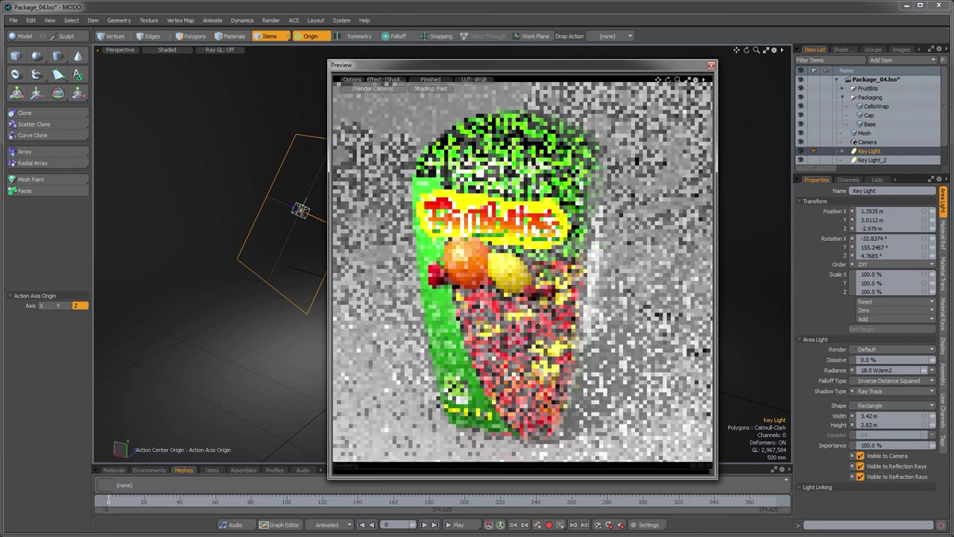
key(ctrl)
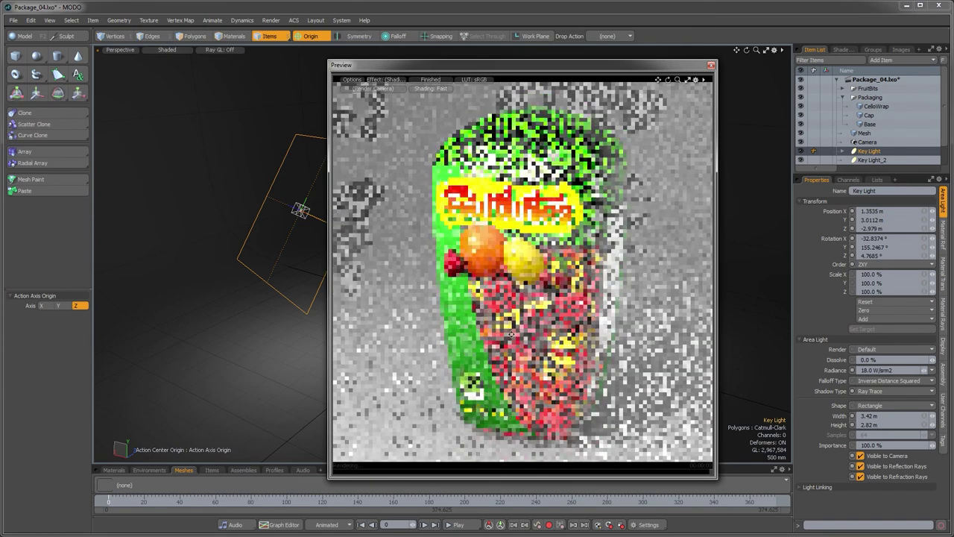
alt+shift+drag(511, 334, 614, 298)
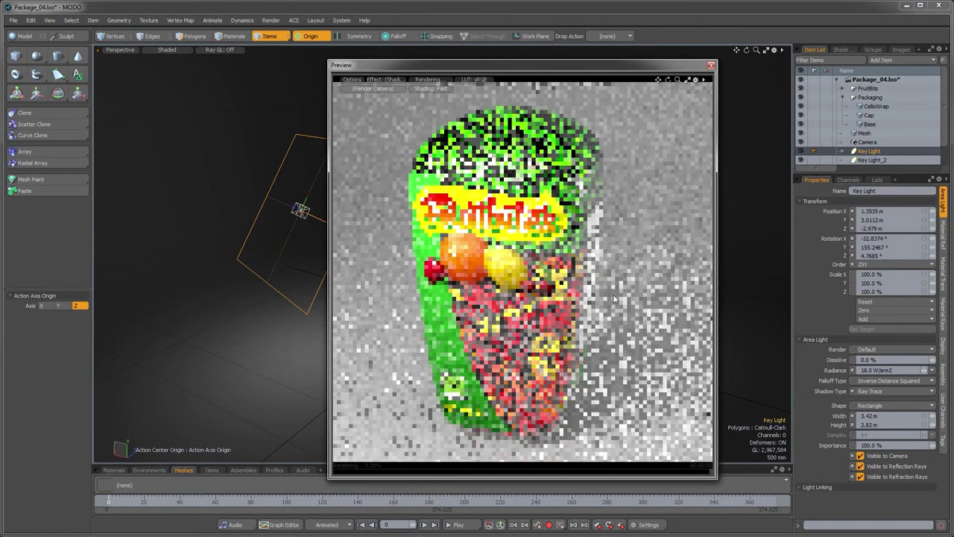